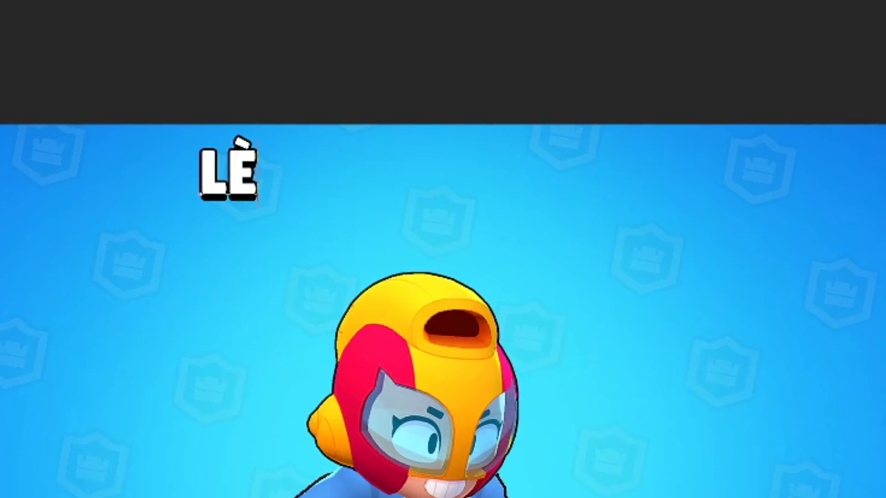
Finish the title text as "LÉ MAX" and centre it above the character.
text(É)
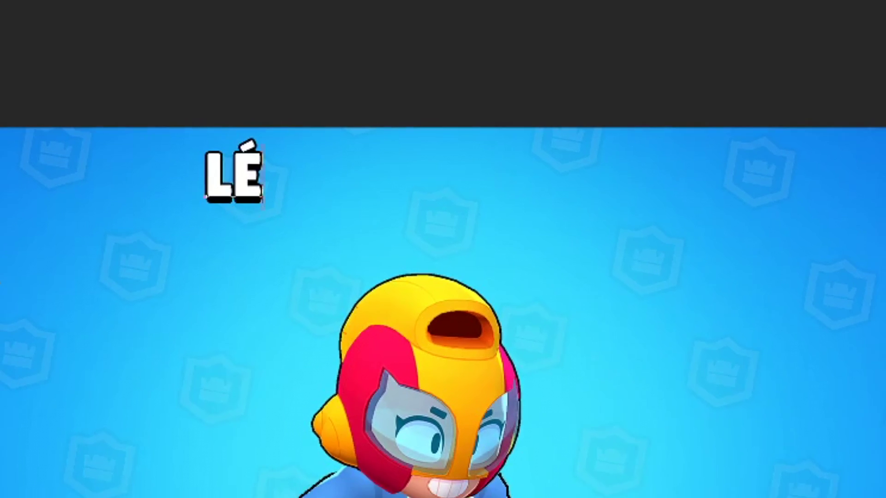
text( MAX)
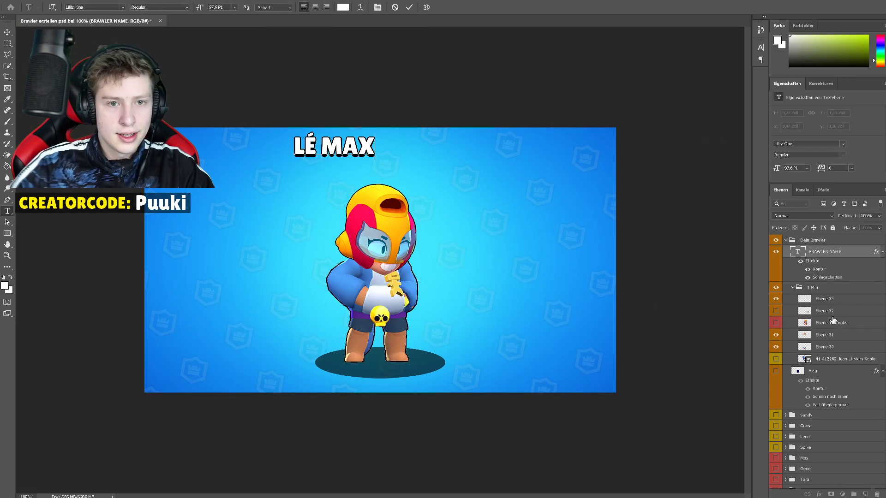
click(409, 6)
key(ctrl+t)
drag(353, 149, 399, 152)
key(Return)
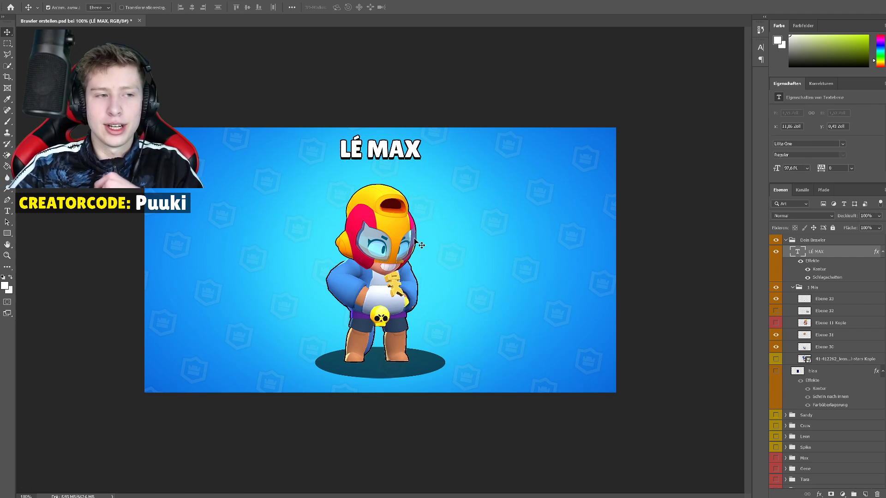
Examine the assembled character and its LÉ MAX title up close, from the helmet down to the feet.
key(ctrl+plus)
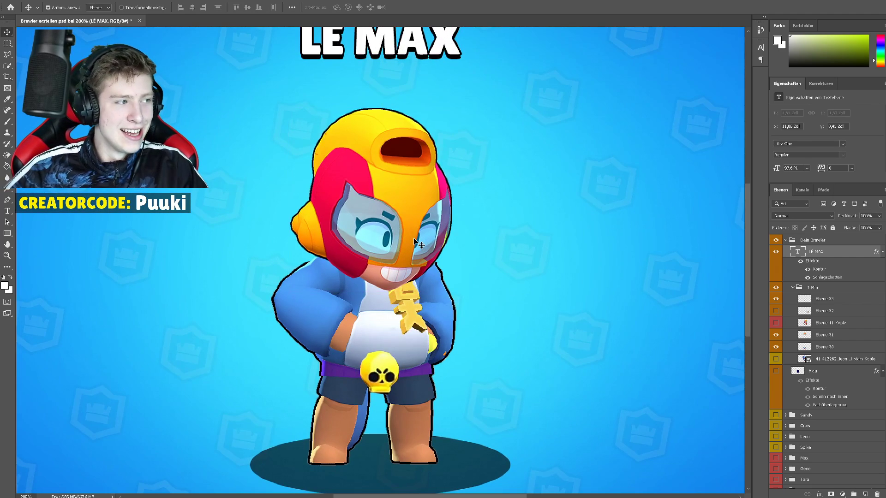
scroll(380, 250, down, 2)
scroll(392, 337, up, 5)
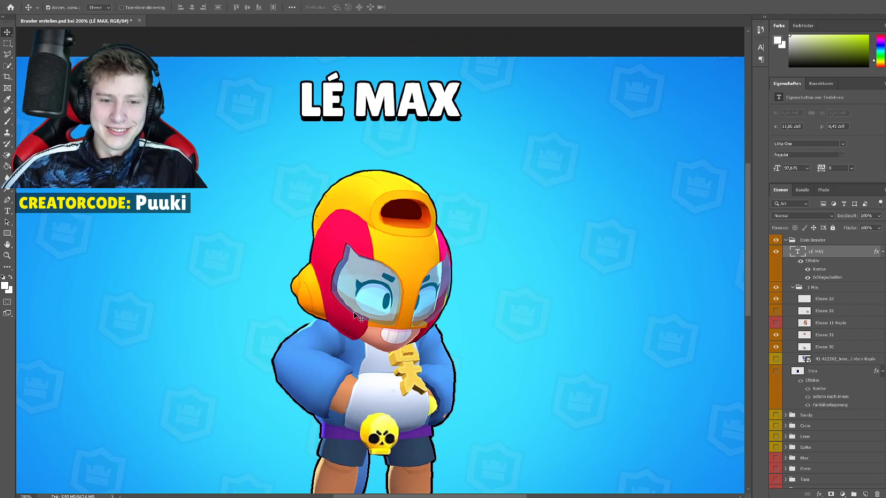
scroll(397, 295, down, 2)
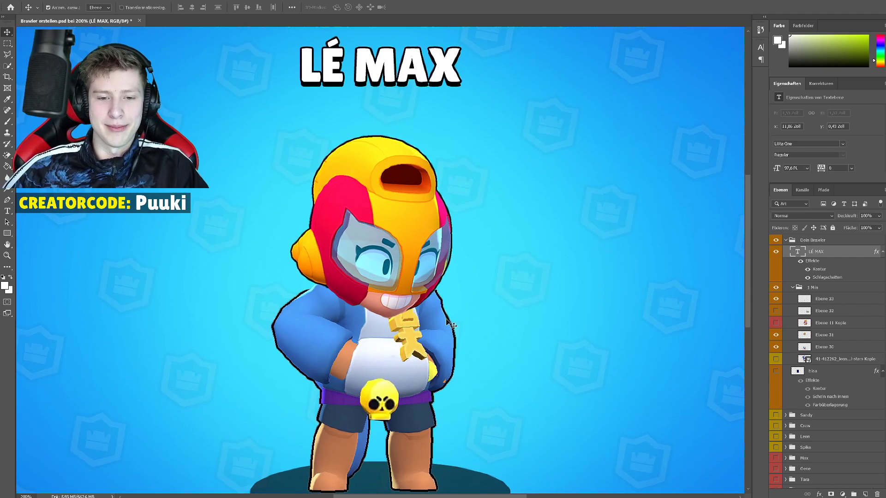
scroll(450, 330, down, 1)
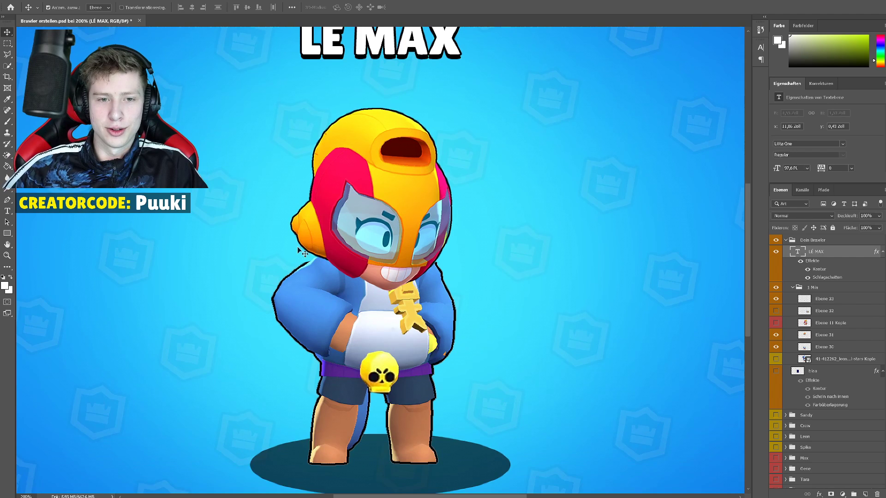
scroll(320, 288, down, 1)
scroll(323, 291, up, 3)
scroll(328, 293, down, 2)
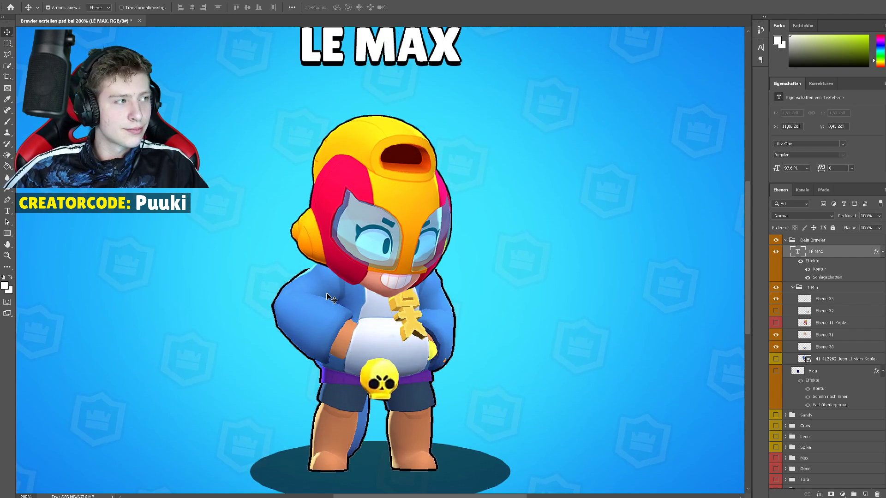
scroll(327, 295, up, 1)
key(ctrl)
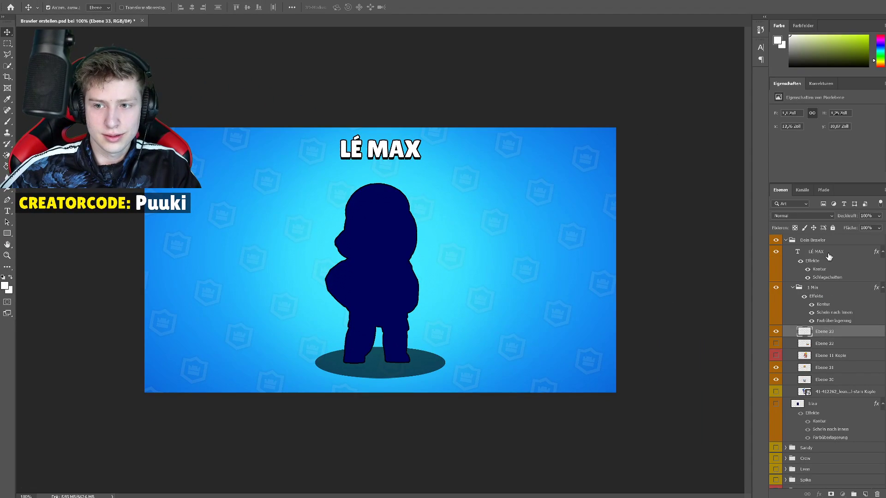
Paste the KLEINER GEIST picture as a new layer in the Dein Brawler group and compare it with the LÉ MAX design.
key(ctrl+v)
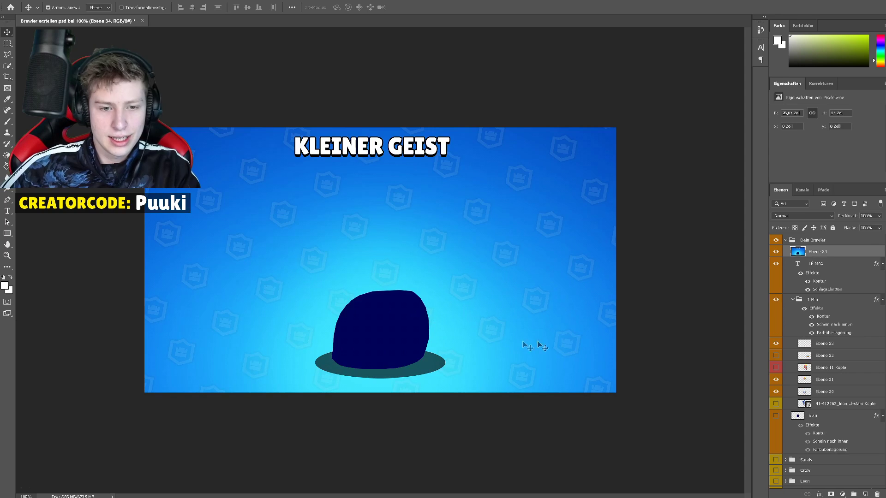
click(776, 254)
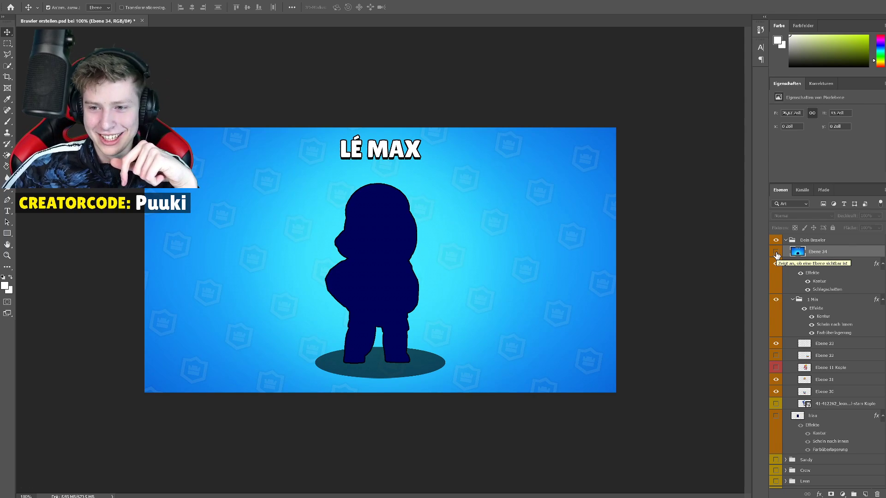
click(776, 254)
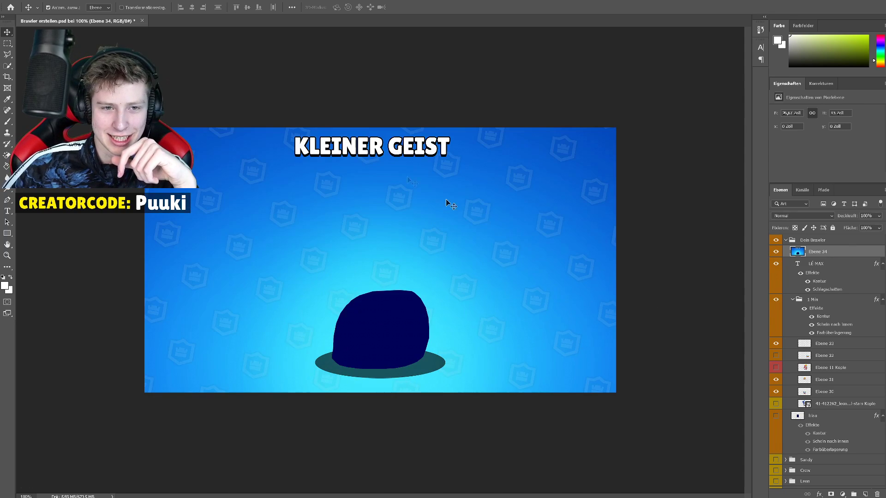
Examine the dark silhouette in the KLEINER GEIST picture up close and hide its layer again.
key(ctrl+plus)
key(ctrl+plus)
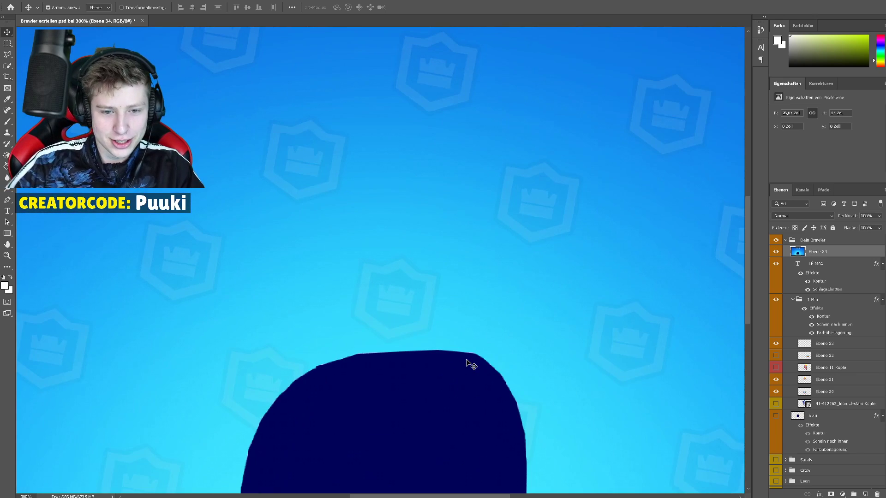
scroll(413, 287, down, 3)
scroll(429, 268, down, 4)
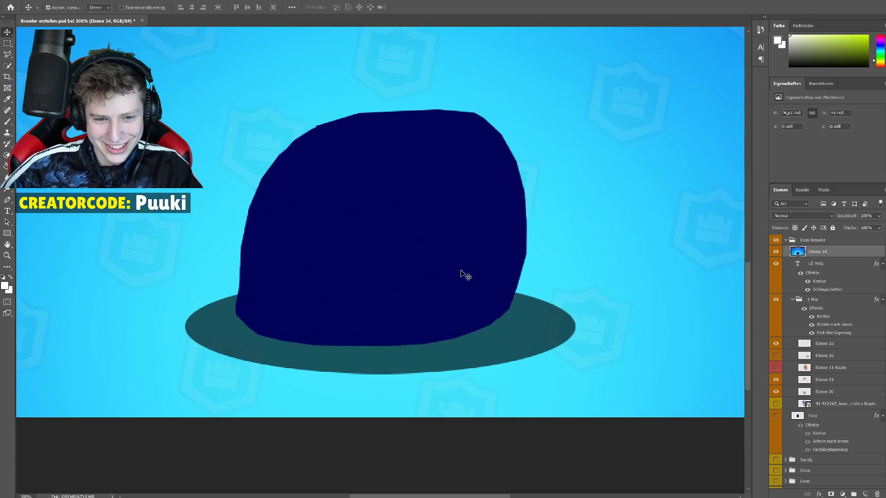
scroll(461, 275, up, 1)
scroll(461, 271, down, 4)
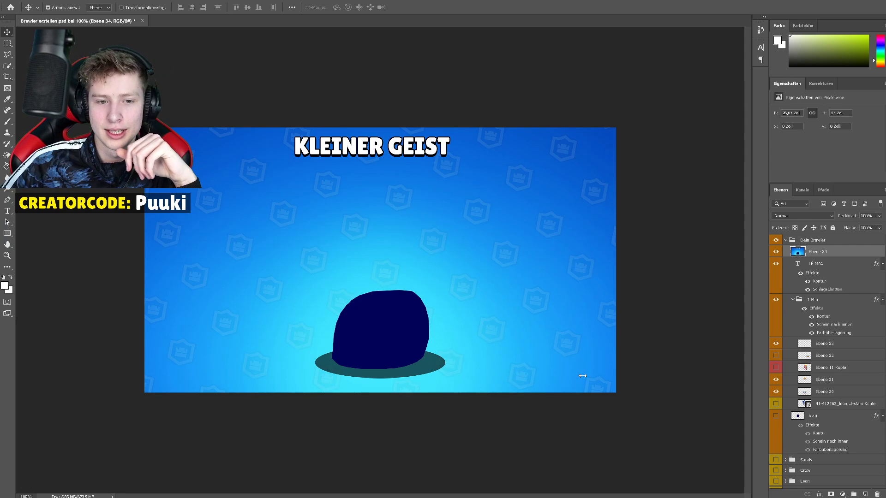
click(776, 252)
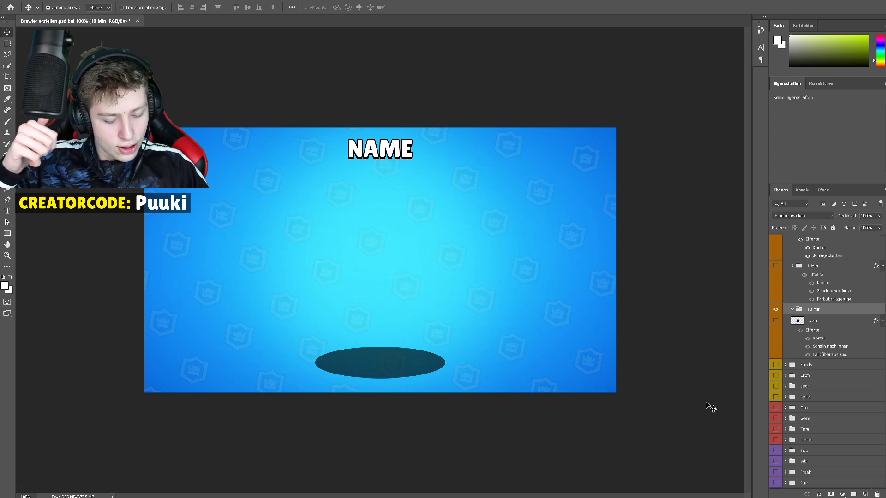
Expand and show the Crow group, and hide its black crow layer Ebene 12.
click(788, 375)
click(785, 375)
click(775, 375)
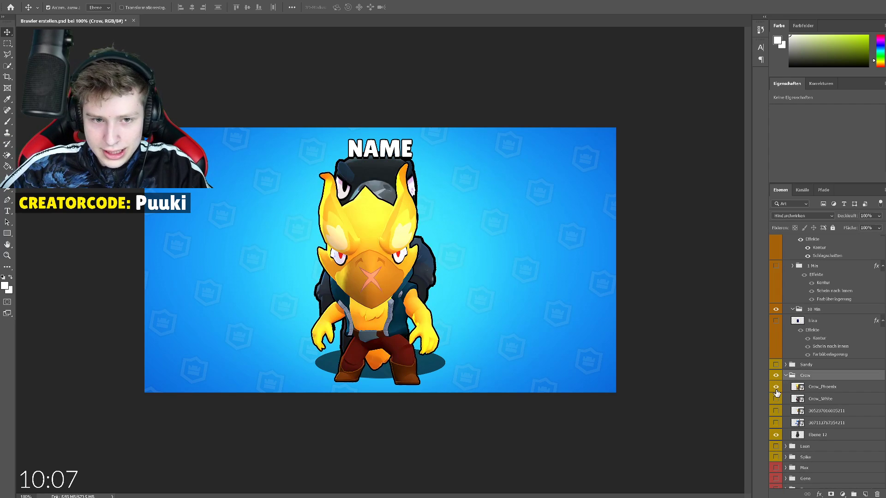
click(776, 435)
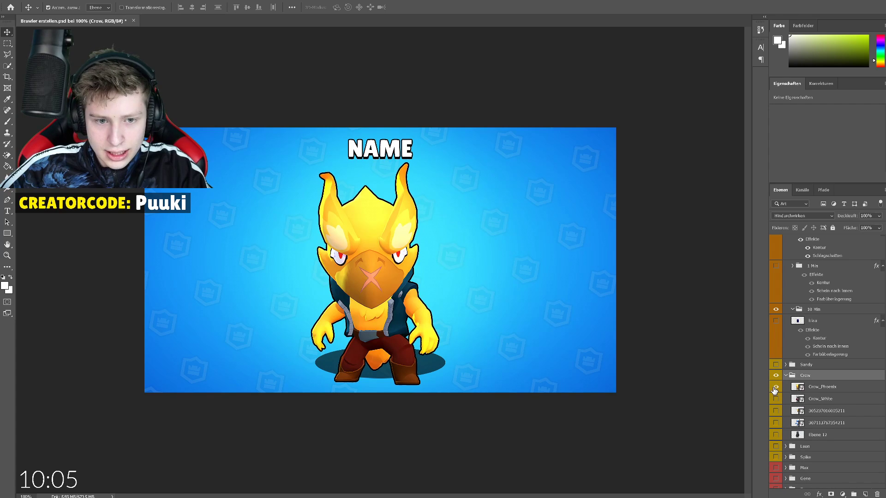
Duplicate the Crow_Phoenix layer into the 10 Min group with the original hidden, and move the copy to the canvas's right side.
click(824, 394)
key(ctrl+j)
drag(828, 391, 814, 317)
click(776, 399)
click(776, 411)
click(776, 410)
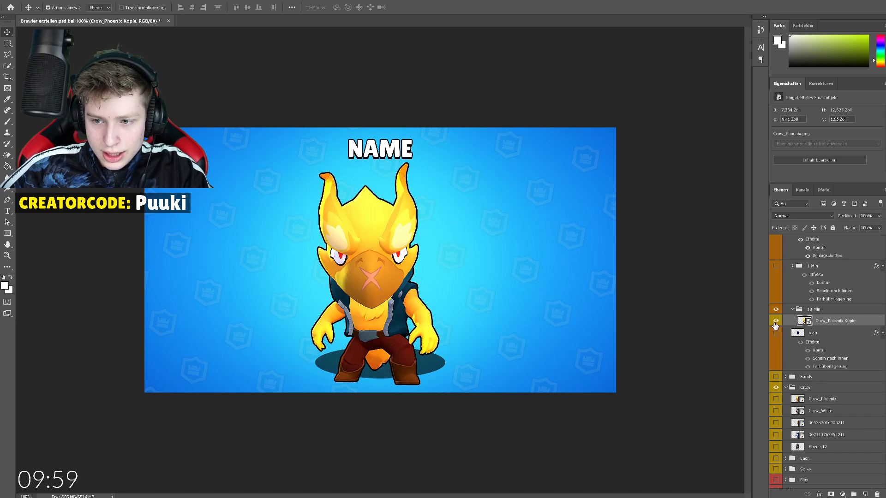
drag(385, 309, 537, 293)
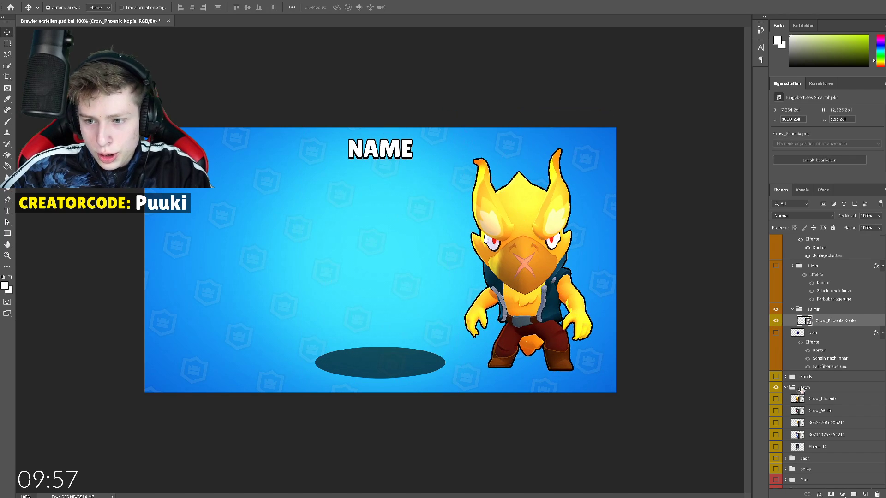
Preview the white, mecha and black skins in the Crow group by showing and hiding their layers one at a time.
click(776, 411)
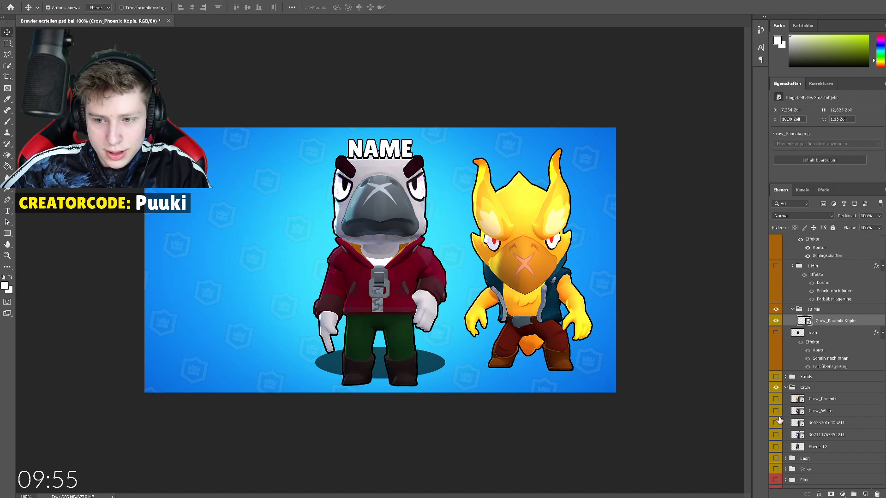
click(776, 411)
click(776, 422)
click(776, 423)
click(776, 435)
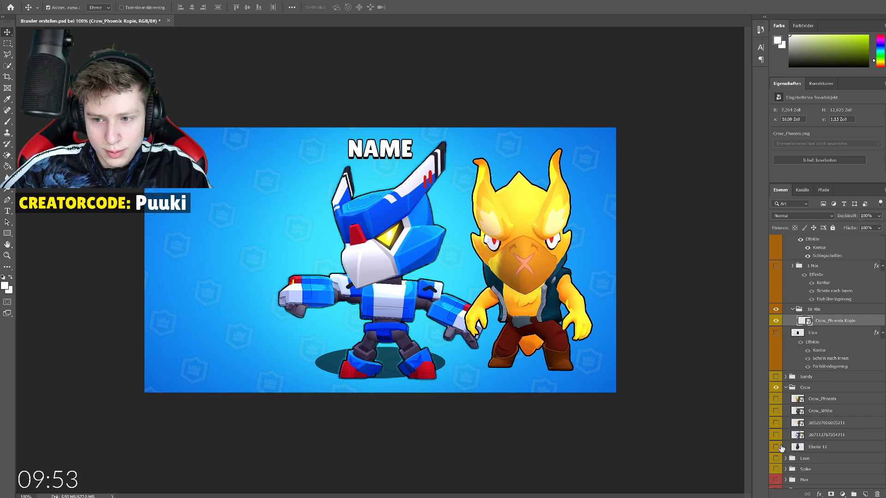
click(776, 447)
click(776, 446)
click(776, 435)
click(776, 435)
Duplicate the golden mecha crow layer into the 10 Min group and place the copy in front of the phoenix crow.
click(776, 423)
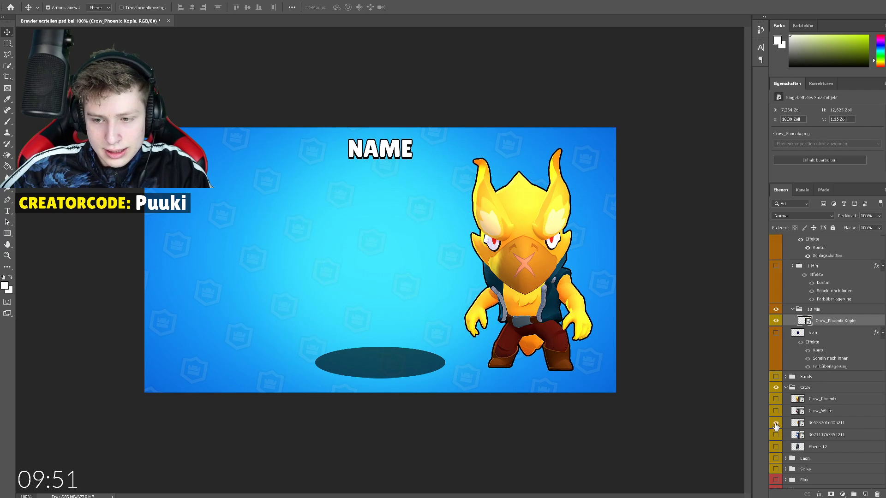
click(776, 423)
click(821, 412)
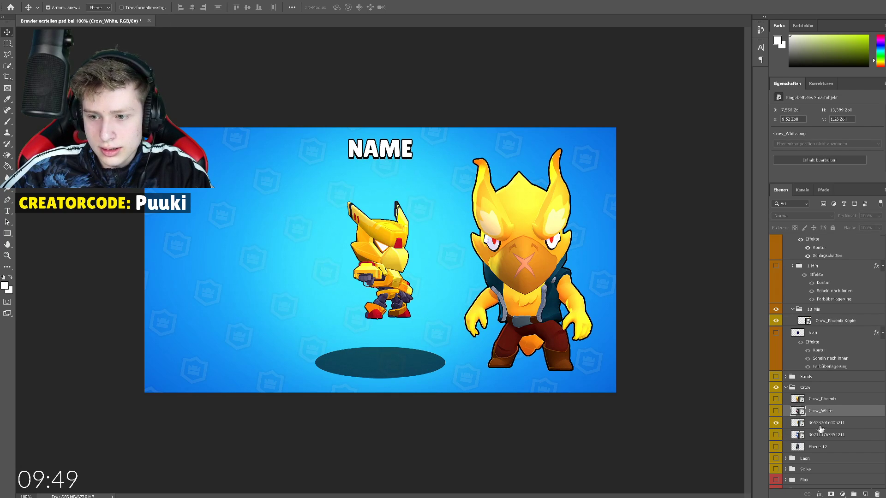
click(821, 424)
key(ctrl+j)
drag(824, 423, 820, 319)
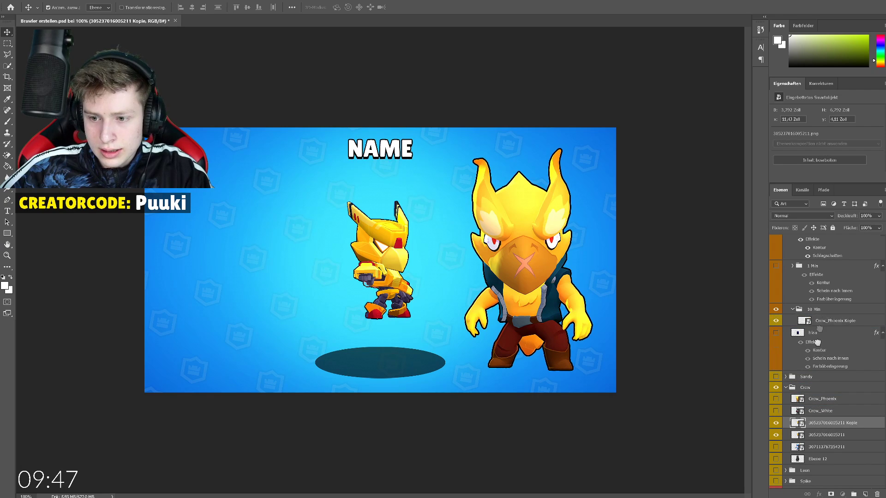
click(786, 400)
key(ctrl+t)
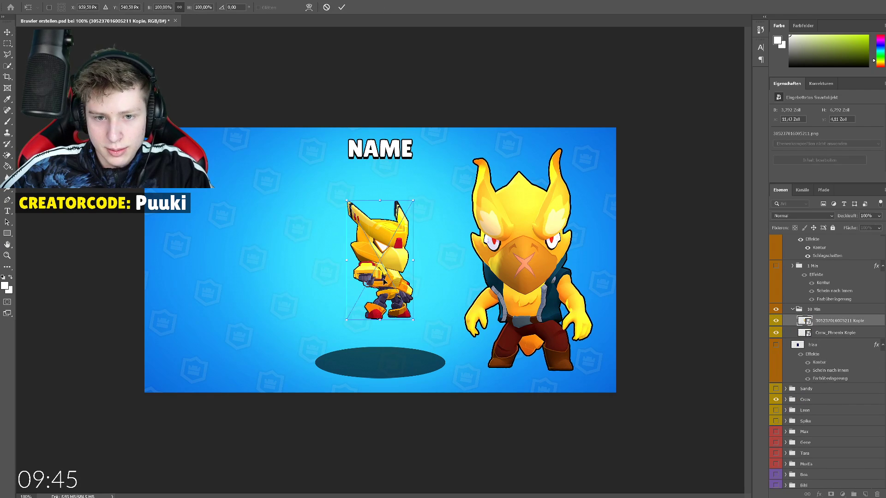
drag(386, 280, 567, 342)
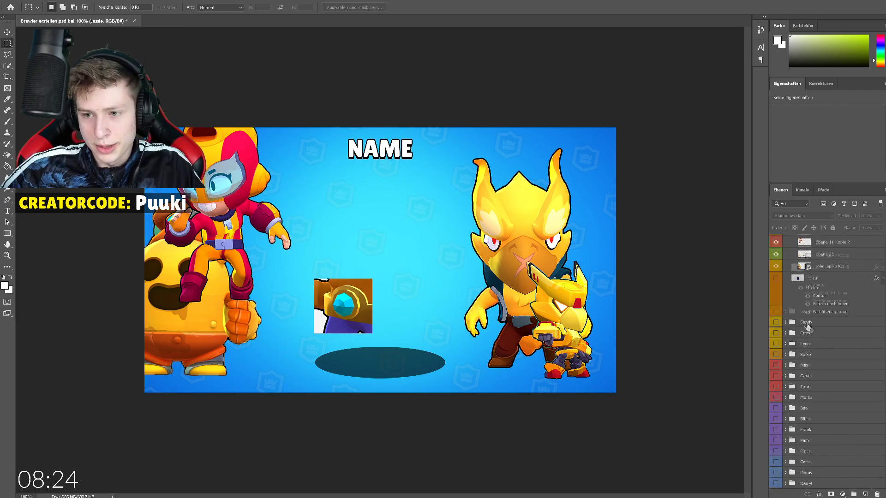
Move the golden mecha crow onto the central ground shadow and scale it up to about 190%.
scroll(813, 359, up, 3)
key(ctrl+plus)
key(ctrl+minus)
click(832, 342)
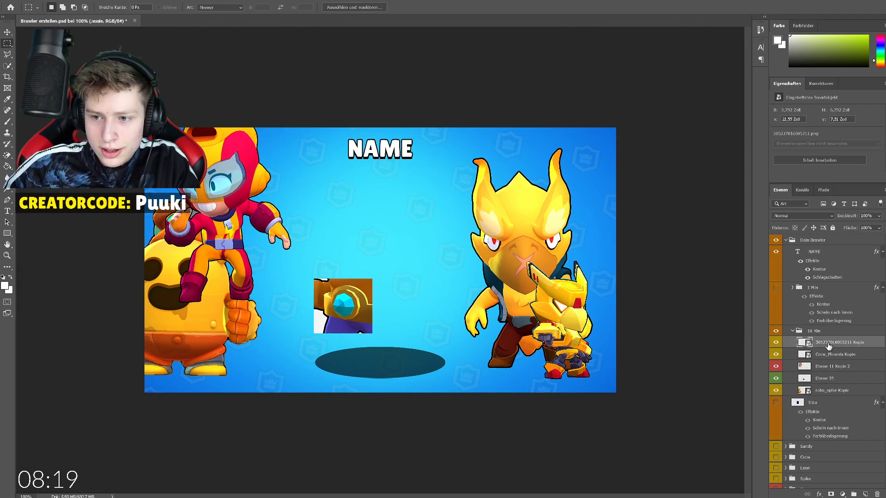
key(ctrl+t)
drag(547, 341, 392, 336)
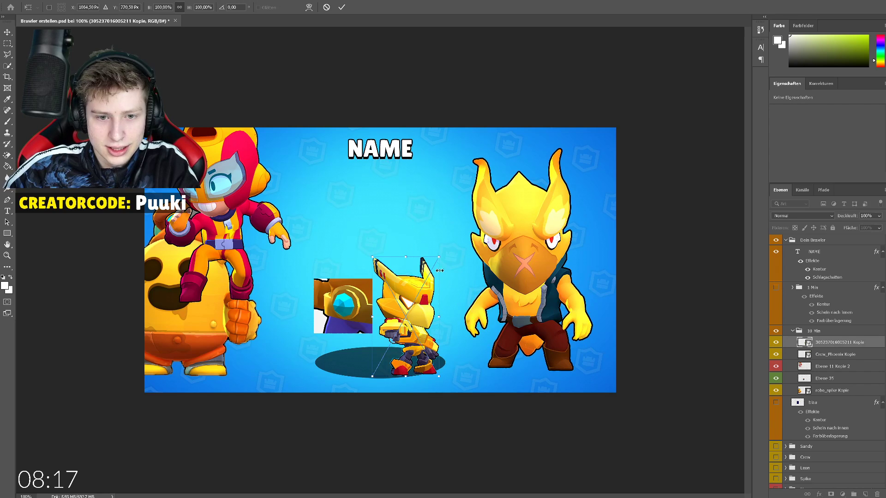
drag(439, 256, 389, 256)
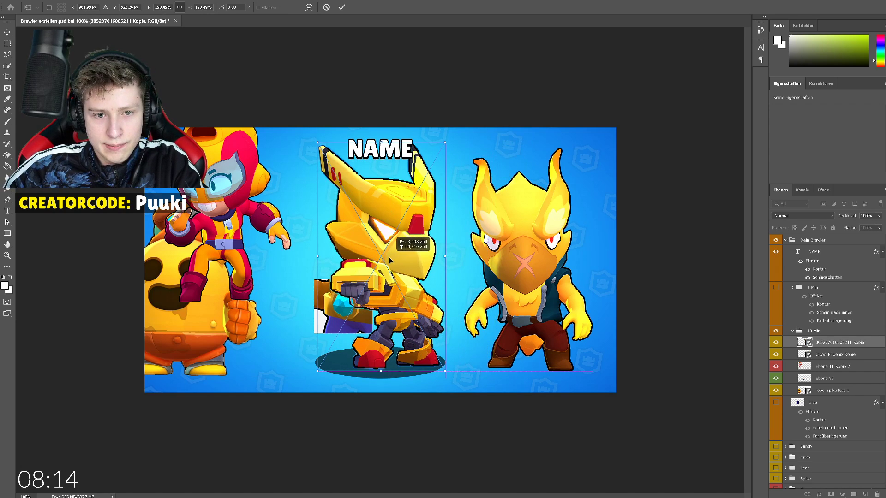
key(Return)
Outline the golden mecha crow's head, including its beak and ears, with the Polygonal Lasso.
key(ctrl+plus)
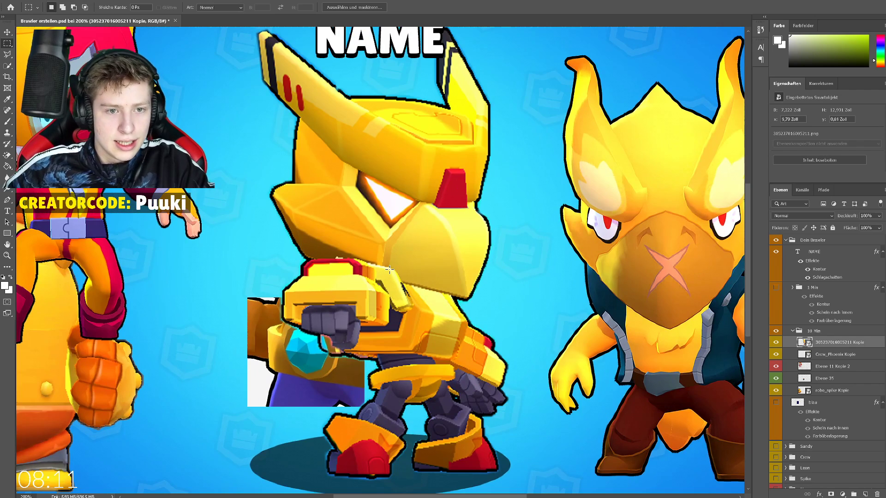
key(l)
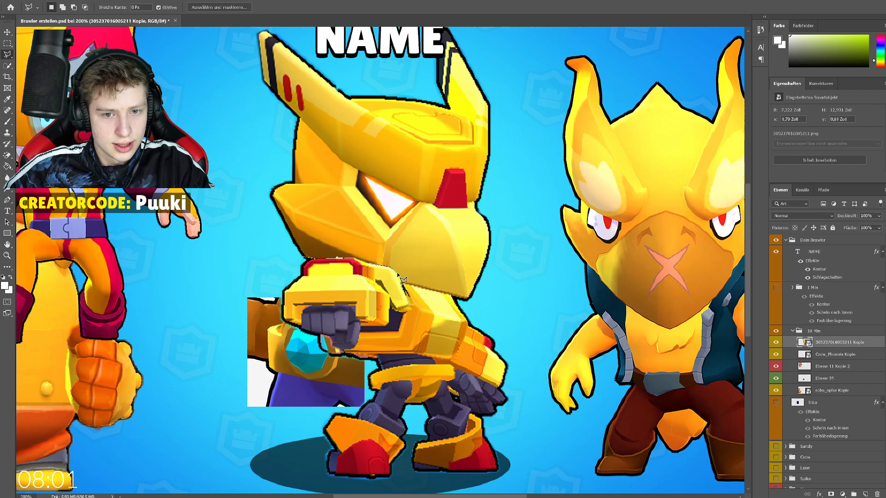
click(403, 282)
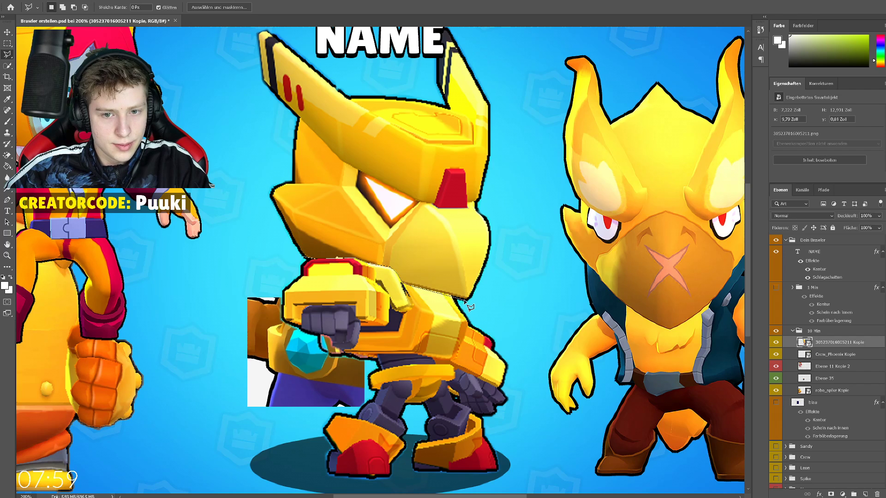
click(467, 299)
click(498, 285)
click(531, 186)
click(512, 65)
click(491, 35)
scroll(491, 35, up, 3)
click(466, 102)
click(345, 83)
click(196, 108)
click(216, 245)
click(243, 319)
click(276, 338)
click(303, 342)
Copy the selected mecha crow head to its own layer and hide the full mecha crow layer.
key(m)
right_click(369, 236)
click(425, 291)
click(775, 354)
Move the red-and-orange suited brawler clear of the webcam area and copy its headless body to a new layer beneath the mecha head.
scroll(475, 349, down, 2)
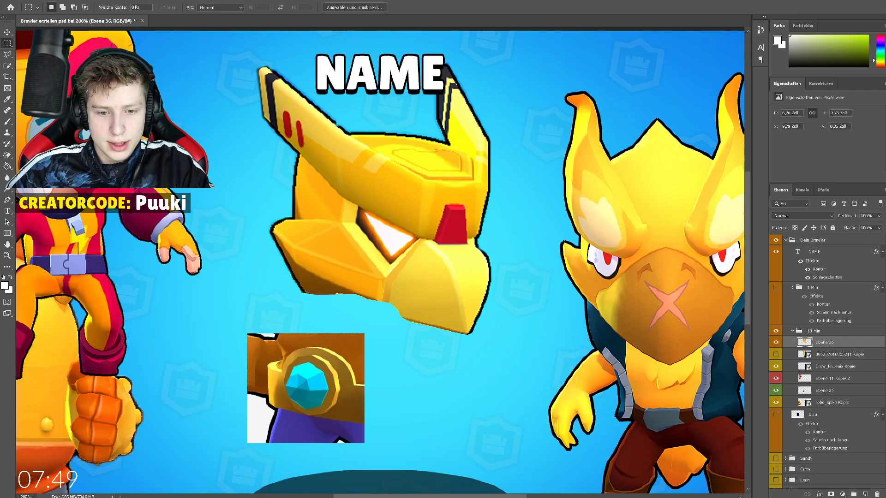
scroll(475, 349, left, 3)
click(822, 381)
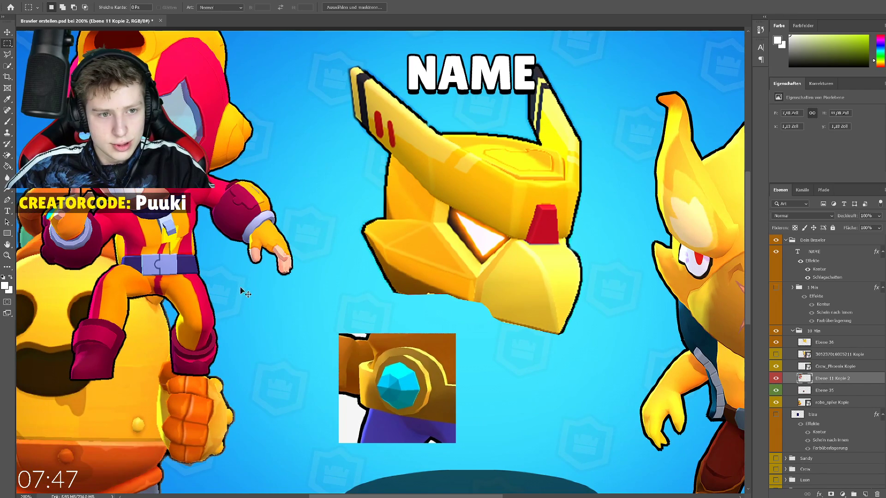
key(ctrl+t)
mouse_move(198, 287)
mouse_down()
mouse_move(313, 309)
mouse_move(270, 299)
mouse_up()
key(Return)
key(e)
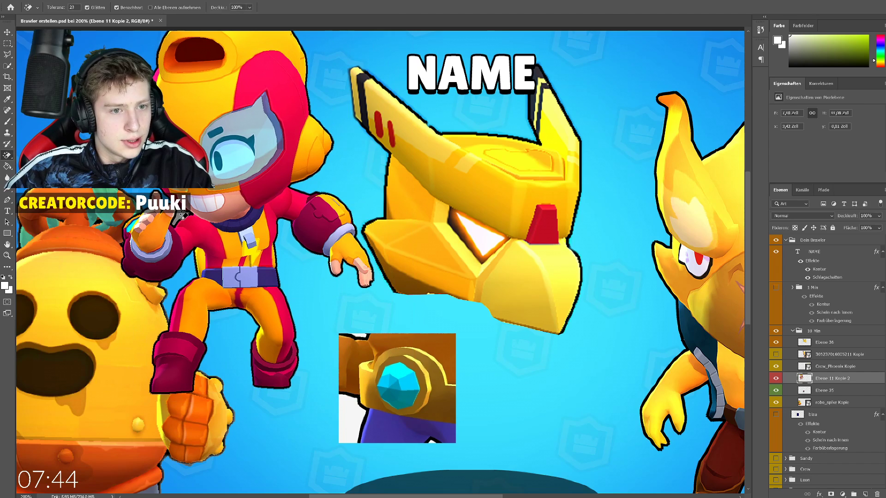
key(l)
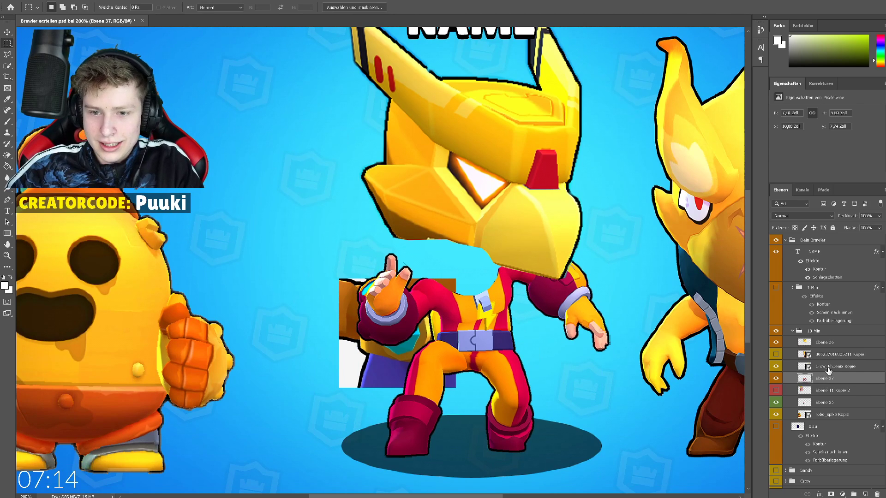
Move the phoenix crow copy to the opposite side of the canvas, in front of the yellow cactus figure.
click(829, 370)
key(ctrl+t)
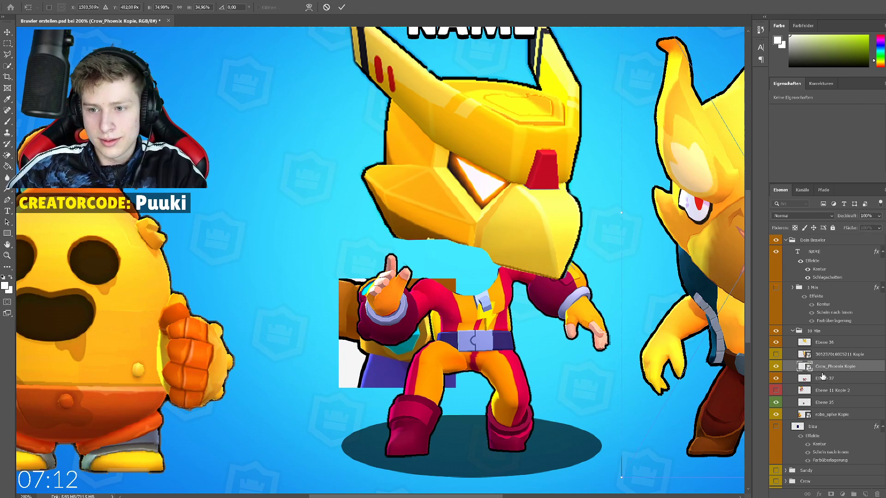
drag(574, 350, 194, 317)
key(Return)
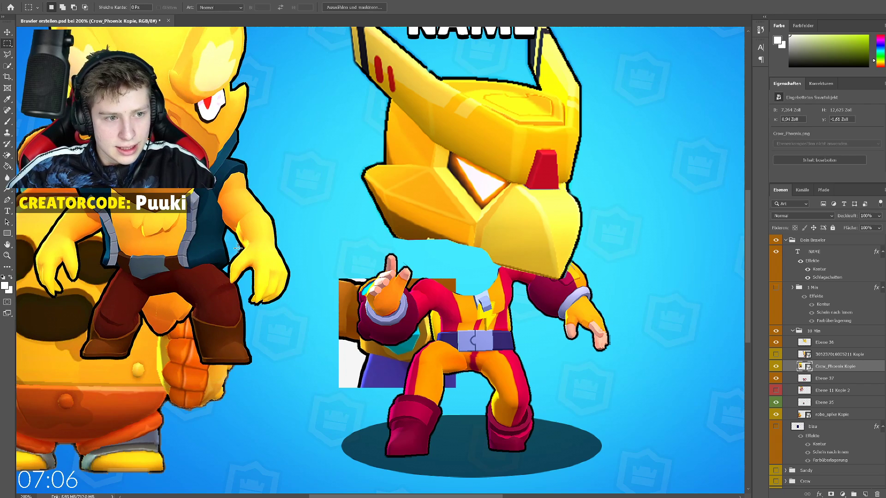
Marquee-select the phoenix crow's hand nearest the new brawler and copy it to its own layer.
drag(212, 228, 286, 297)
right_click(264, 278)
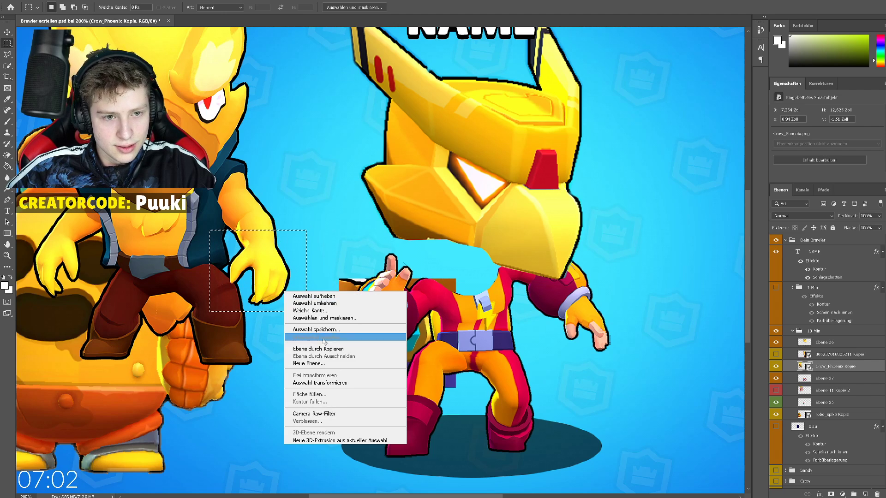
click(295, 342)
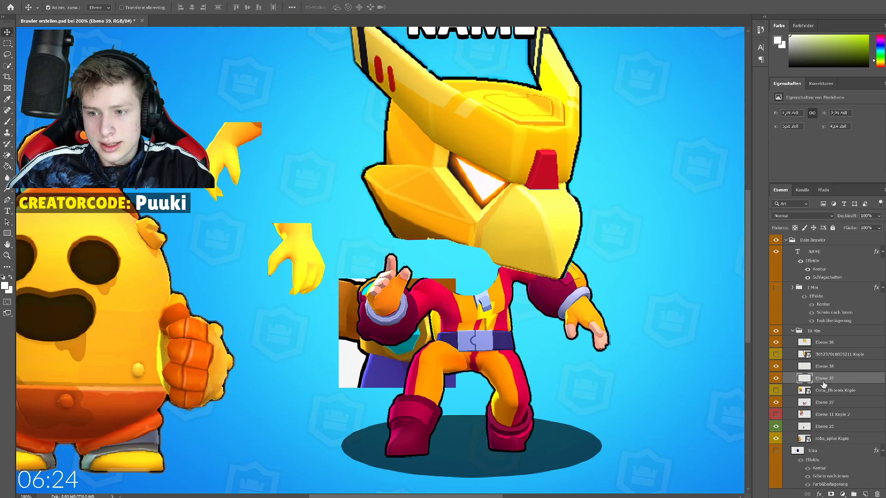
Move the other cut-out crow hand into the empty space beyond the new brawler's lowered arm.
key(ctrl+t)
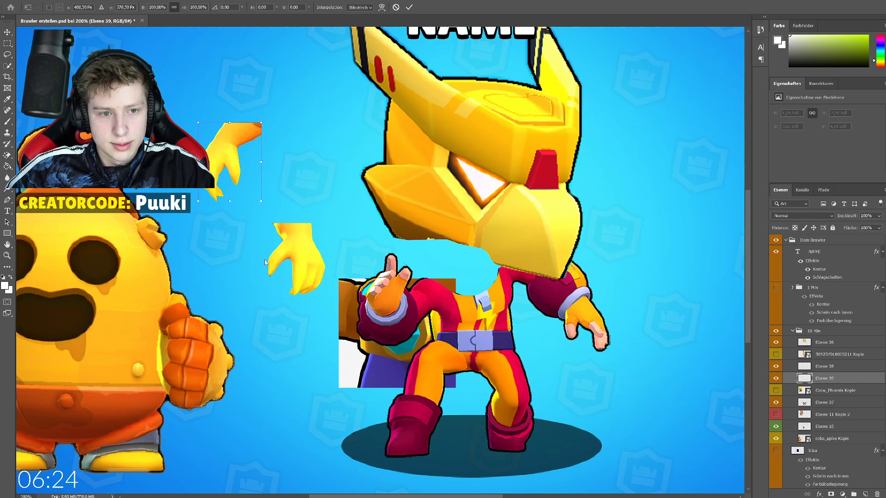
drag(243, 190, 687, 387)
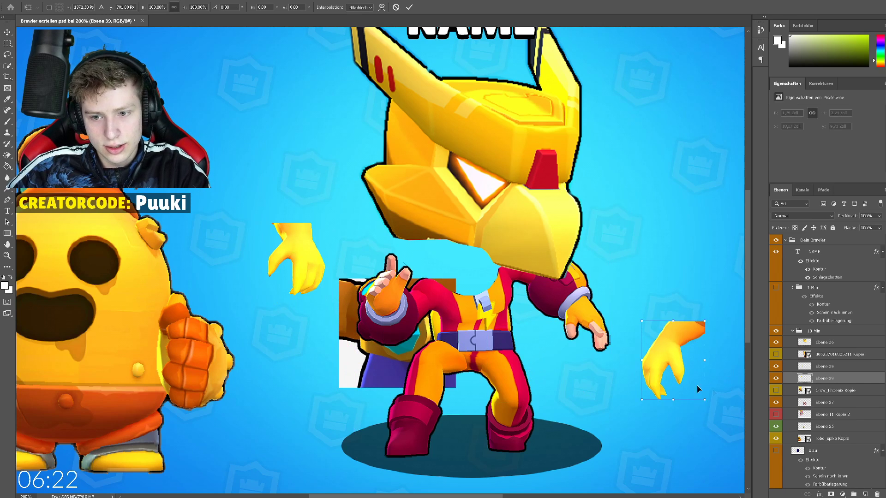
key(Return)
click(844, 395)
drag(291, 275, 317, 291)
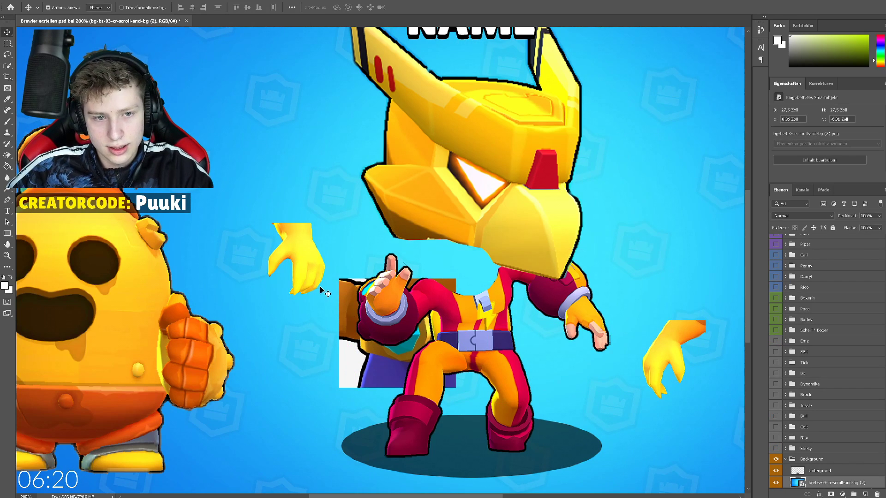
scroll(825, 383, up, 15)
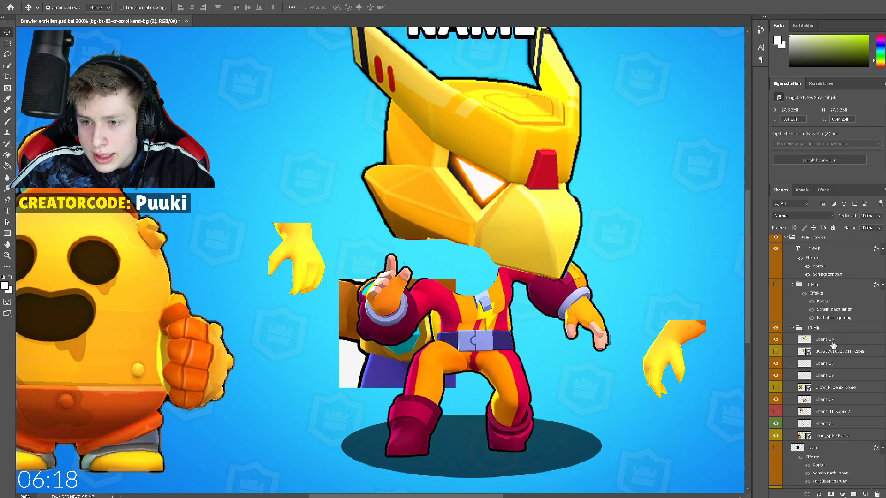
Place the remaining crow hand over the brawler's lowered hand, scaled to about 89% and rotated about 29°.
click(836, 366)
key(ctrl+t)
drag(304, 272, 614, 343)
mouse_move(542, 365)
mouse_down()
mouse_move(574, 337)
mouse_move(536, 367)
mouse_up()
drag(573, 356, 596, 333)
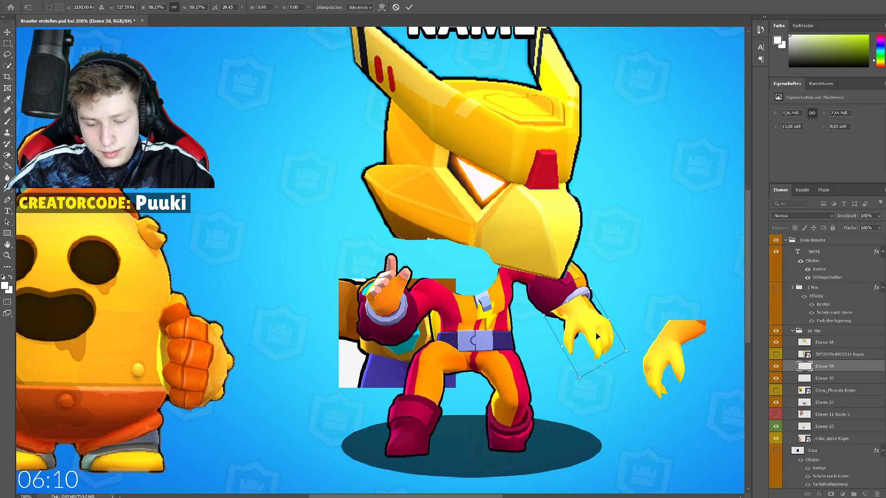
Add a 4 px black outside stroke to the crow hand on the lowered arm.
key(ctrl+plus)
key(ctrl+minus)
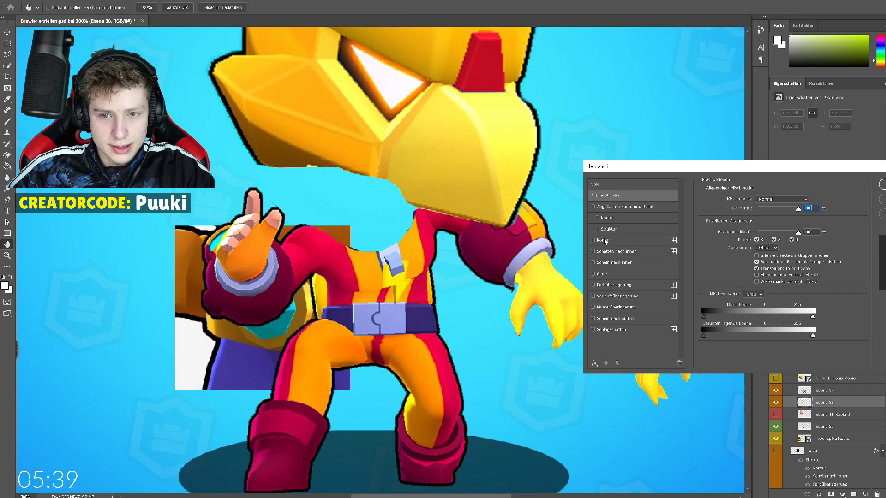
click(723, 261)
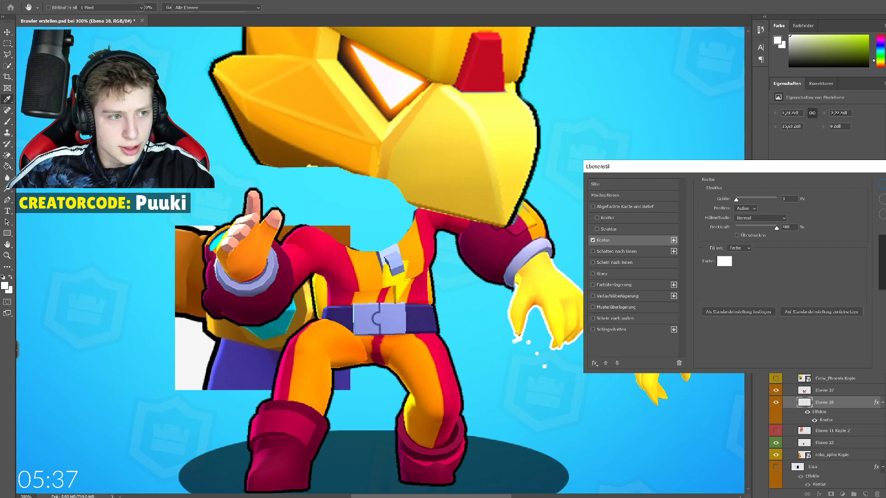
click(788, 199)
text(4)
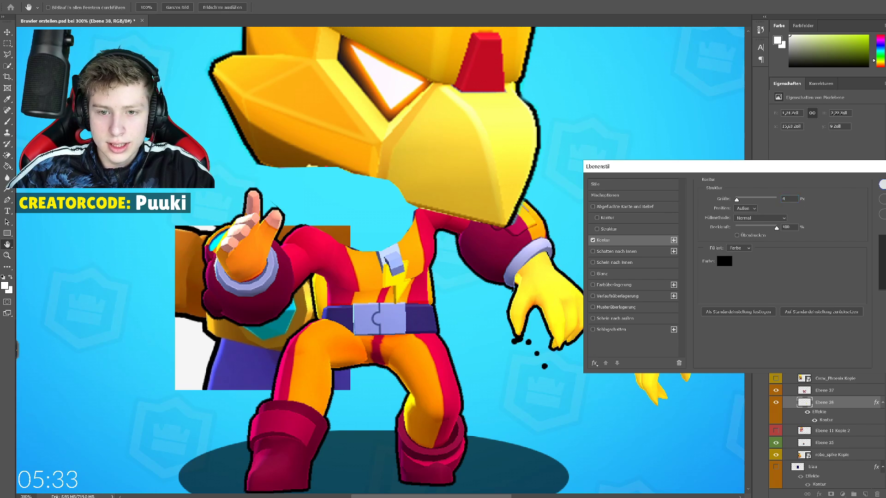
key(Return)
Erase the stray outlined specks below the fingers of the lowered crow hand.
key(e)
key(shift+e)
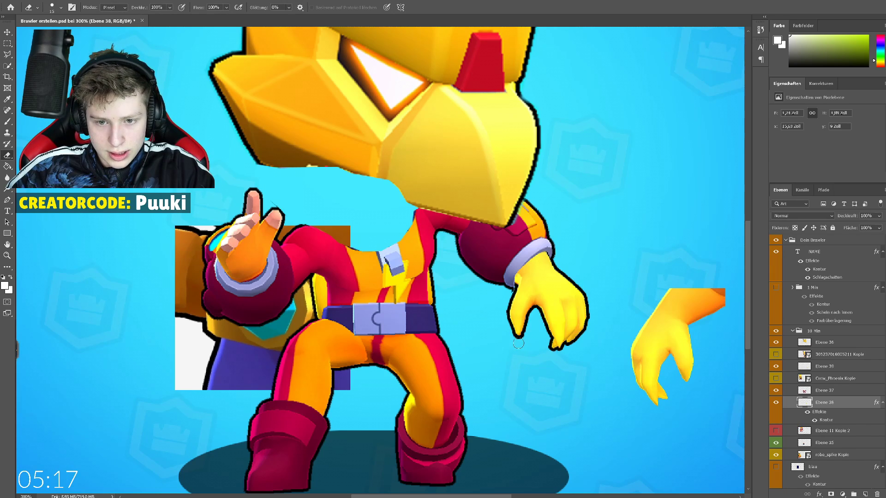
key(v)
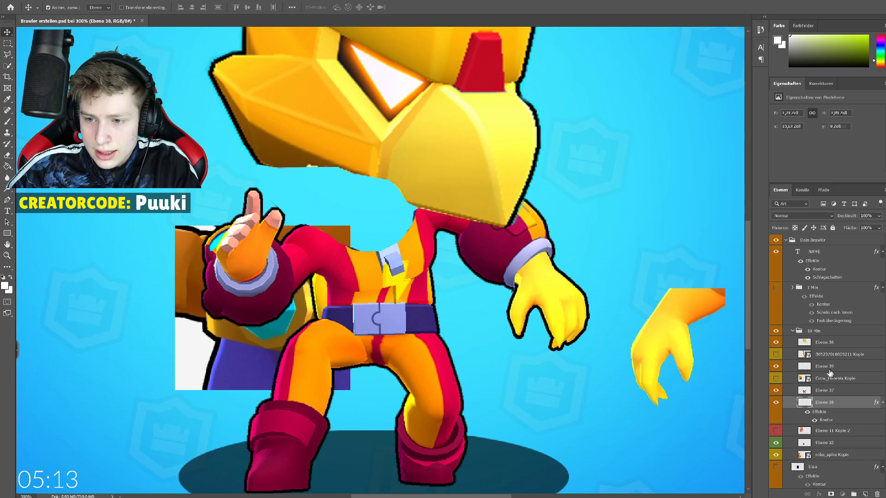
Move the second crow hand beside the brawler's raised arm and rotate it about 165° so its fingers point up.
click(825, 369)
key(ctrl+t)
drag(690, 367, 176, 280)
drag(243, 265, 46, 272)
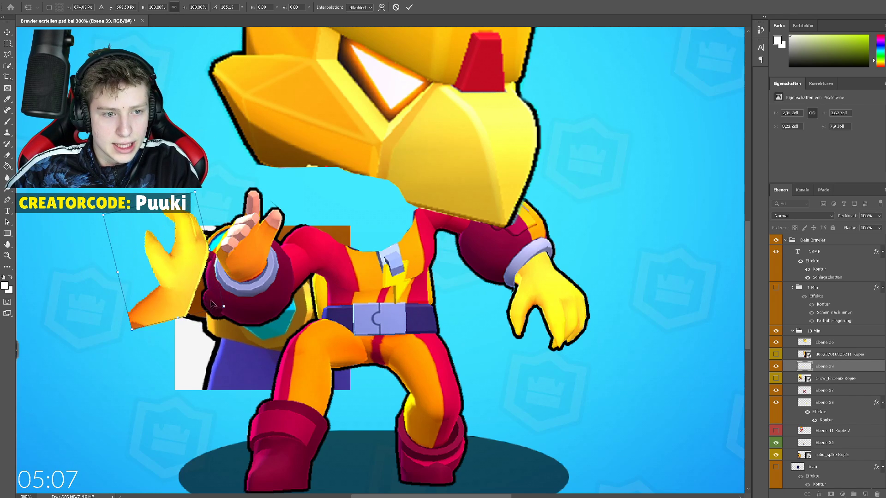
Mirror the second crow hand horizontally and back again, turning it to about 138°.
right_click(178, 300)
click(216, 407)
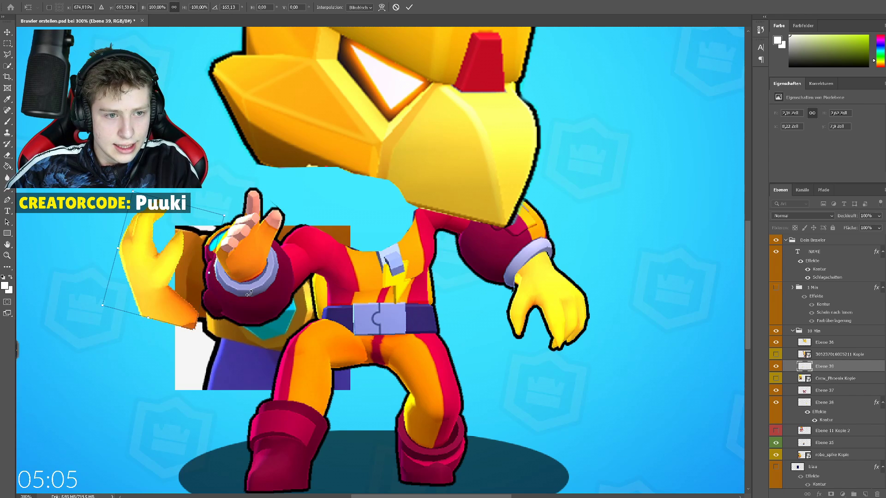
drag(217, 396, 220, 336)
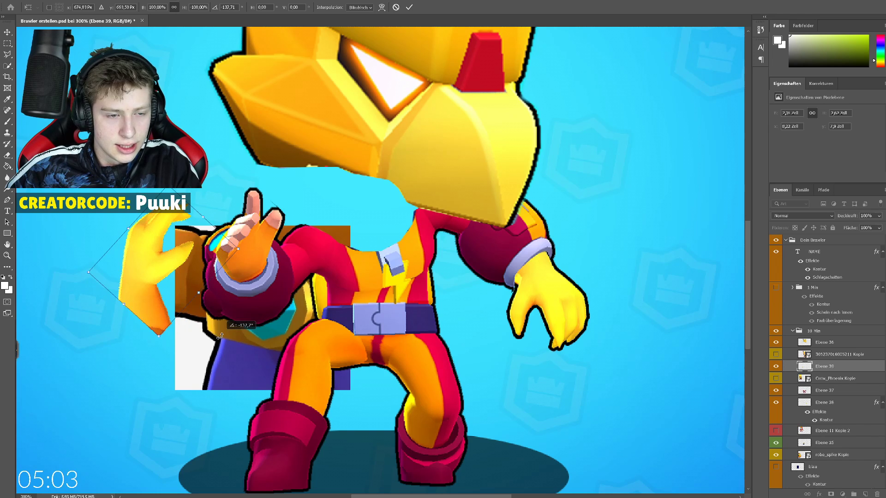
right_click(220, 336)
click(217, 442)
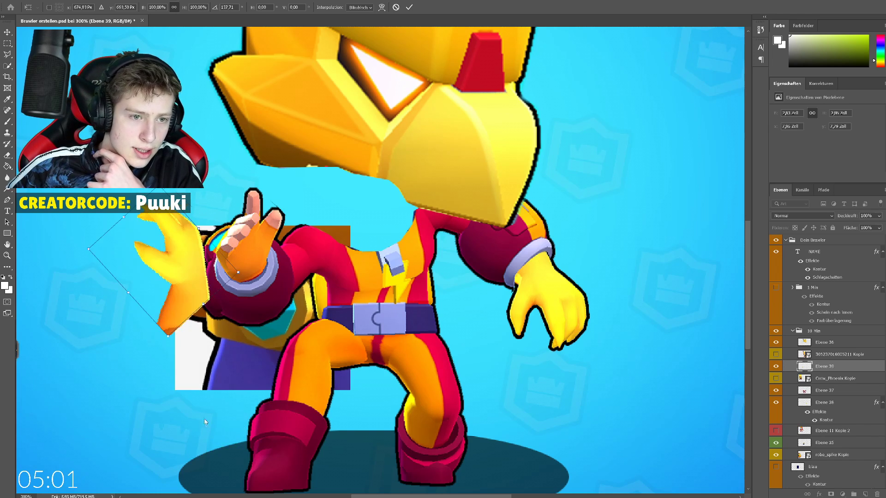
Mirror the second crow hand so its fingers face the body and fit it onto the raised arm's wrist.
drag(172, 288, 210, 226)
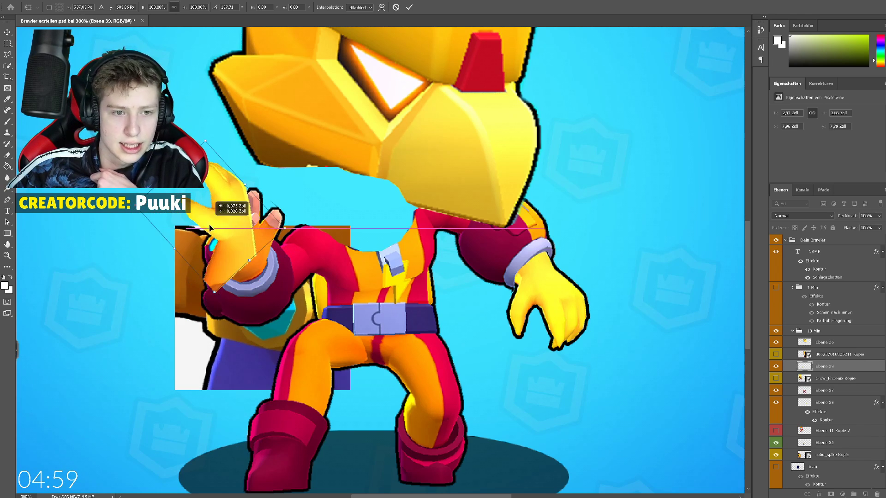
right_click(210, 226)
click(222, 343)
mouse_move(287, 276)
mouse_down()
mouse_move(230, 264)
mouse_move(222, 249)
mouse_up()
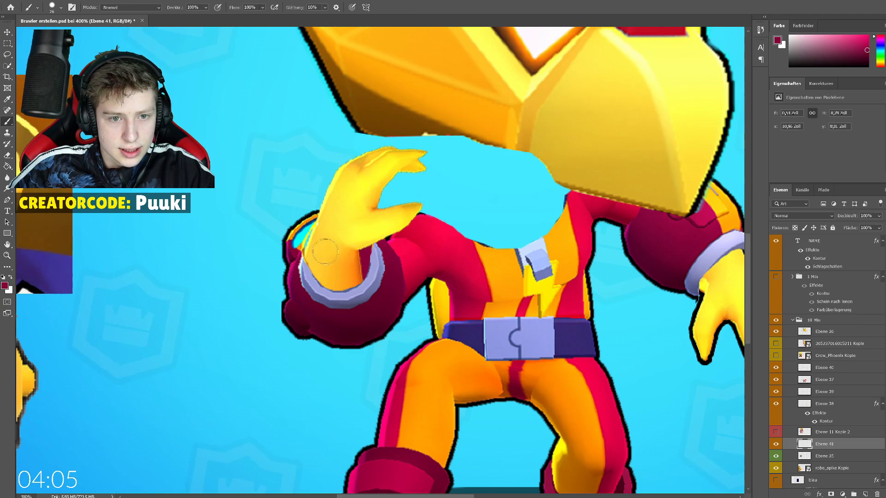
Brush dark magenta on the layer behind the raised hand to fill the gaps around its cuff.
drag(319, 256, 324, 234)
key(ctrl+minus)
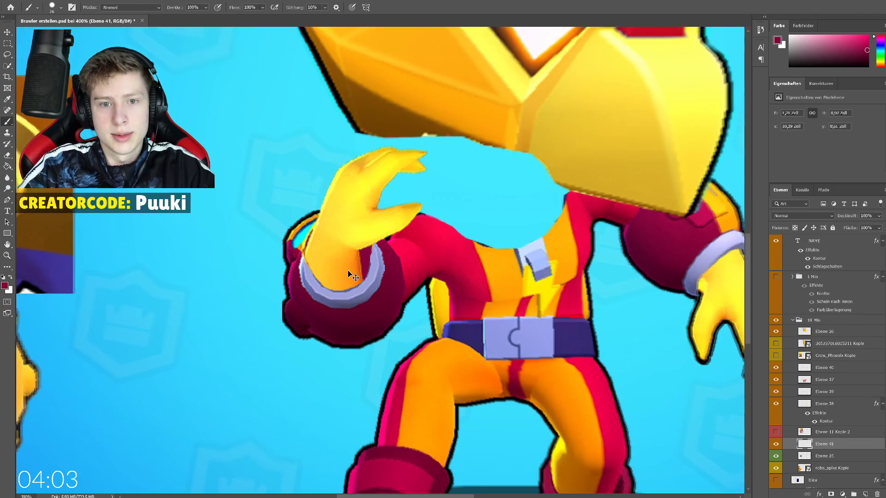
scroll(349, 273, down, 5)
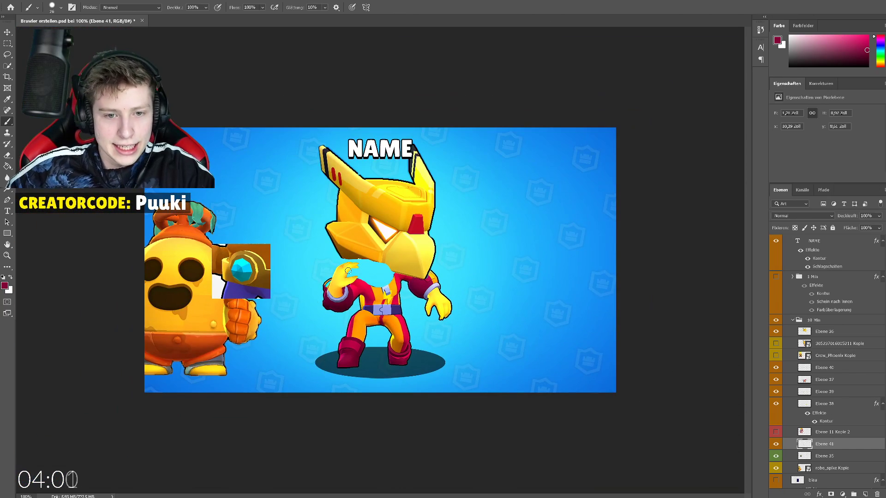
Toggle the visibility of the lowered crow hand's layer to check how it fits the arm.
click(7, 32)
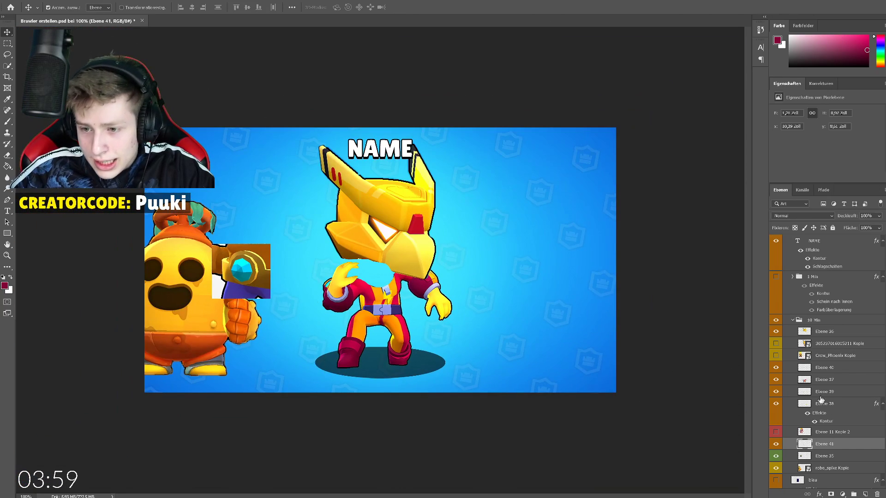
key(ctrl+plus)
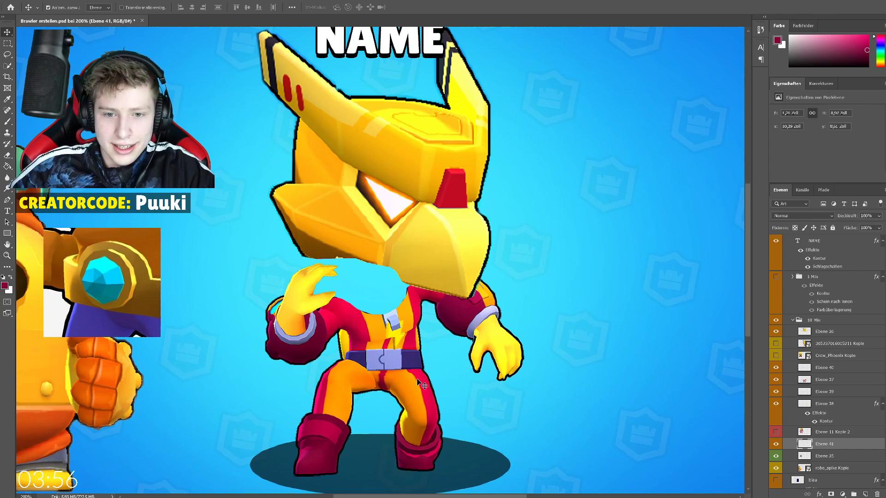
click(776, 404)
click(776, 403)
click(776, 404)
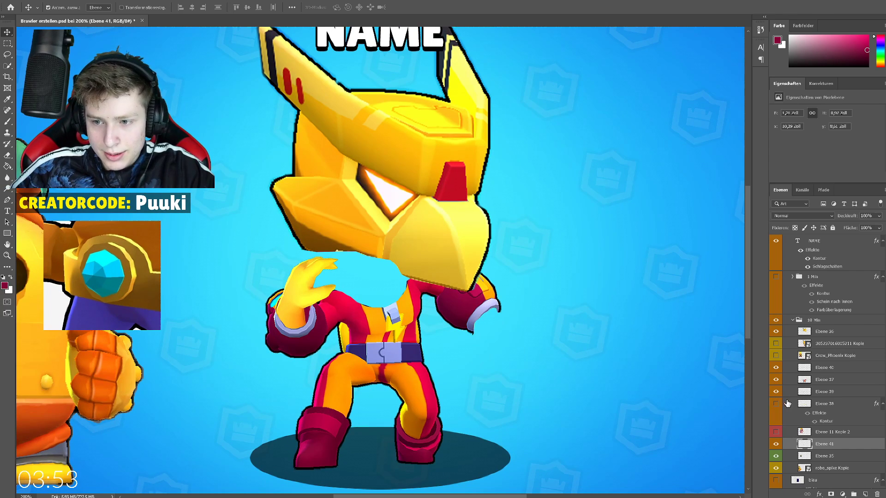
click(776, 404)
Enlarge the turquoise gem image to nearly double size and move it to the empty area beside the brawler.
key(ctrl+t)
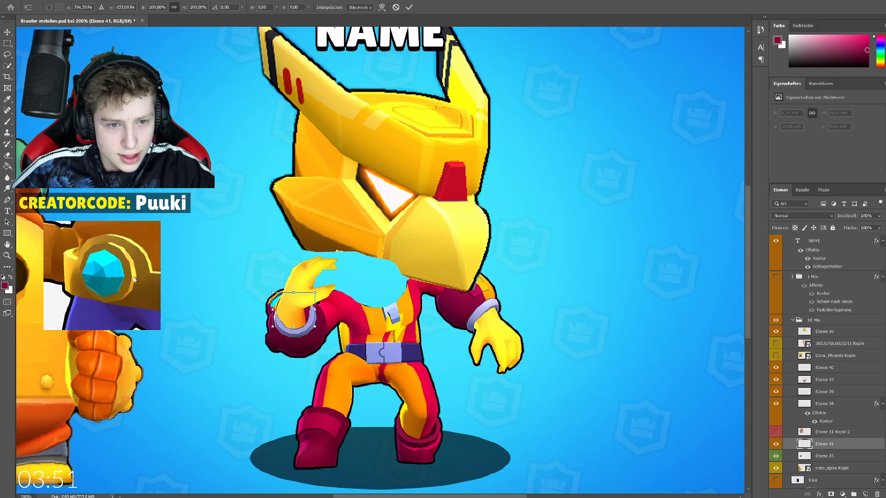
click(825, 455)
key(ctrl+t)
drag(160, 332, 277, 429)
drag(257, 353, 726, 277)
key(Return)
Try to remove the brown and gold areas around the turquoise gem with the Magic Eraser.
click(7, 155)
click(37, 178)
click(692, 214)
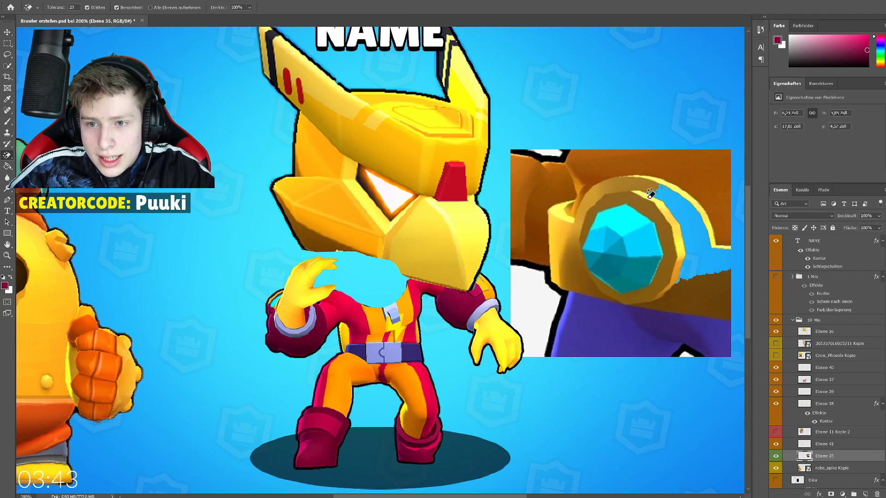
click(649, 182)
key(ctrl+z)
key(ctrl+z)
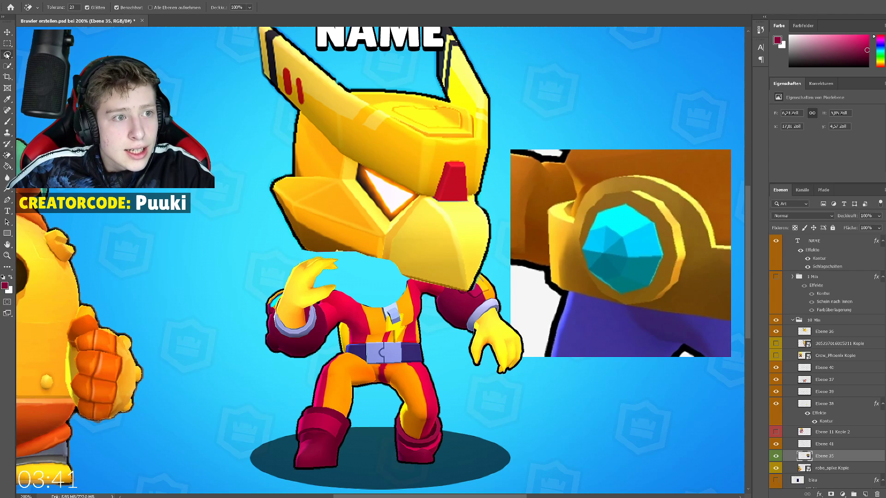
Cut out the turquoise gem with its gold ring to its own layer and place it over the belt buckle at about 81%.
key(l)
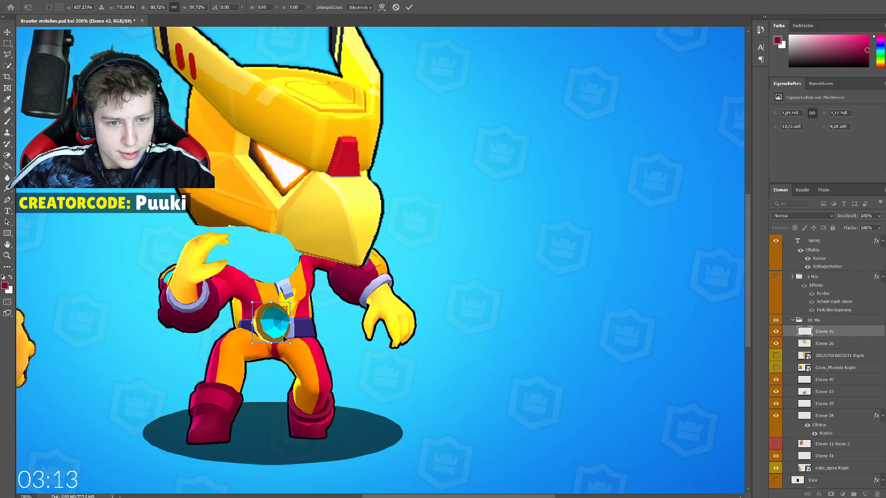
drag(278, 325, 286, 333)
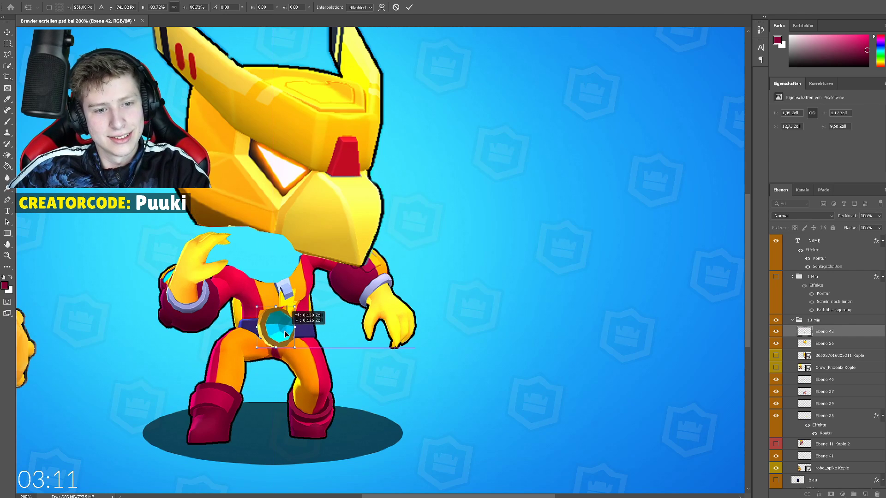
key(Return)
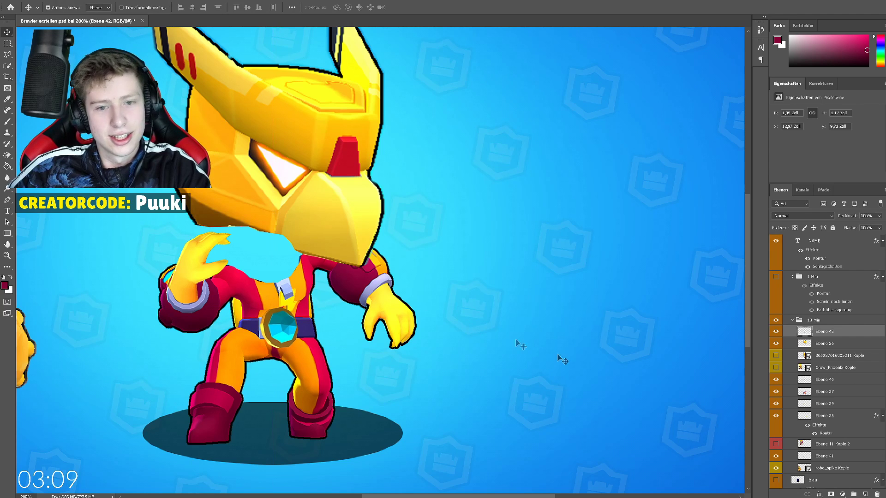
Shrink the mecha crow head and turn it upside down over the suited body's neck area.
drag(391, 496, 374, 496)
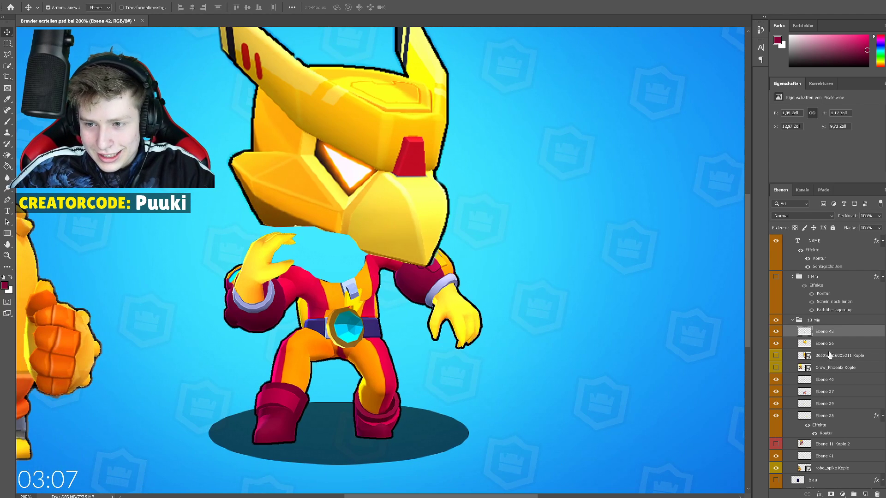
click(828, 347)
key(ctrl+t)
drag(452, 268, 360, 162)
drag(312, 143, 291, 201)
drag(346, 128, 222, 144)
drag(274, 134, 328, 191)
key(Return)
key(e)
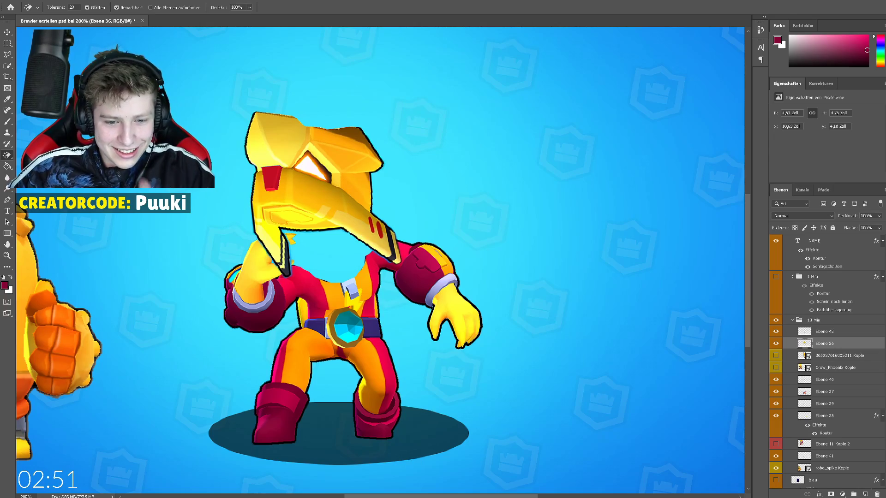
Rotate the mecha crow head upright again and place it above the shoulders facing the lowered hand.
drag(422, 496, 376, 495)
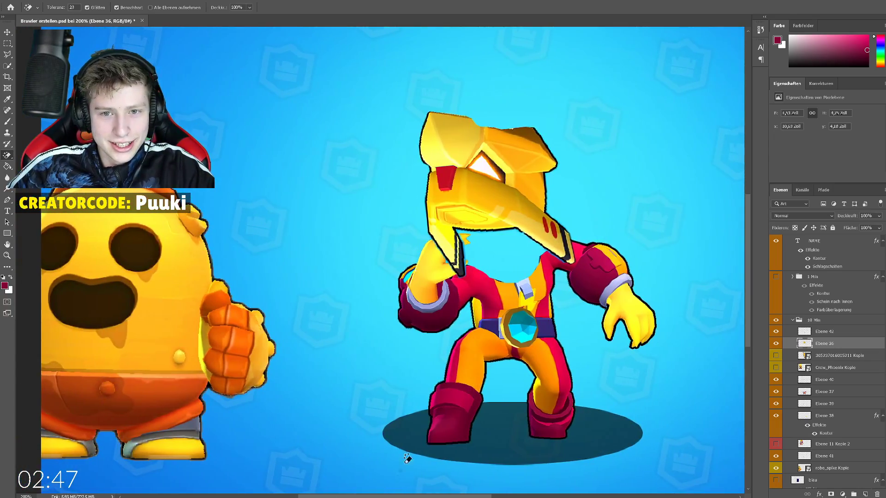
key(ctrl+t)
drag(334, 288, 320, 152)
drag(588, 237, 559, 283)
drag(497, 253, 506, 199)
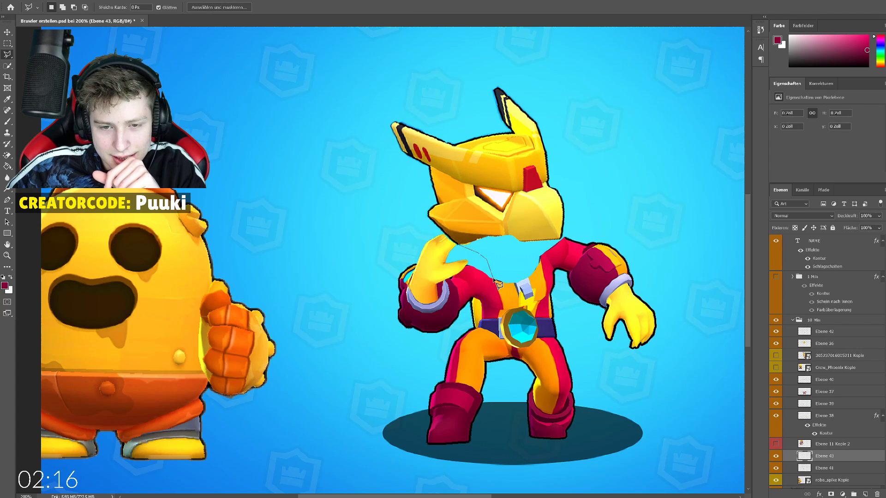
Outline the missing neck and chest area between head and torso with the Polygonal Lasso and fill it with brown.
click(520, 284)
click(538, 280)
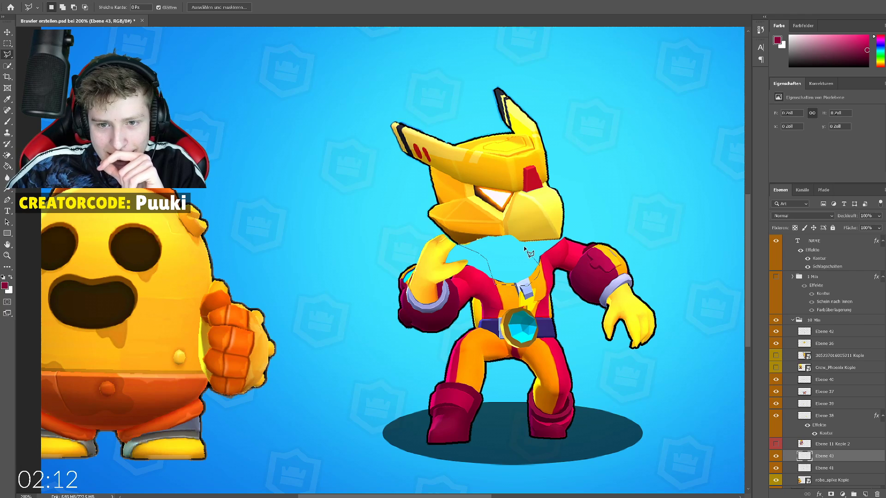
click(509, 228)
click(473, 226)
click(459, 240)
click(459, 253)
key(m)
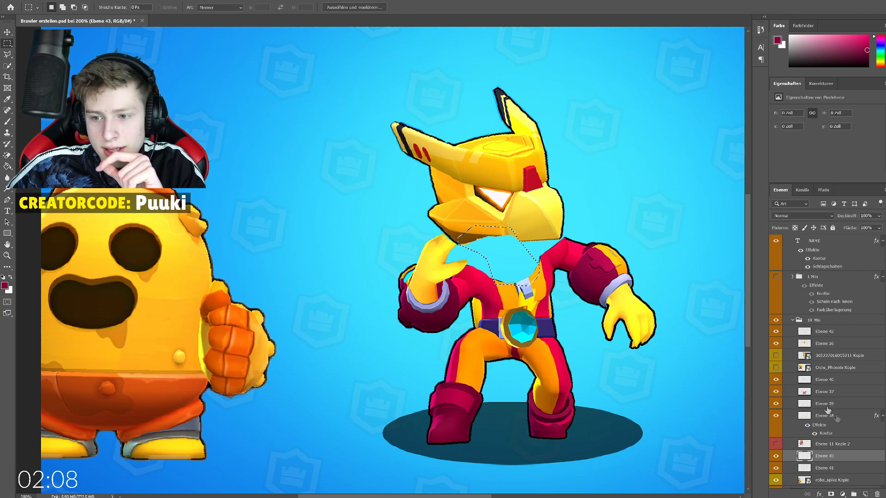
right_click(498, 246)
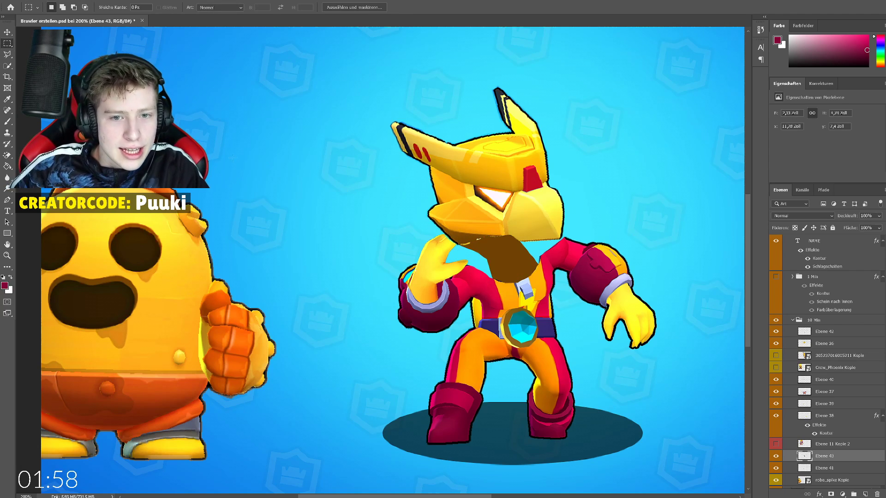
Sample the neck's brown as the brush colour and select the belt gem's layer.
click(7, 121)
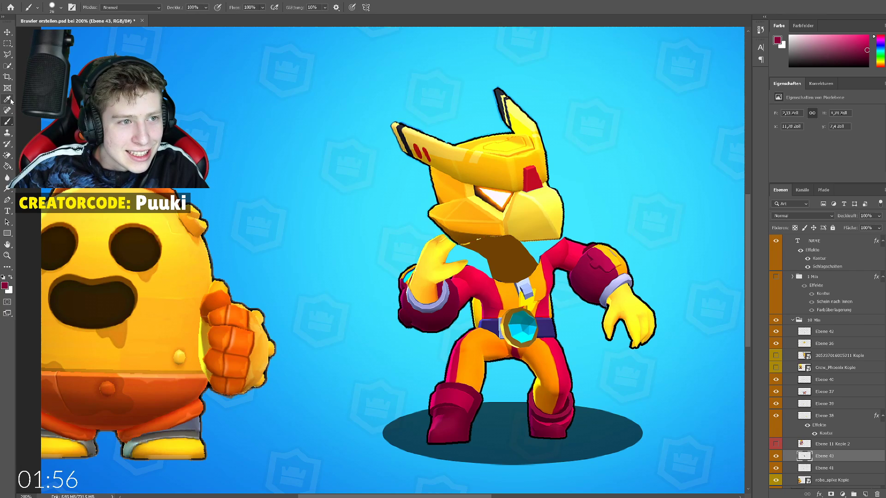
key(i)
click(503, 255)
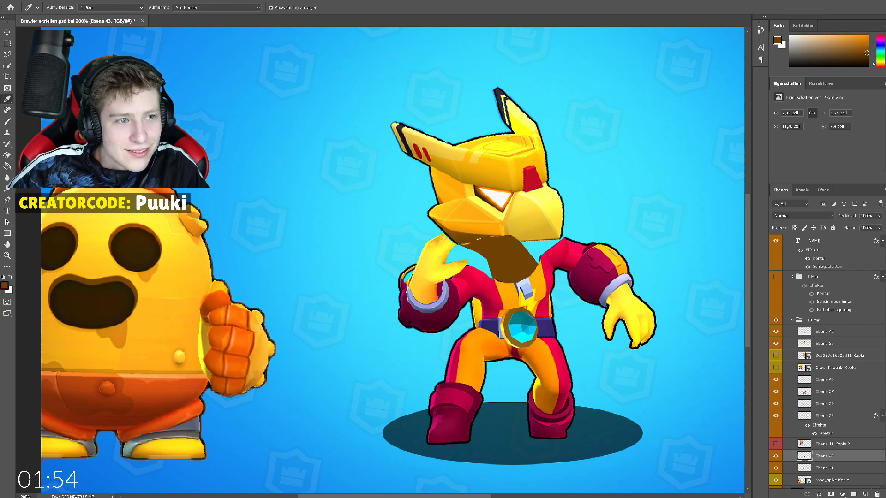
click(8, 122)
click(825, 331)
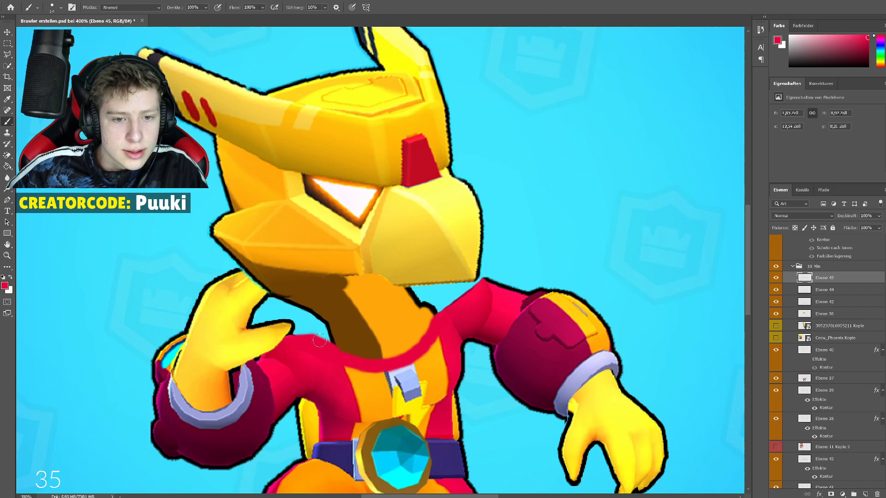
Paint a red collar with the brush along the suit's neckline below the brown neck.
mouse_move(343, 355)
mouse_down()
mouse_move(412, 354)
mouse_move(445, 311)
mouse_move(485, 286)
mouse_move(472, 285)
mouse_move(444, 314)
mouse_move(465, 289)
mouse_move(482, 284)
mouse_move(445, 322)
mouse_up()
key(ctrl+minus)
key(ctrl+minus)
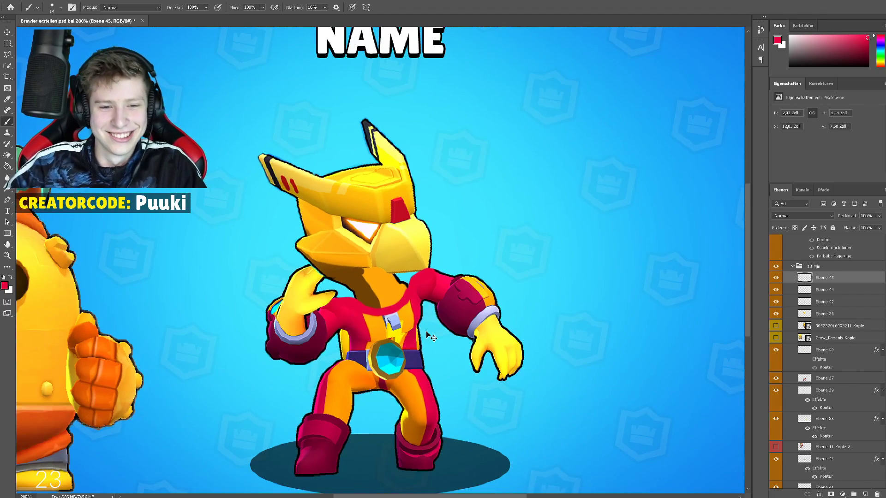
key(ctrl+minus)
Toggle the crow head's layer off and on, and hide the robo_spike Kopie reference image beside the brawler.
scroll(791, 330, up, 2)
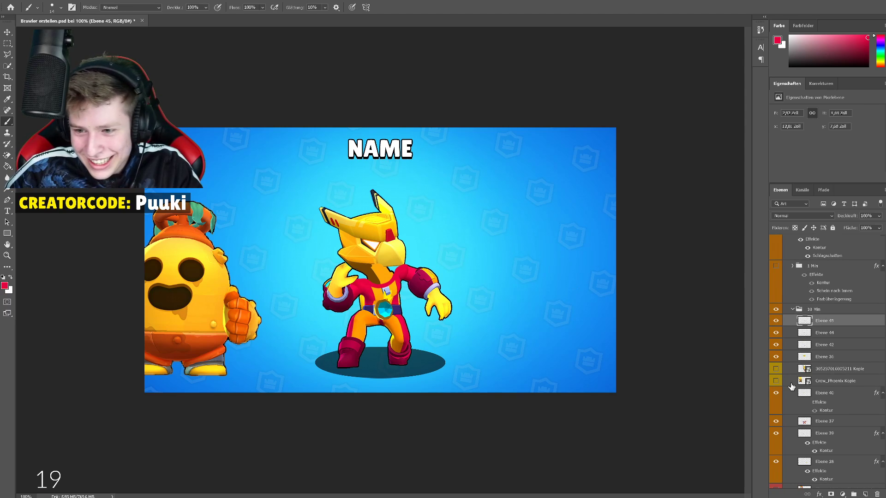
click(776, 357)
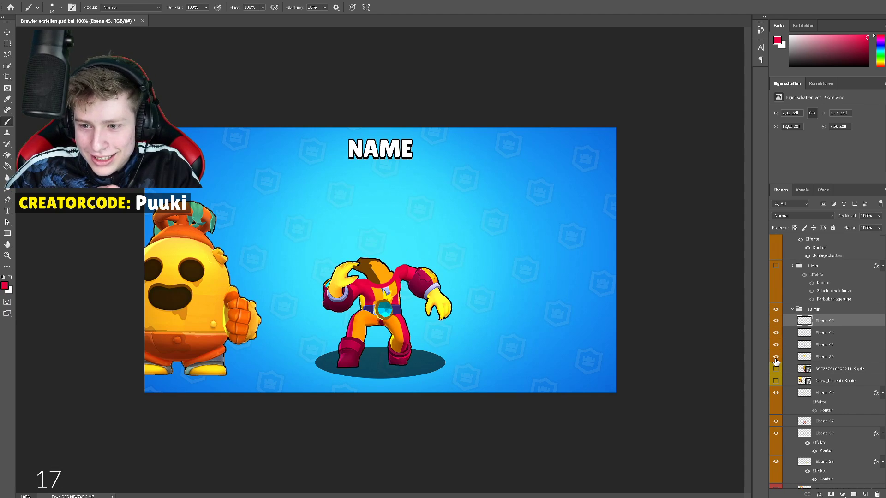
click(776, 357)
scroll(793, 462, down, 2)
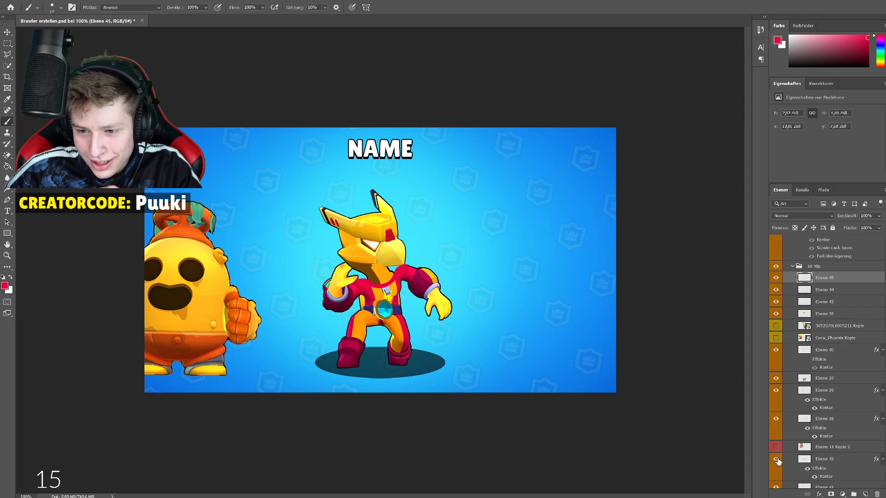
scroll(778, 461, down, 2)
click(776, 457)
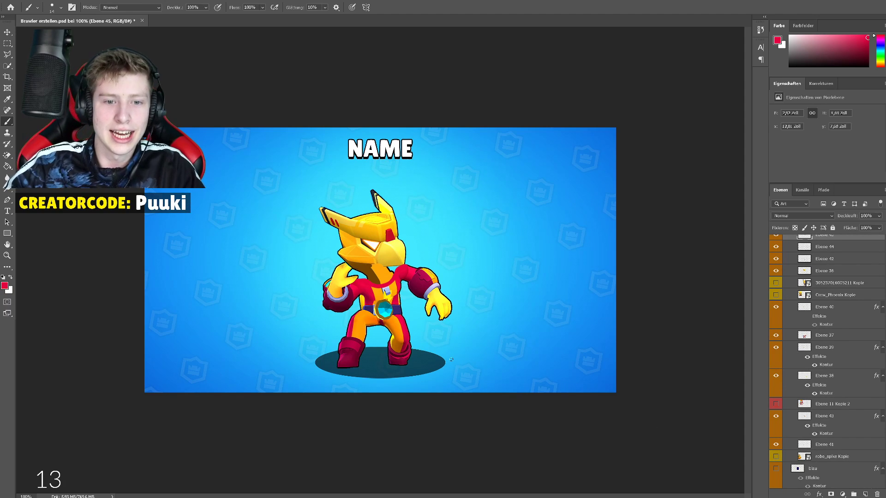
key(ctrl+plus)
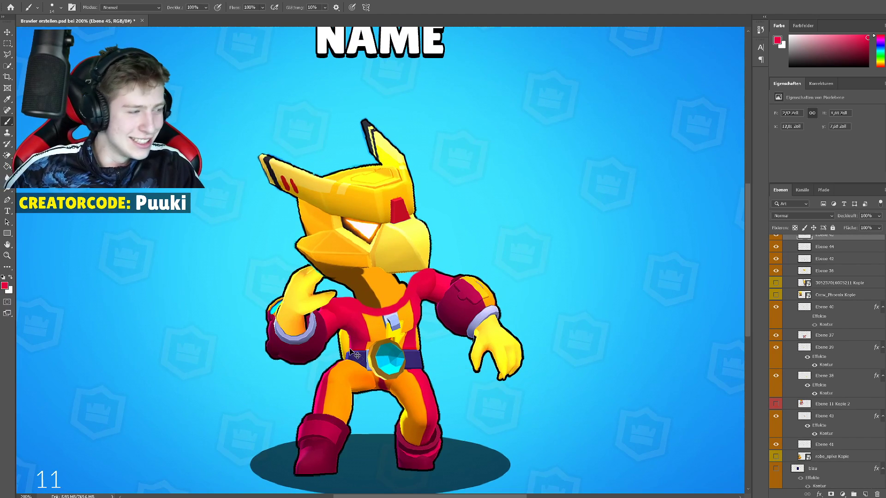
key(ctrl+minus)
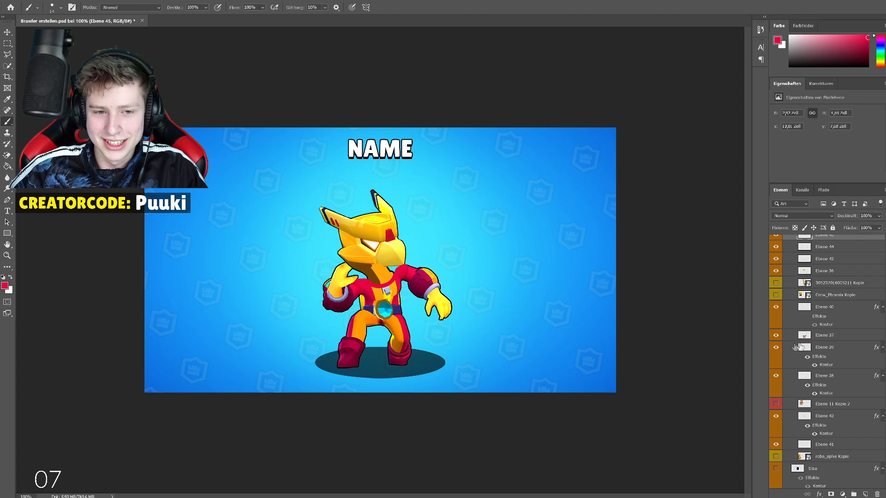
Replace the NAME title text with CROWTENSION.
scroll(799, 346, up, 5)
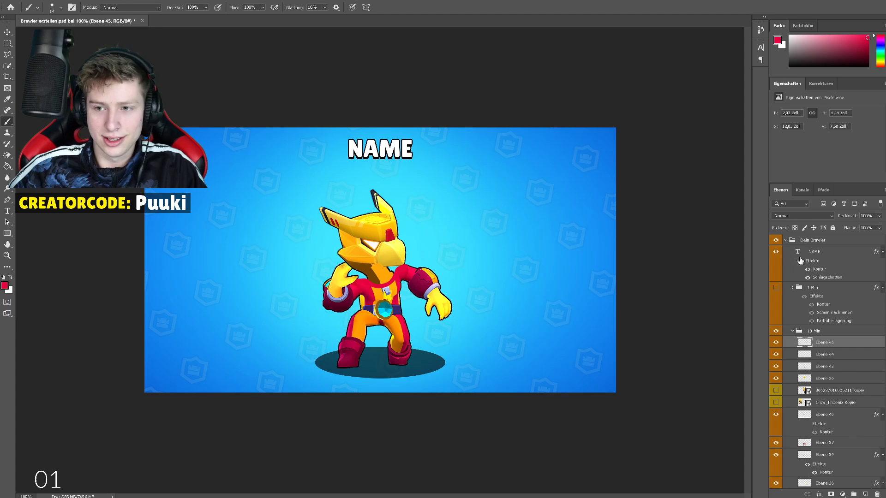
double_click(798, 254)
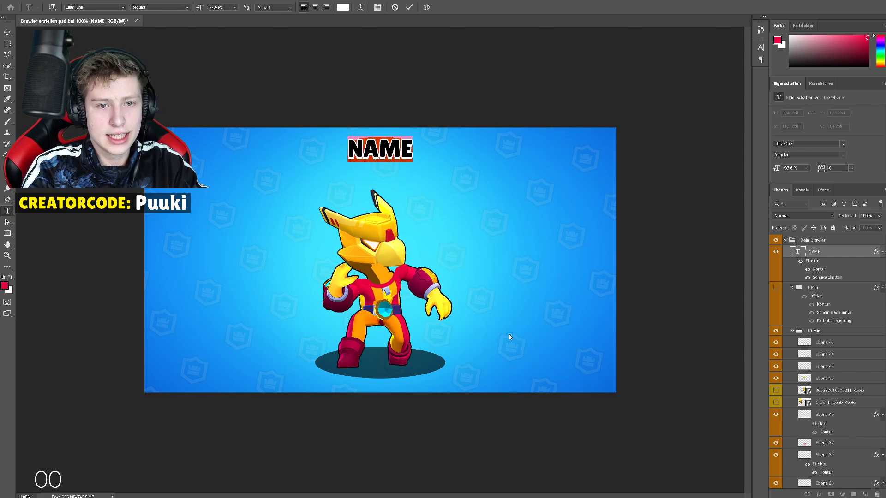
text(CROWTENSION)
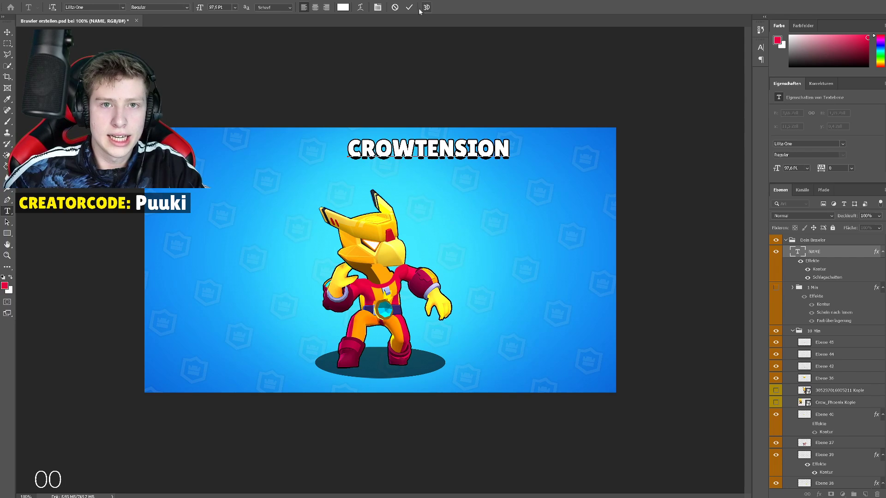
click(409, 7)
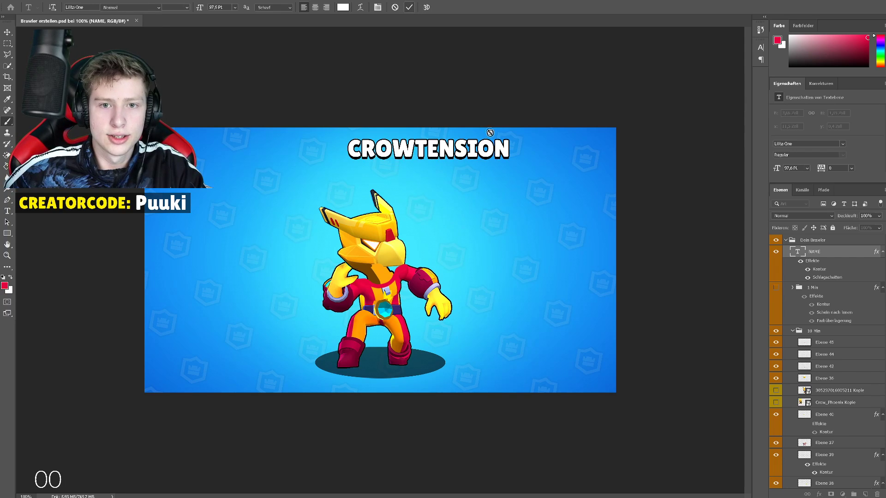
Scale the CROWTENSION title to about 95% and centre it horizontally above the brawler.
key(ctrl+t)
mouse_move(502, 159)
mouse_down()
mouse_move(413, 155)
mouse_move(431, 155)
mouse_up()
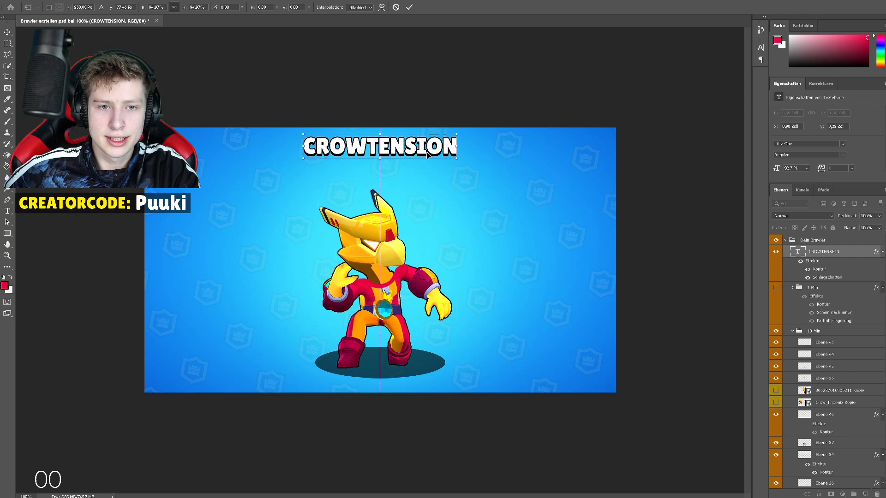
key(Return)
key(b)
click(7, 32)
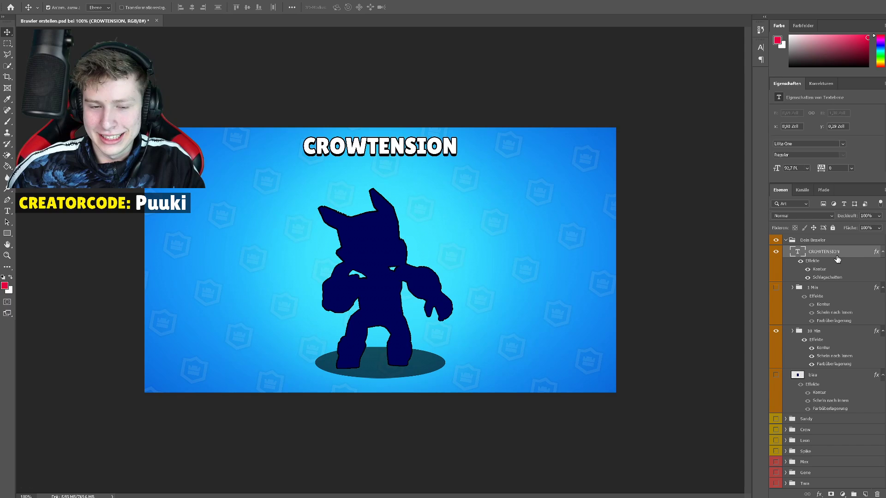
Paste the competing brawler's silhouette picture as a layer above the title and hide it.
key(ctrl+v)
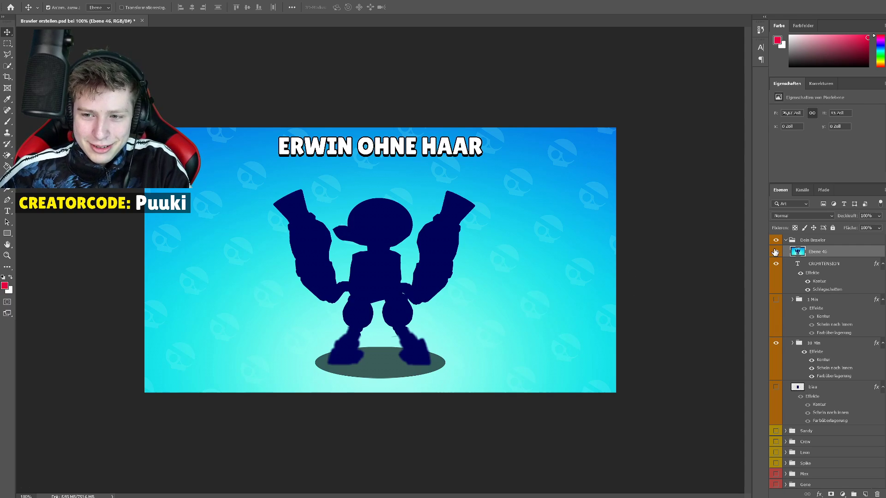
click(775, 251)
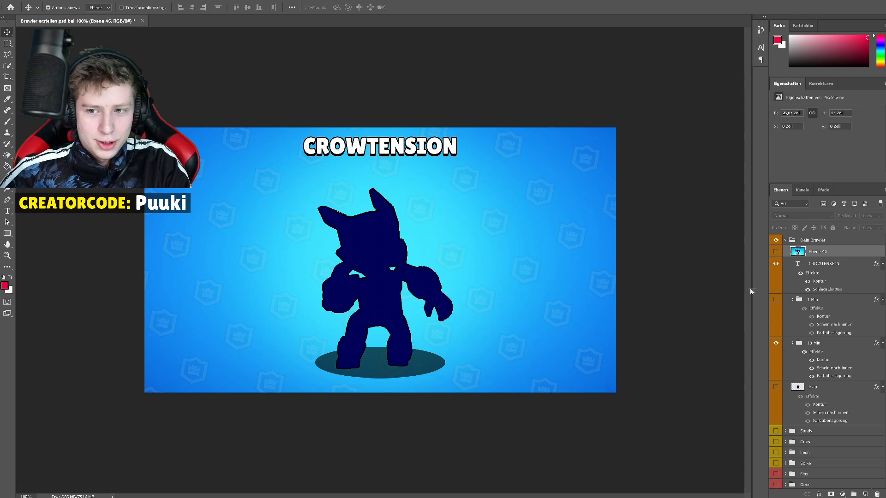
Switch off the silhouette layer effects of the 10 Min group.
drag(822, 258, 828, 352)
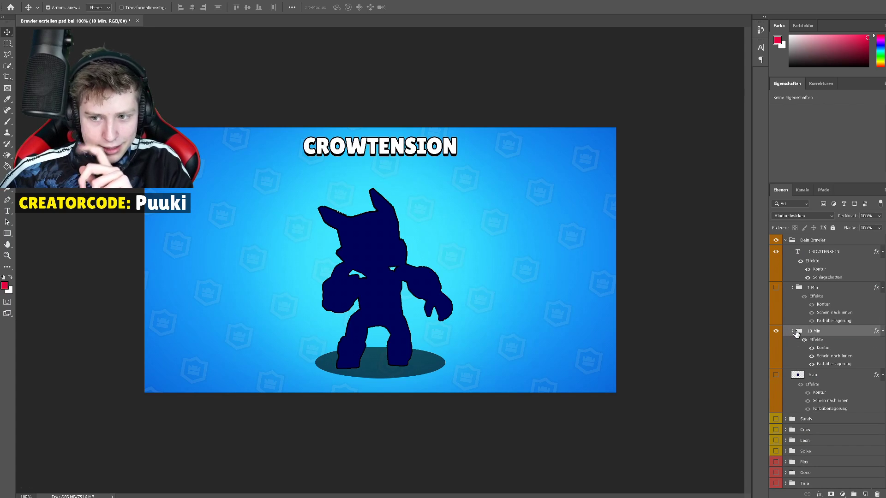
click(792, 331)
click(804, 341)
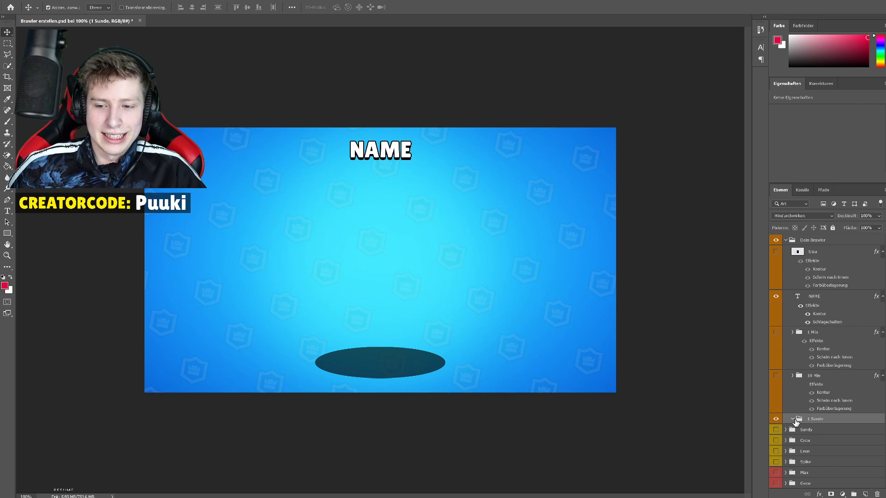
Preview the Sandy group and show the Crow group to look for parts for the 1 Sunde brawler.
scroll(812, 429, down, 1)
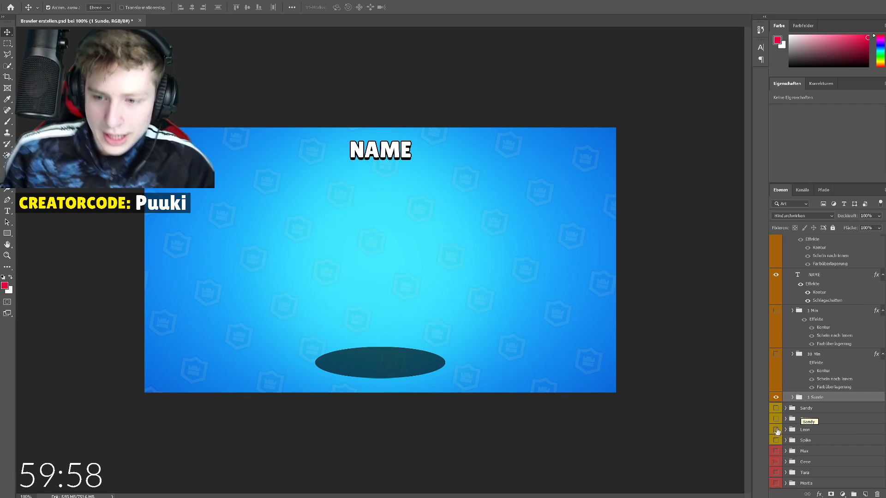
click(778, 410)
click(777, 411)
click(776, 421)
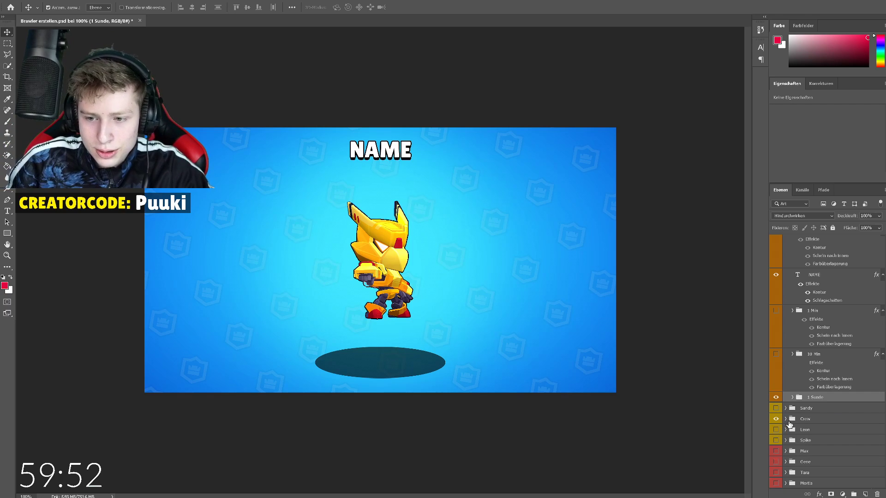
Expand the Crow group and preview its Crow_Phoenix and Crow_White skins.
click(790, 422)
click(785, 418)
click(775, 420)
click(775, 420)
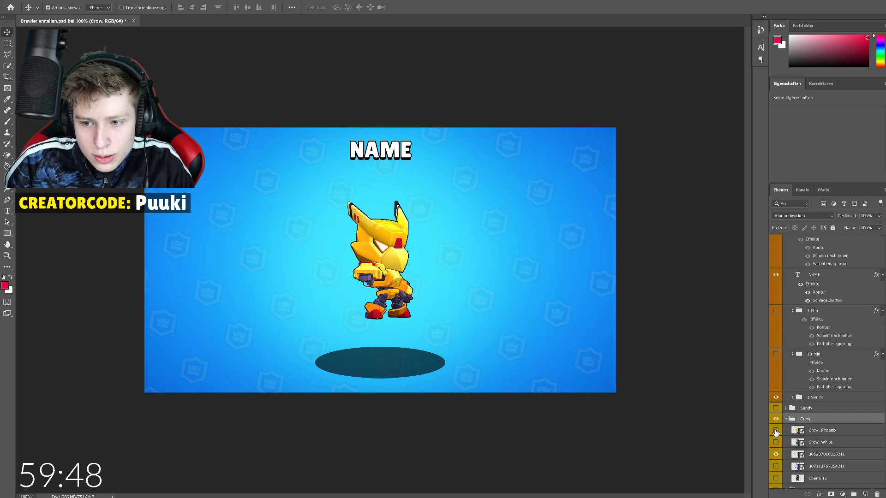
click(775, 430)
click(776, 430)
click(776, 442)
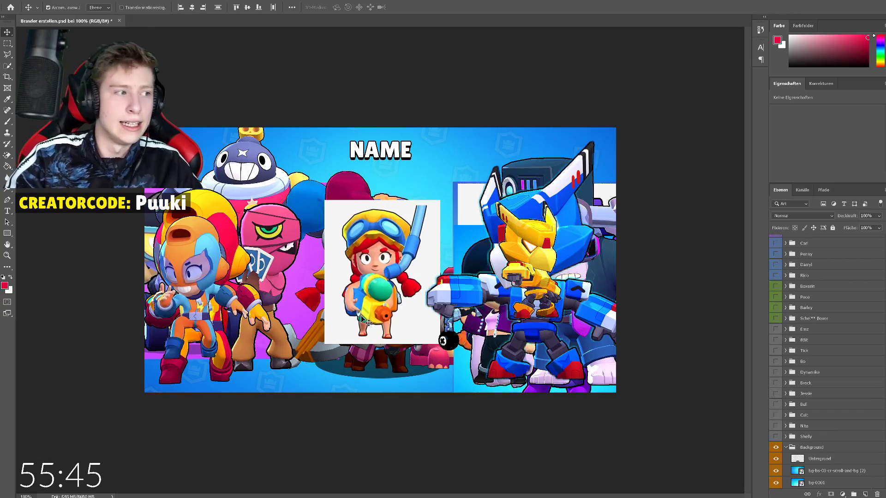
Hide the gold and blue mecha crow copies in the 1 Sunde group.
key(ctrl+plus)
key(ctrl+minus)
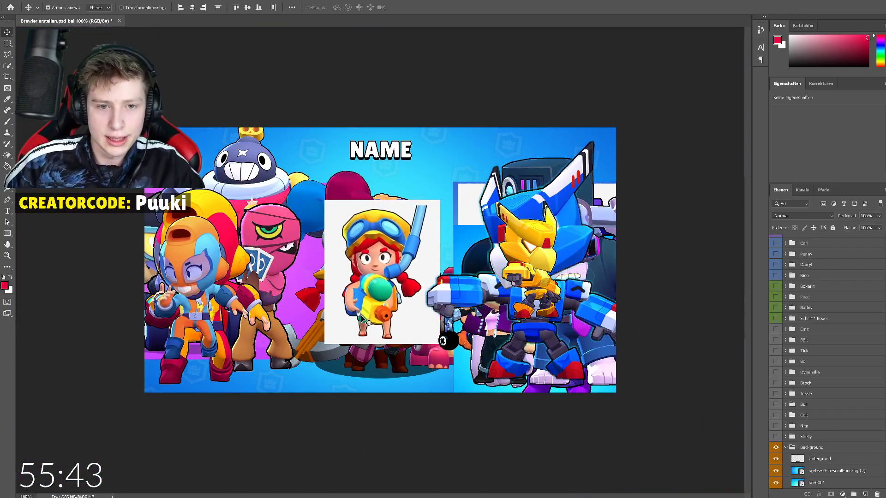
scroll(836, 345, up, 10)
scroll(836, 346, up, 5)
click(829, 413)
click(776, 412)
click(776, 412)
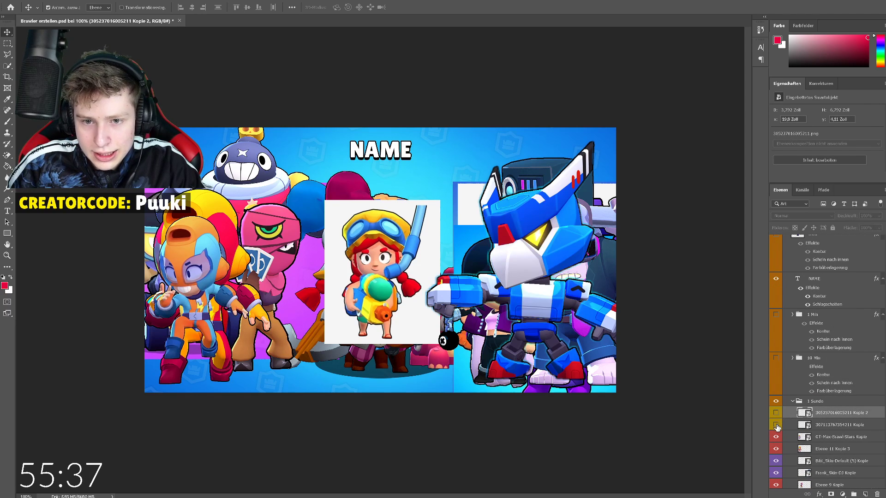
click(776, 425)
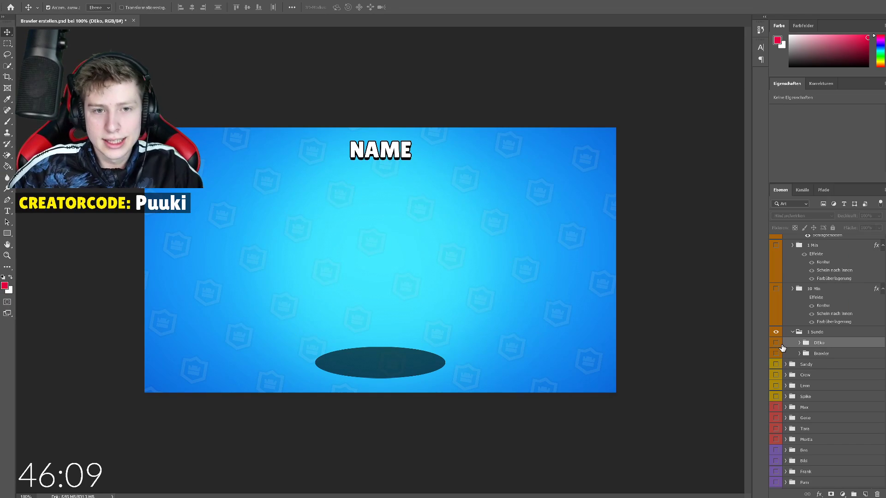
Show the group of cut-out accessories inside the 1 Sunde group.
click(776, 342)
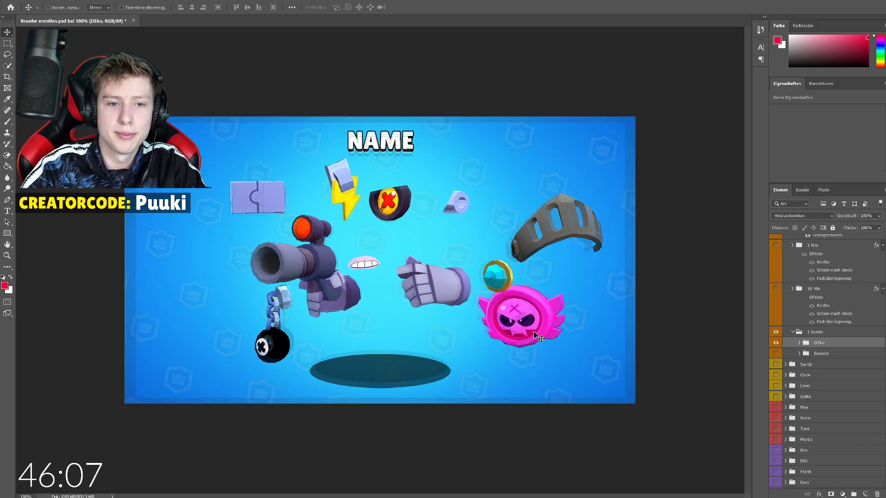
Examine the accessories in the DEko group, then hide it and show the Brawler group inside 1 Sunde.
key(ctrl+plus)
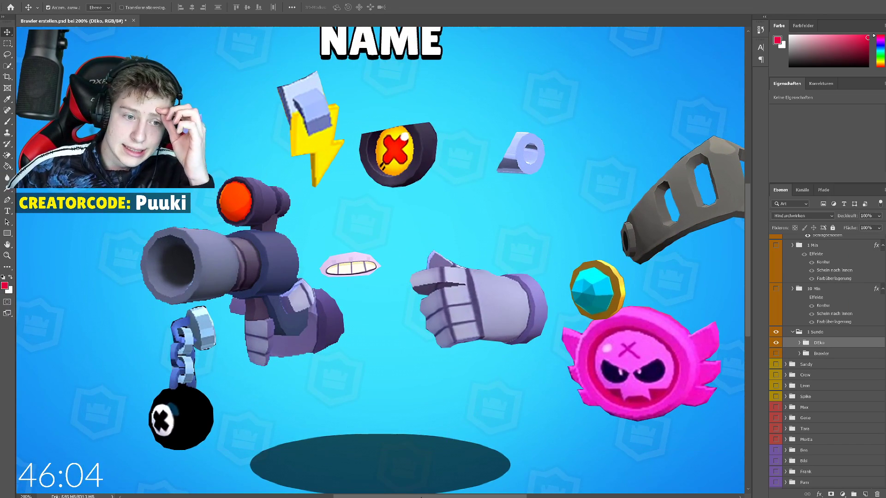
drag(425, 497, 437, 497)
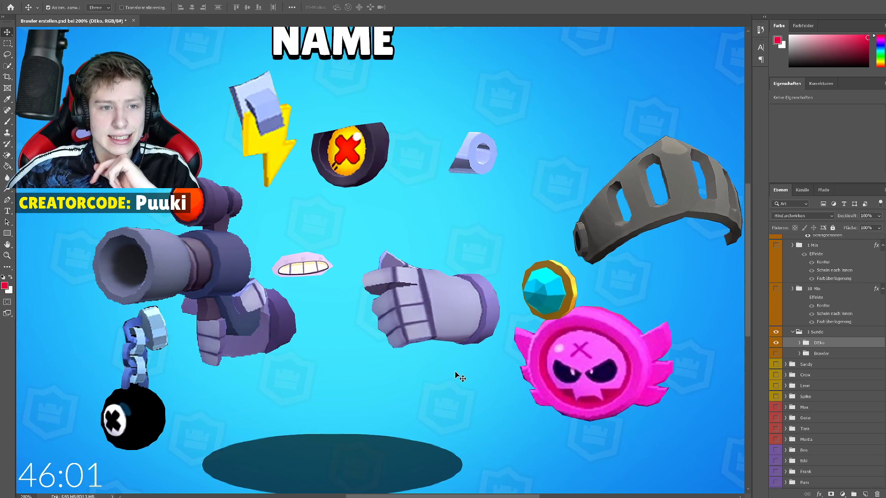
click(776, 344)
click(776, 354)
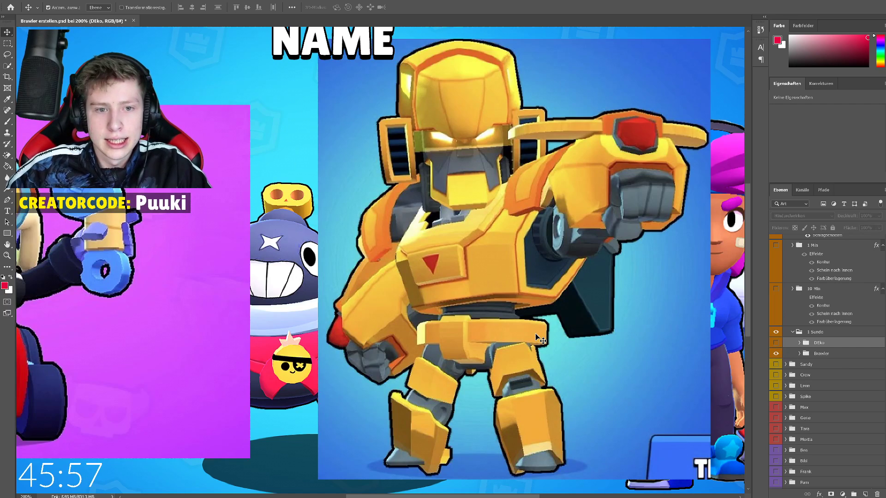
key(ctrl+1)
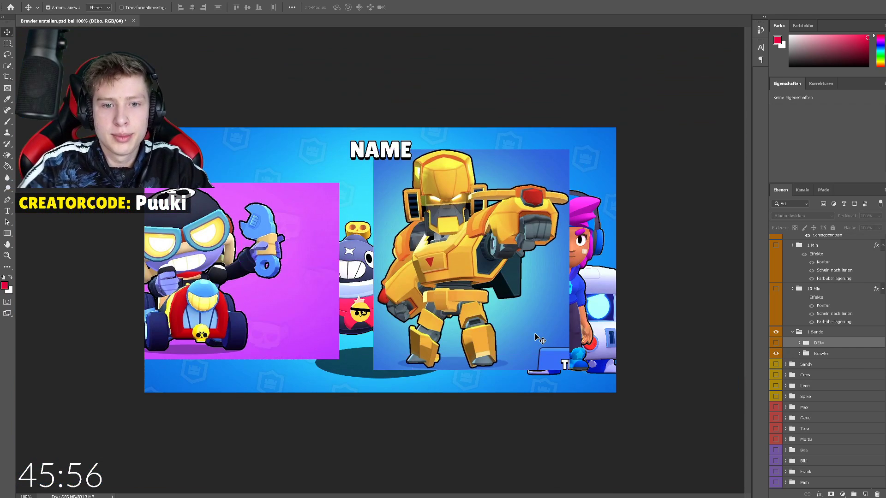
Expand the Brawler group and enlarge the yellow robot picture with Free Transform.
click(800, 354)
click(803, 366)
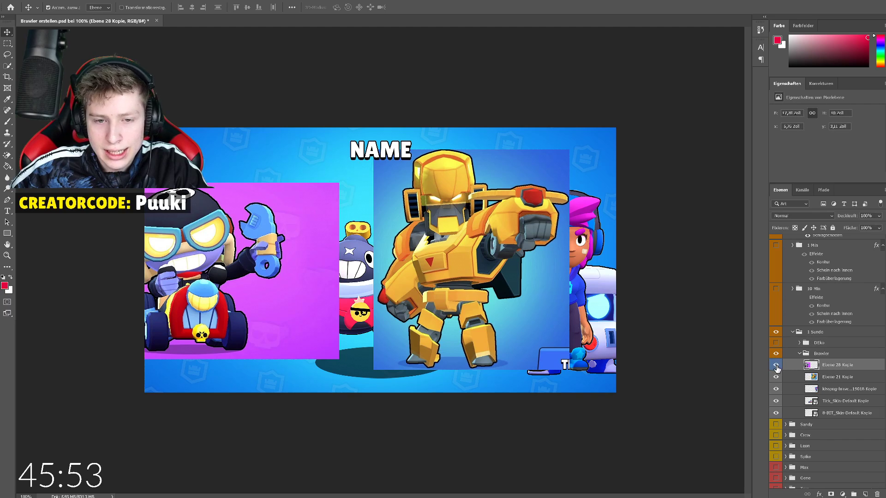
key(ctrl+t)
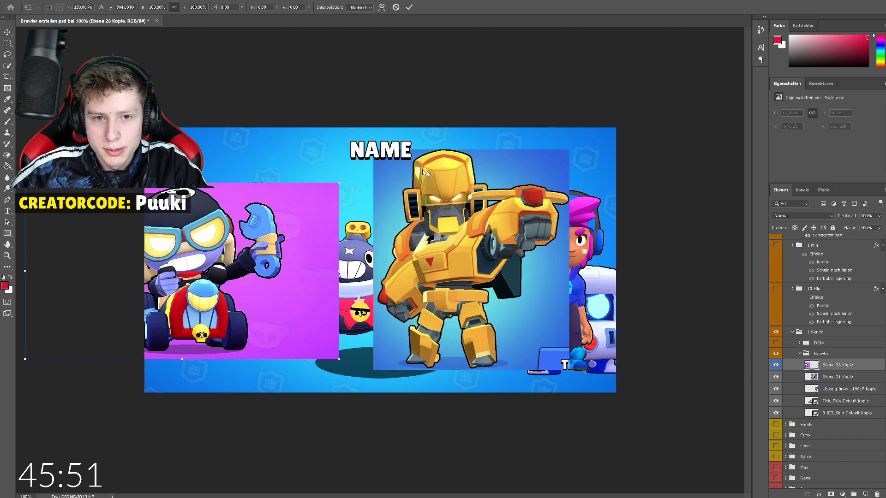
click(830, 381)
key(ctrl+t)
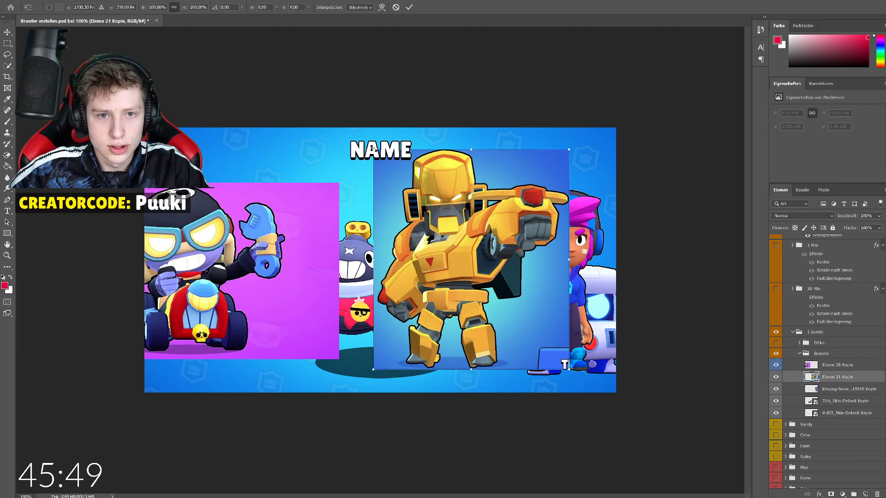
drag(373, 149, 200, 95)
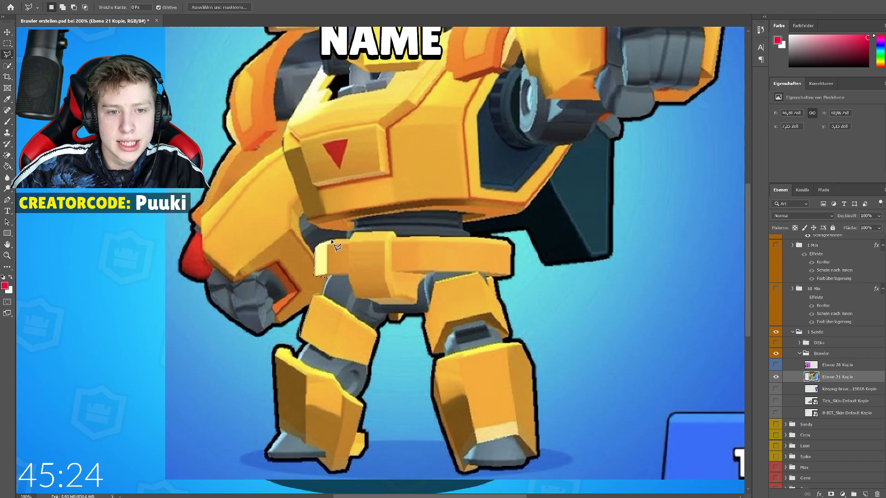
Outline the yellow robot's belt and legs with the Polygonal Lasso, copy them to a new layer and hide the source picture.
click(353, 232)
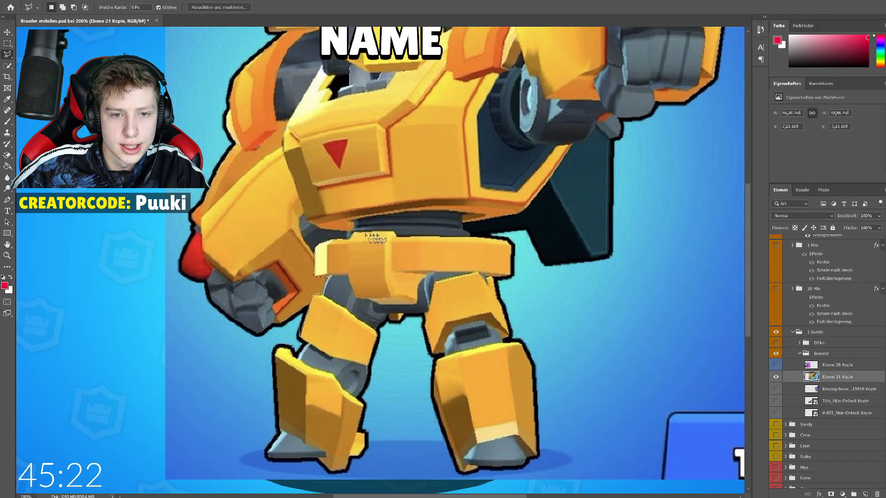
click(393, 231)
click(395, 236)
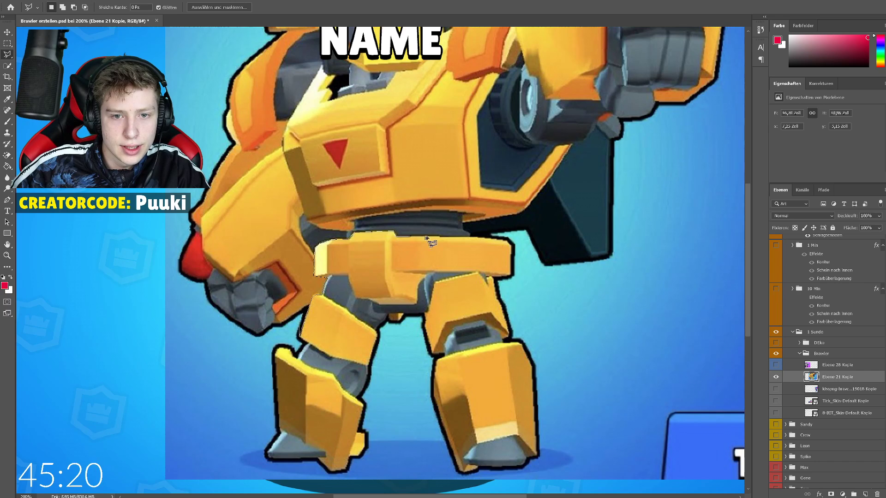
click(488, 238)
click(506, 241)
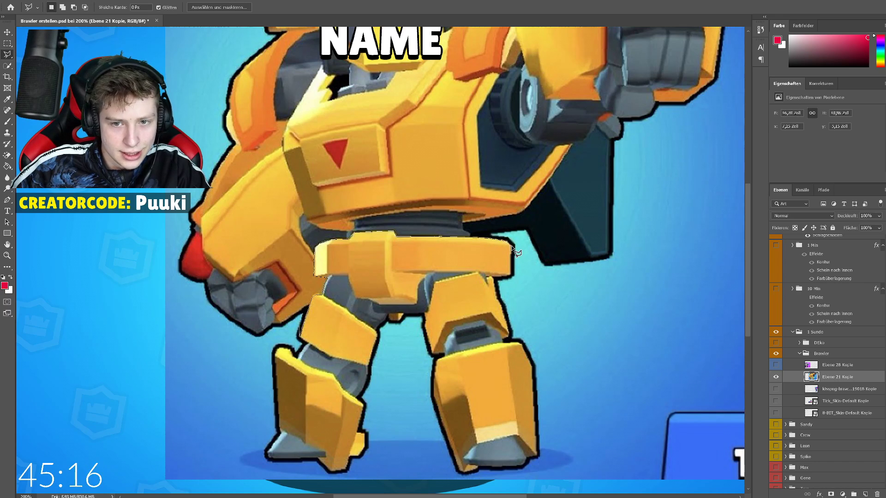
click(511, 276)
click(545, 336)
click(597, 455)
click(592, 479)
click(261, 485)
click(235, 442)
click(260, 355)
click(299, 325)
right_click(424, 362)
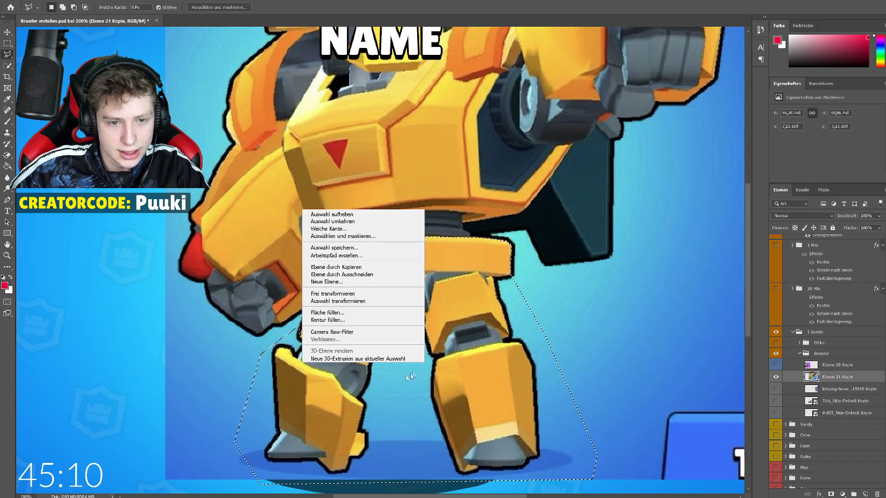
click(336, 267)
click(776, 389)
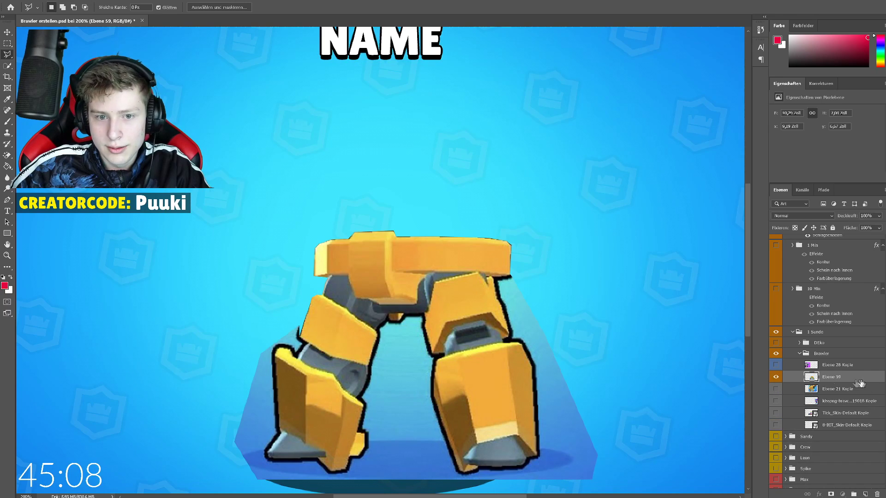
Try to erase the blue background between the robot's legs with the Magic Eraser.
key(e)
click(394, 337)
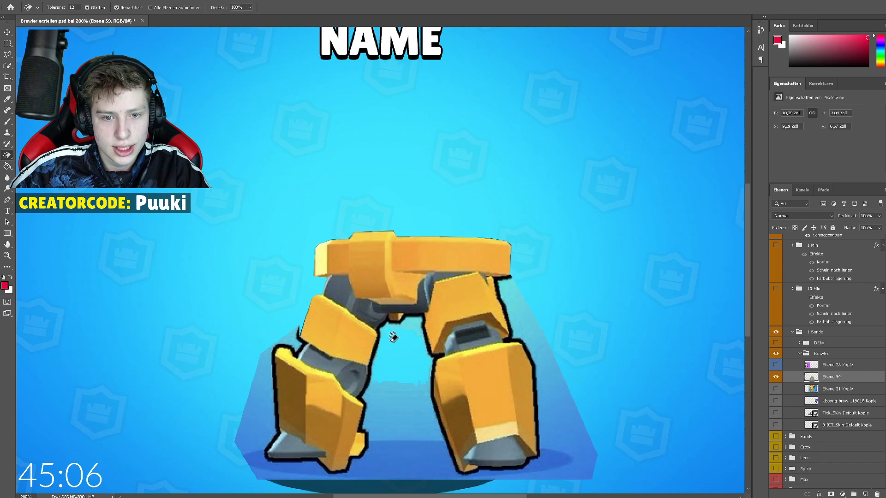
key(ctrl+z)
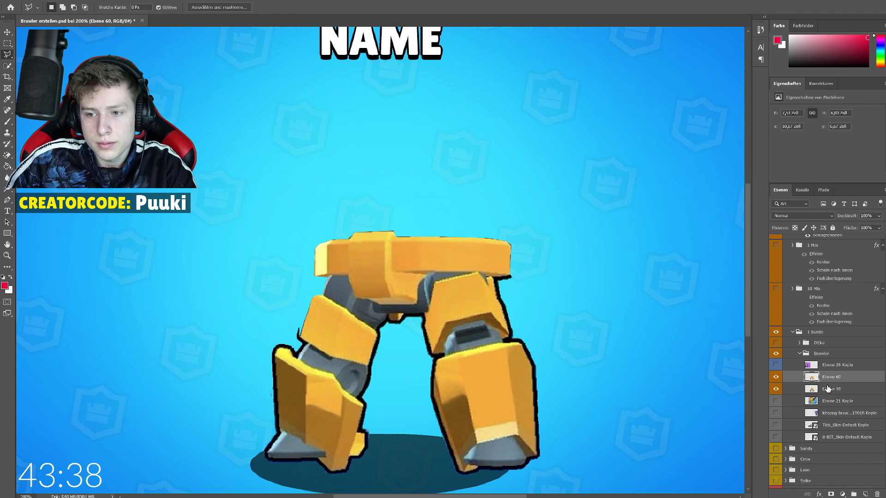
Remove the rough leg copy beneath the cleaned cut-out and select the cleaned leg layer.
click(826, 389)
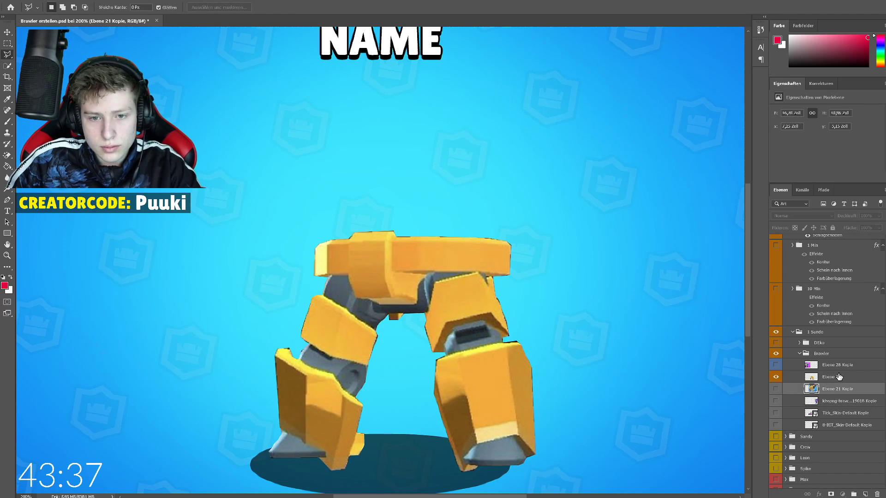
click(839, 377)
scroll(450, 314, down, 1)
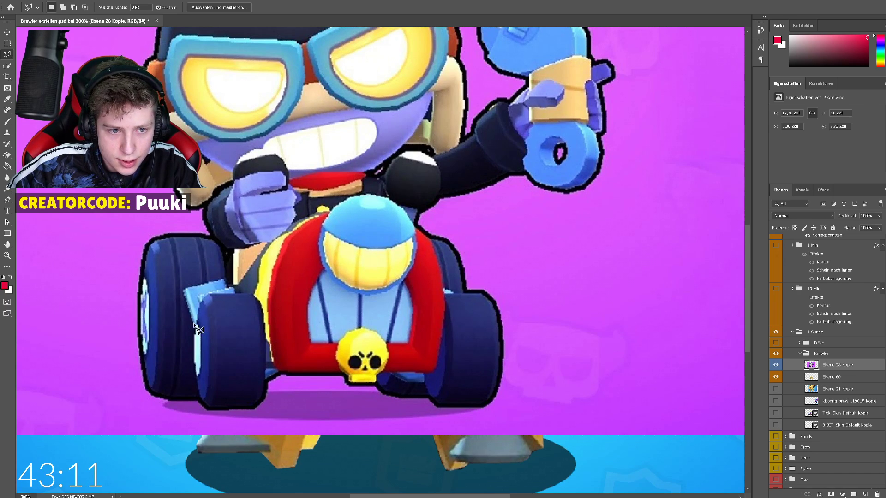
Outline the kart's left front wheel with the Lasso and cut it to its own layer.
right_click(6, 56)
click(41, 54)
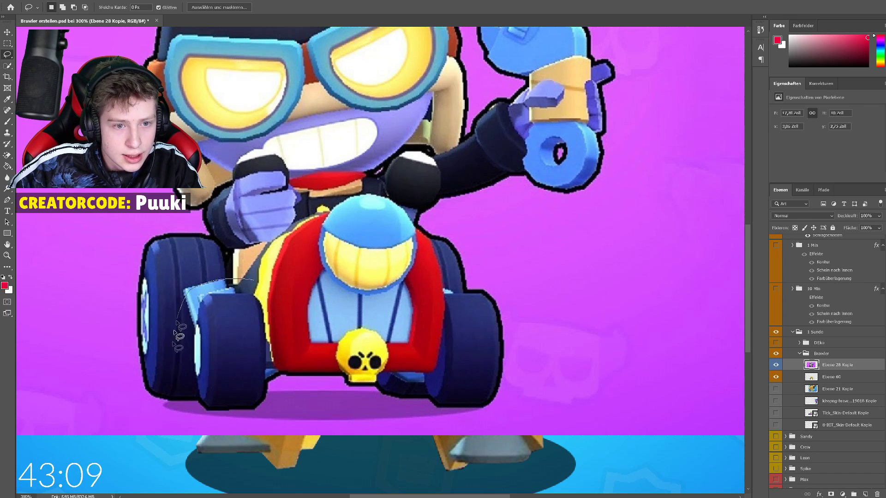
right_click(253, 342)
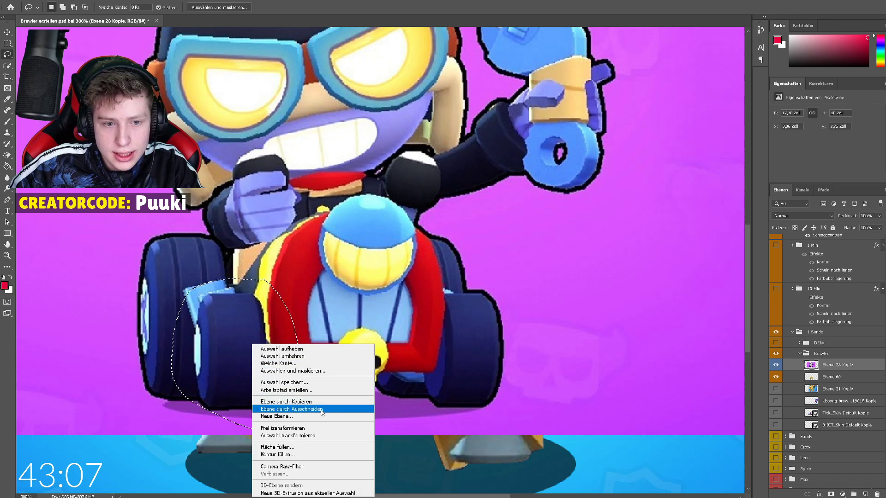
click(299, 408)
Outline the kart's right front wheel with the Lasso, copy it to a new layer and hide the kart picture.
click(825, 377)
mouse_move(530, 284)
mouse_down()
mouse_move(449, 261)
mouse_move(399, 420)
mouse_move(521, 288)
mouse_up()
right_click(450, 355)
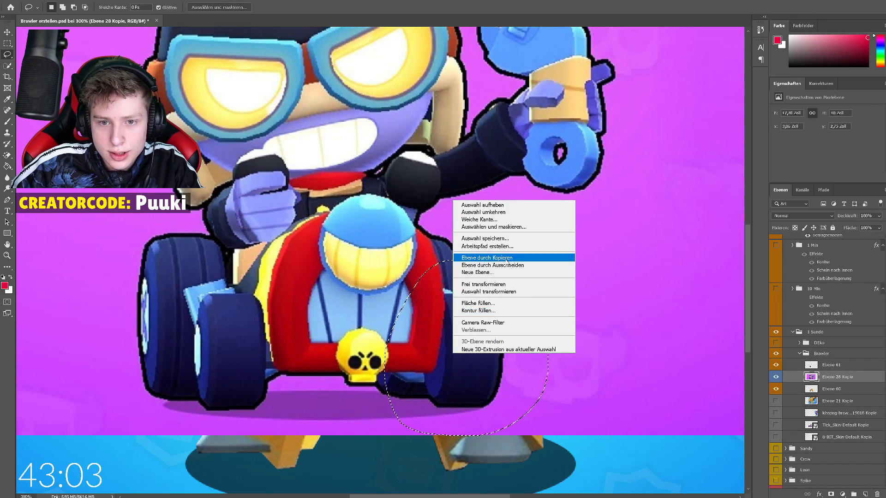
click(489, 257)
click(776, 389)
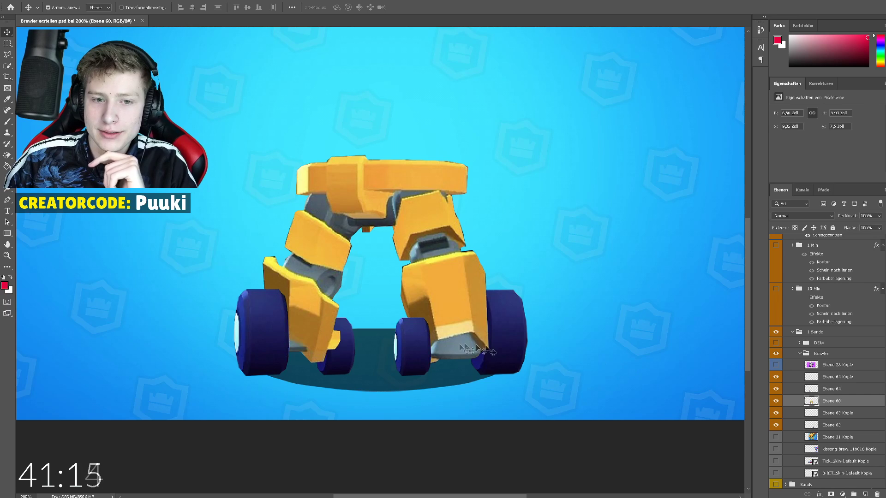
Group the leg layer with the four wheel layers and name the group Beine.
scroll(506, 351, up, 3)
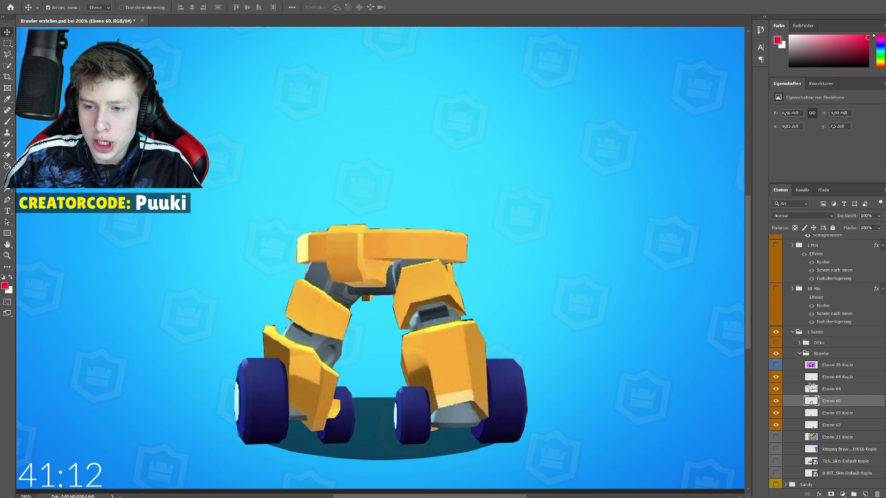
click(822, 379)
shift+click(835, 425)
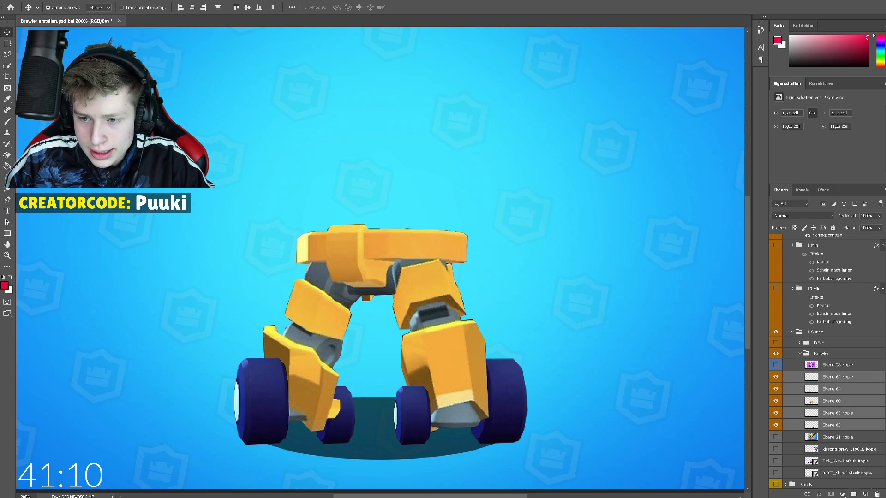
key(ctrl+g)
double_click(823, 376)
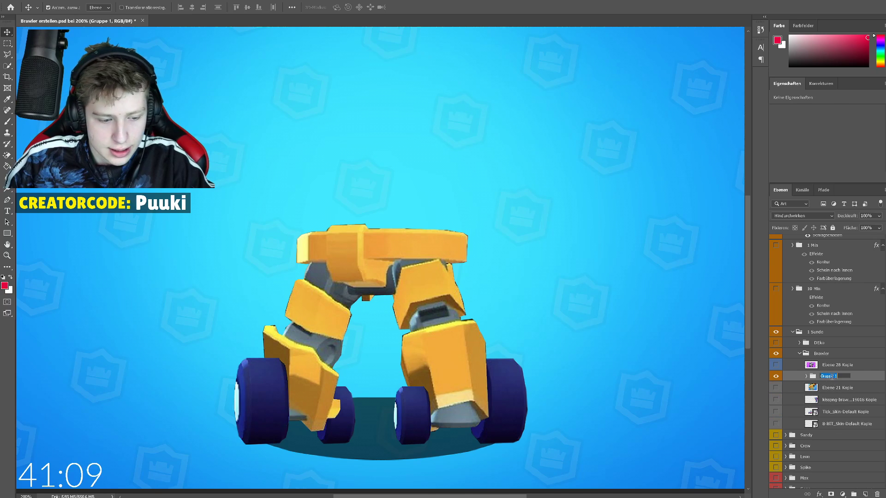
text(Beine)
key(Return)
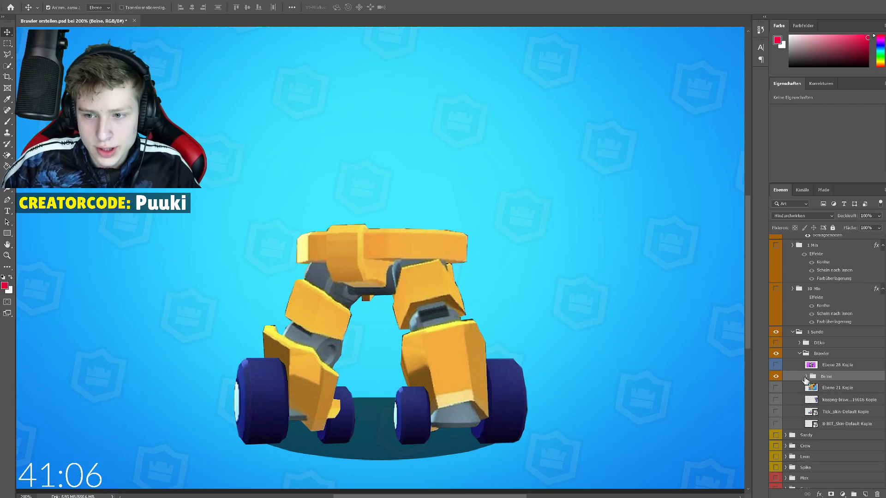
Preview the kart, kisspng and Tick skin layers one after another to look for further parts.
click(779, 367)
click(778, 367)
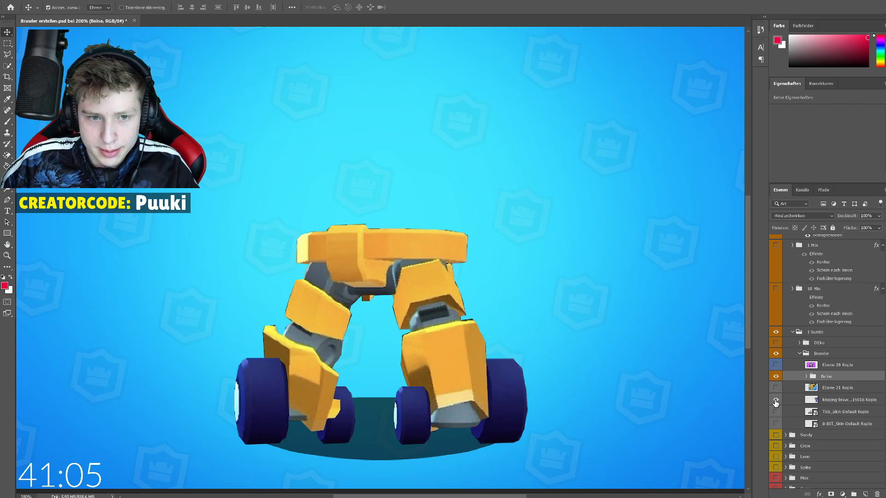
click(775, 400)
click(776, 401)
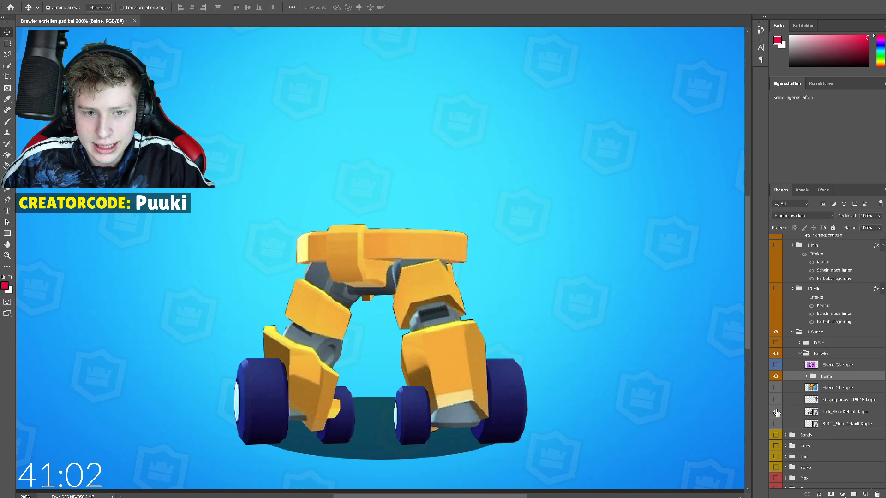
click(776, 412)
click(776, 412)
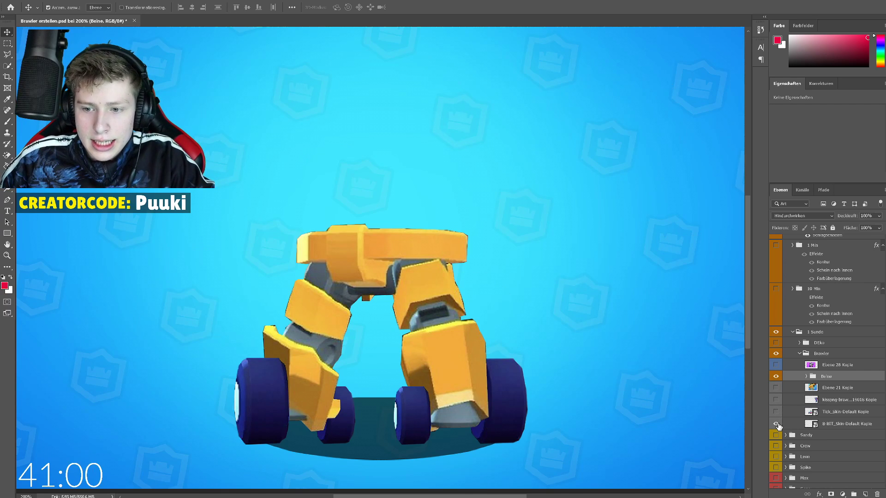
Show the 8-BIT skin layer and move it to the upper left of the canvas, above the legs.
click(776, 423)
click(827, 425)
key(ctrl+t)
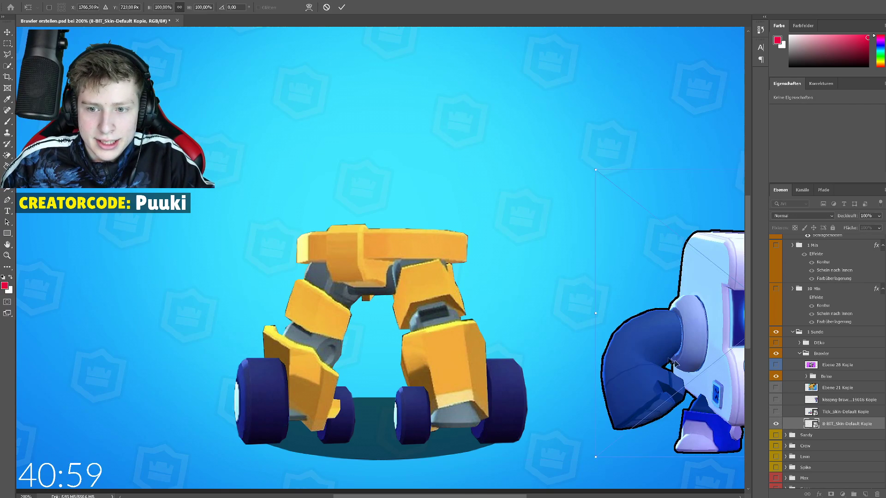
drag(676, 353, 256, 175)
scroll(384, 272, up, 1)
drag(386, 272, 213, 233)
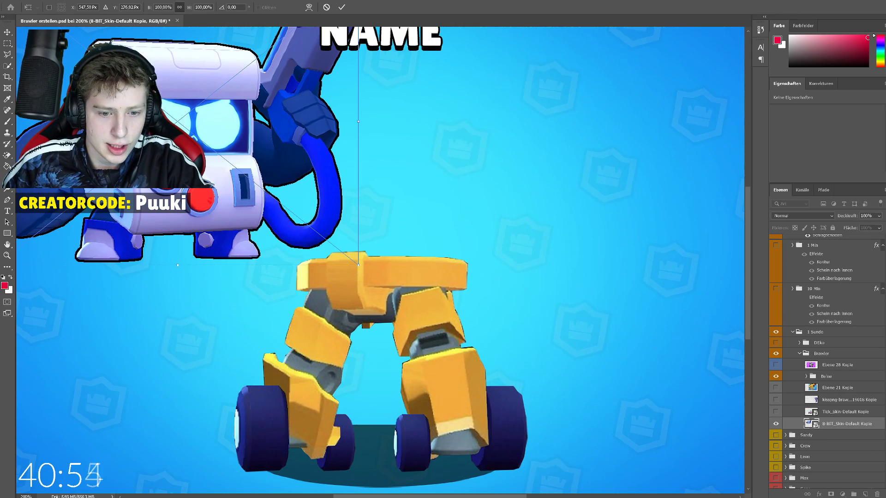
scroll(380, 260, left, 3)
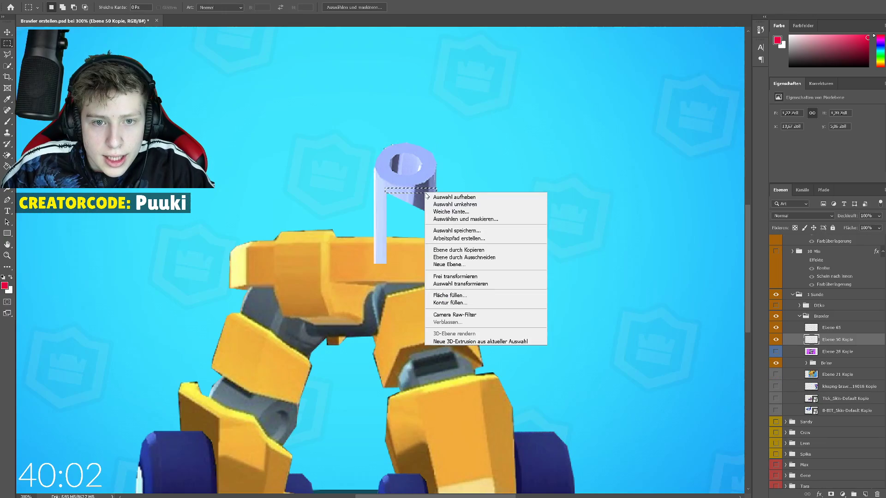
Copy the selected strip of the lilac tube to a new layer and stretch it down to the belt to lengthen the tube.
click(423, 195)
right_click(423, 194)
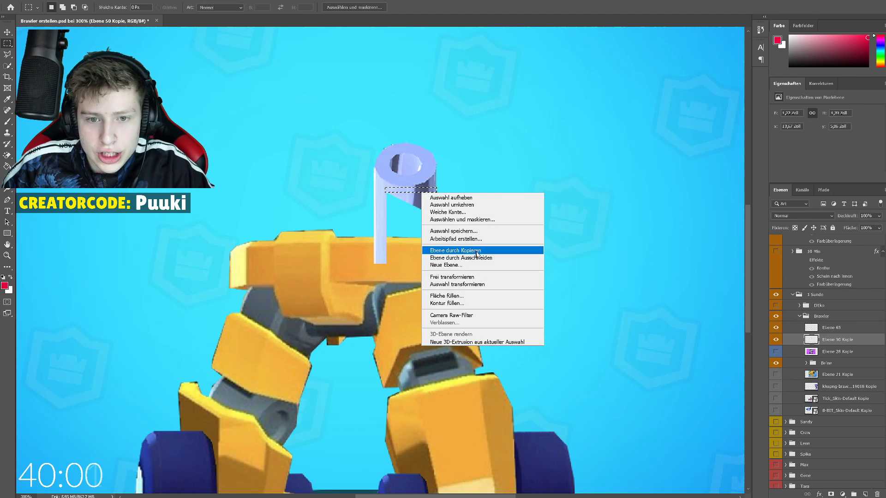
click(476, 254)
key(ctrl+t)
drag(411, 193, 417, 264)
key(Return)
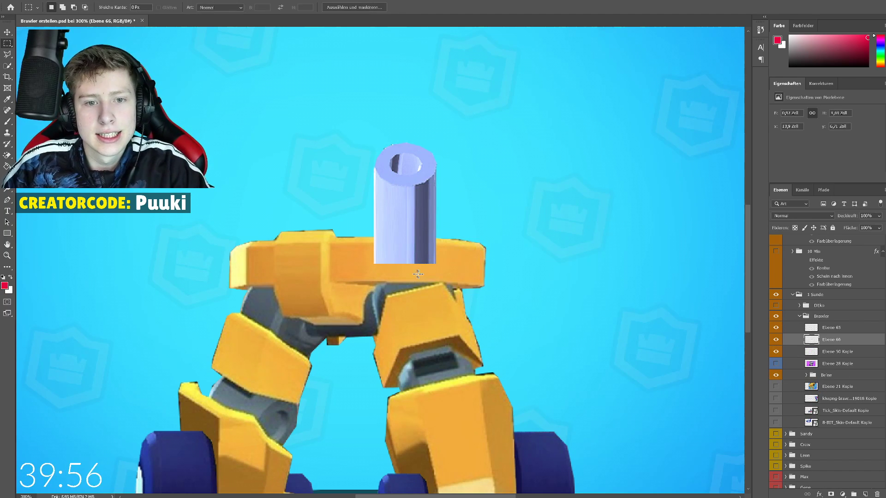
Check the stretched strip by toggling its visibility and merge the tube pieces into a single layer.
click(776, 340)
click(776, 340)
click(828, 349)
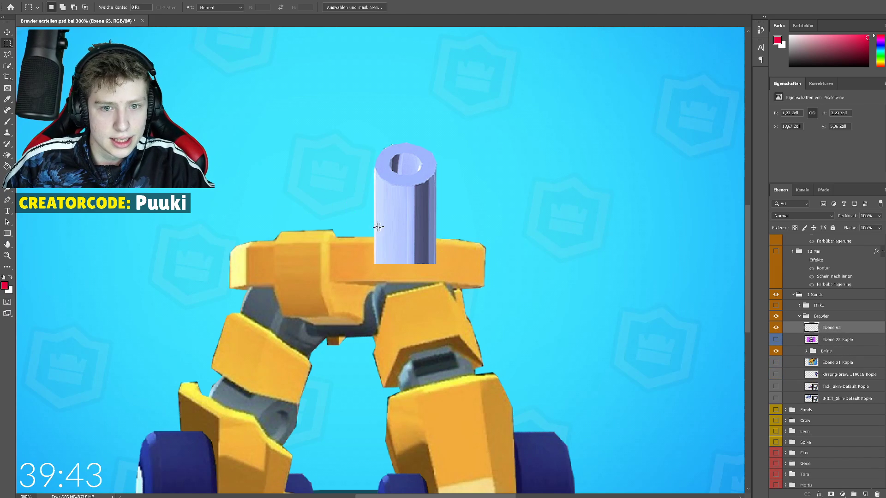
Copy a lower strip of the lilac tube to a new layer and stretch it down to the shadow under the wheels.
drag(348, 218, 465, 256)
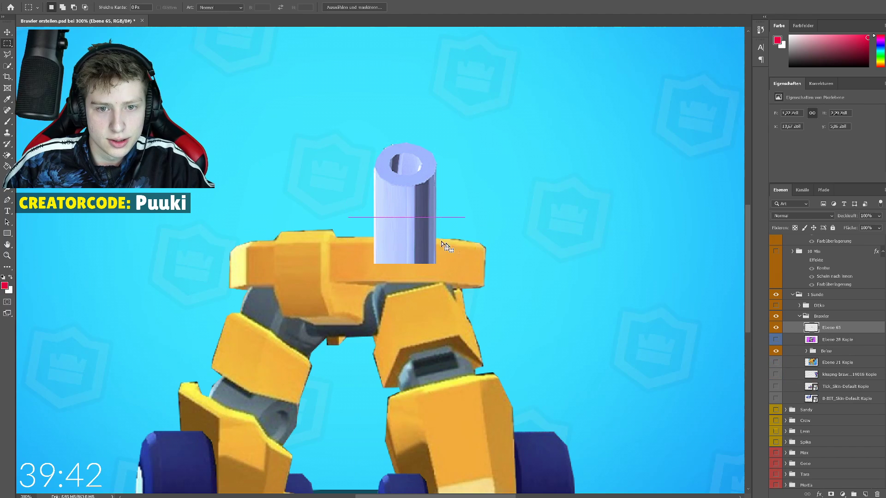
right_click(437, 230)
click(462, 297)
key(ctrl+t)
drag(406, 250, 431, 351)
key(Return)
key(ctrl+minus)
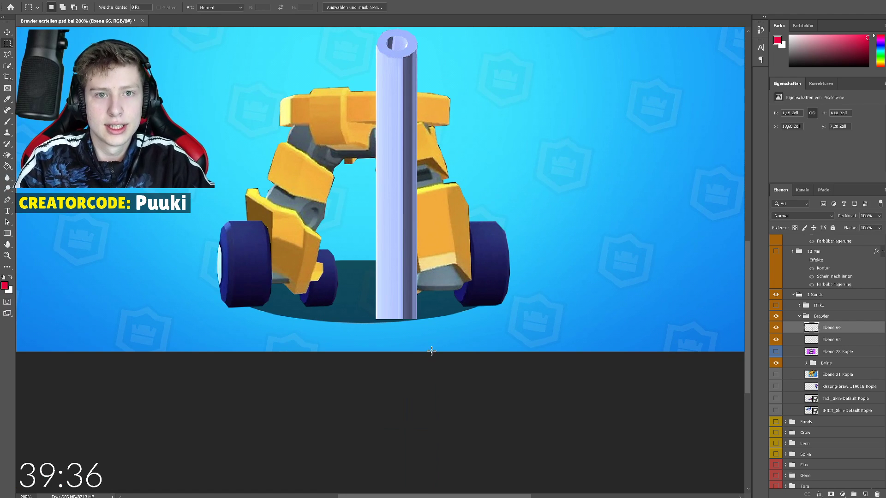
scroll(431, 351, up, 3)
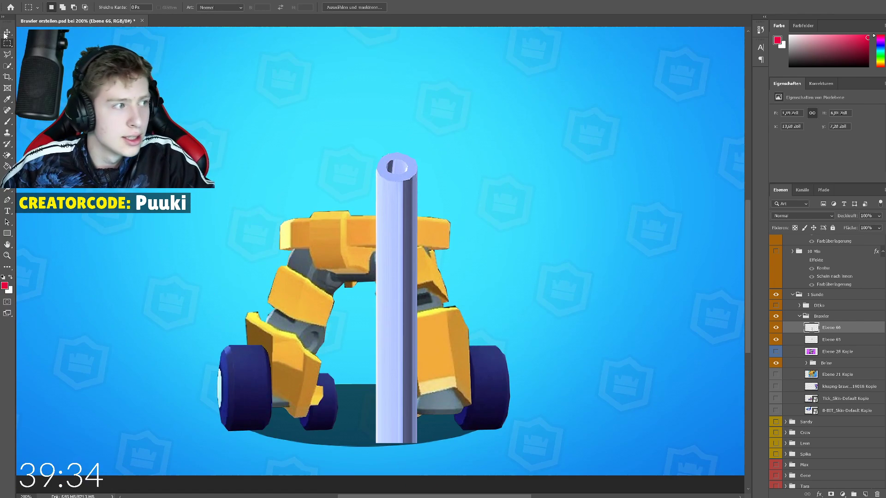
Reposition the two lilac tube layers together so the tube rises upright from behind the orange belt.
click(8, 33)
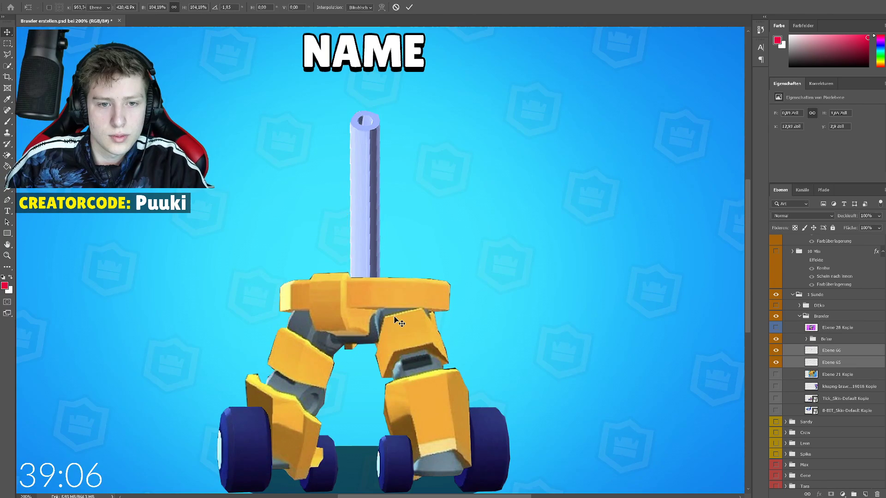
key(ctrl+t)
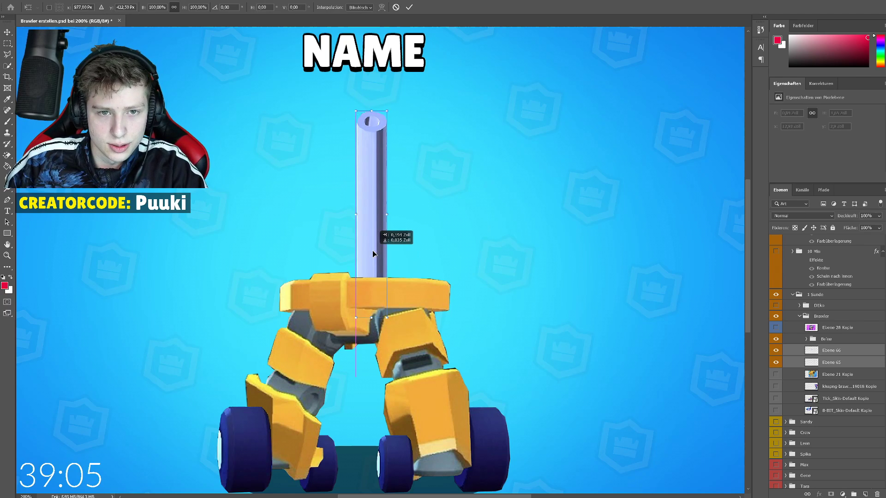
key(Return)
key(Right)
key(Right)
key(Right)
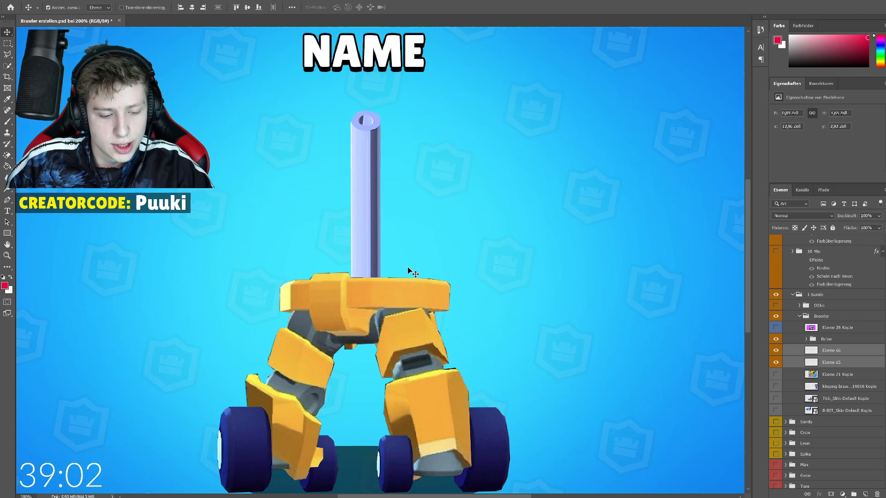
Duplicate the lilac tube, shrink and rotate the copy into a diagonal strut between tube and belt, and lower it in the layer order.
key(ctrl+j)
key(ctrl+t)
drag(381, 108, 360, 232)
drag(384, 251, 372, 239)
drag(361, 287, 393, 274)
key(Return)
drag(832, 363, 831, 377)
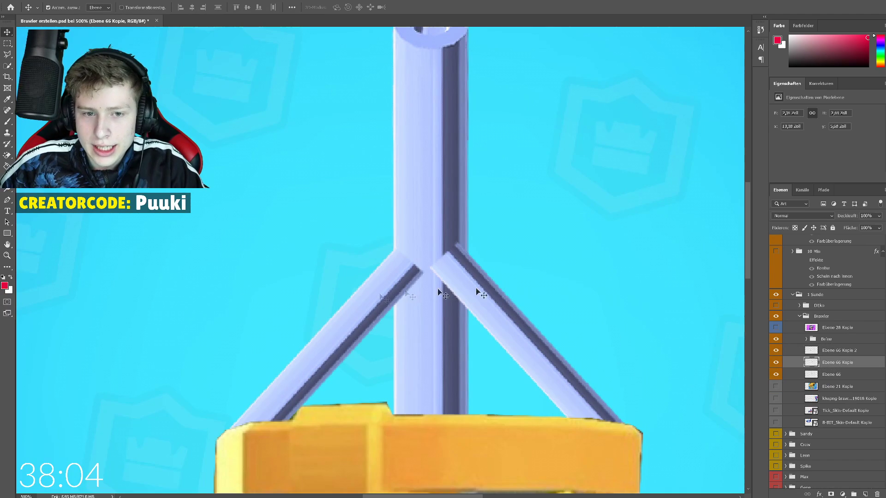
Expand and show the Deko group to look over its parts for the brawler.
click(799, 306)
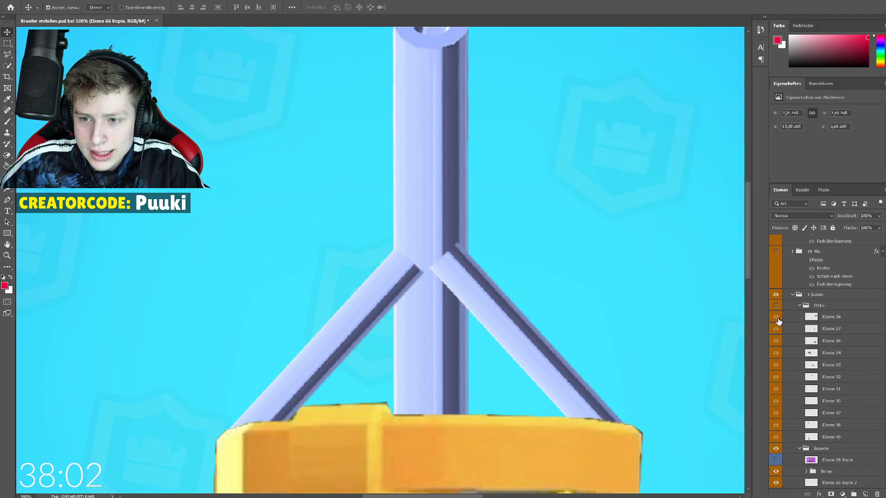
click(776, 306)
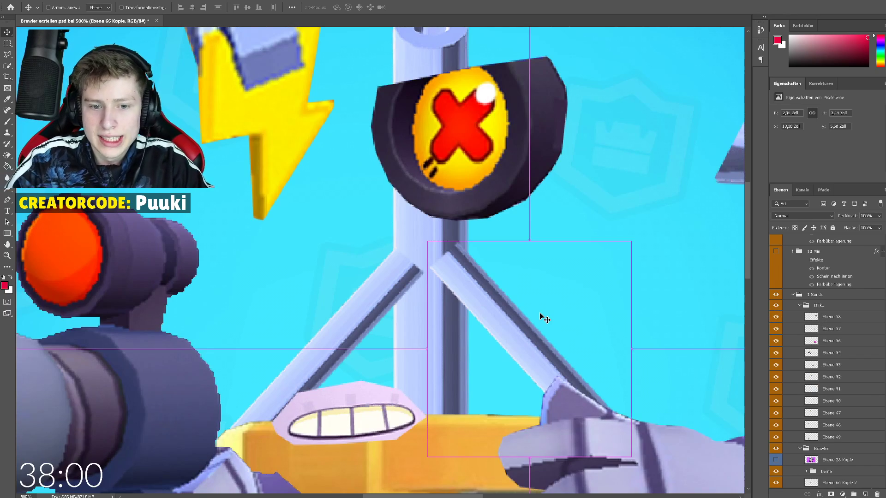
key(ctrl+minus)
key(ctrl+minus)
key(ctrl+minus)
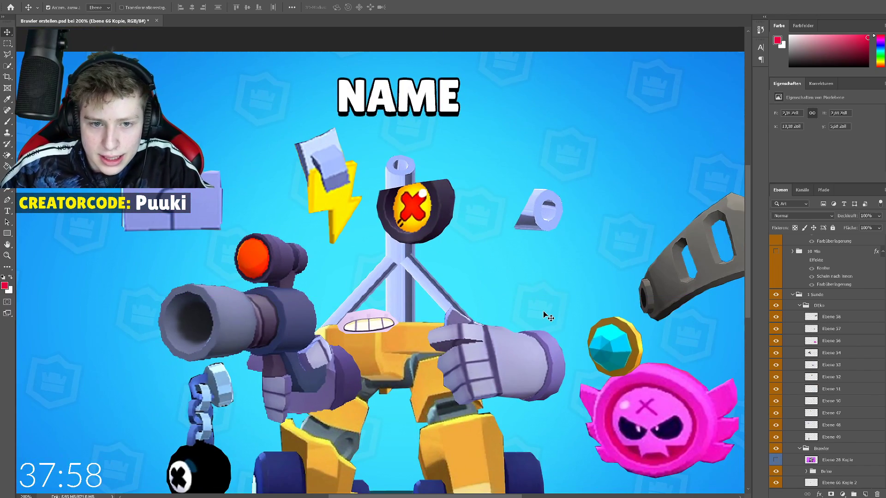
scroll(623, 320, down, 1)
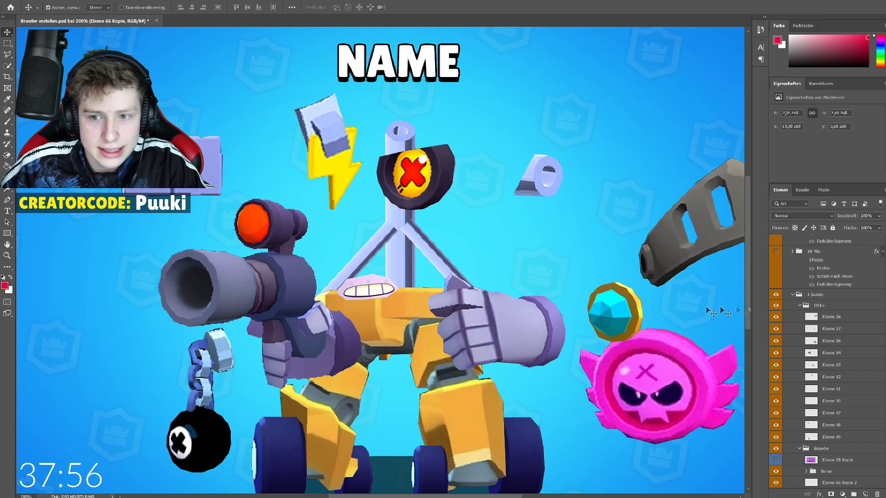
Move the lilac plate layer Ebene 48 from the Deko group into the Brawler group, and collapse and hide Deko.
click(777, 322)
click(776, 322)
click(776, 425)
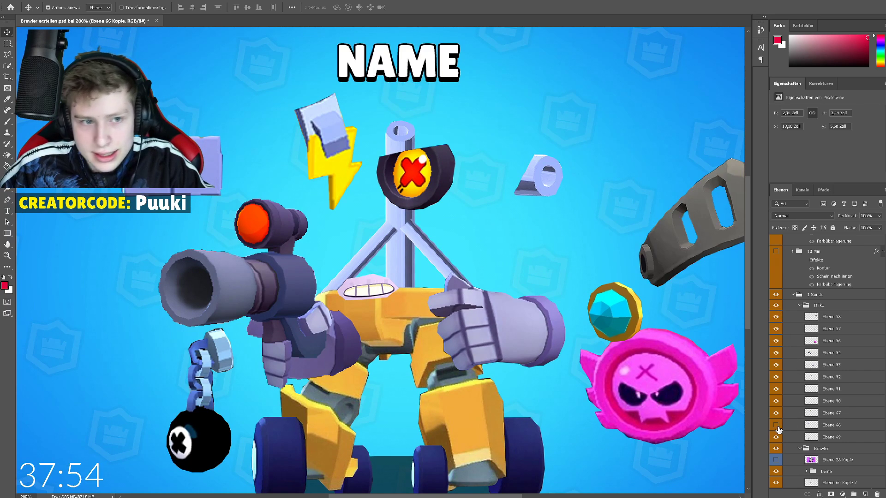
click(823, 429)
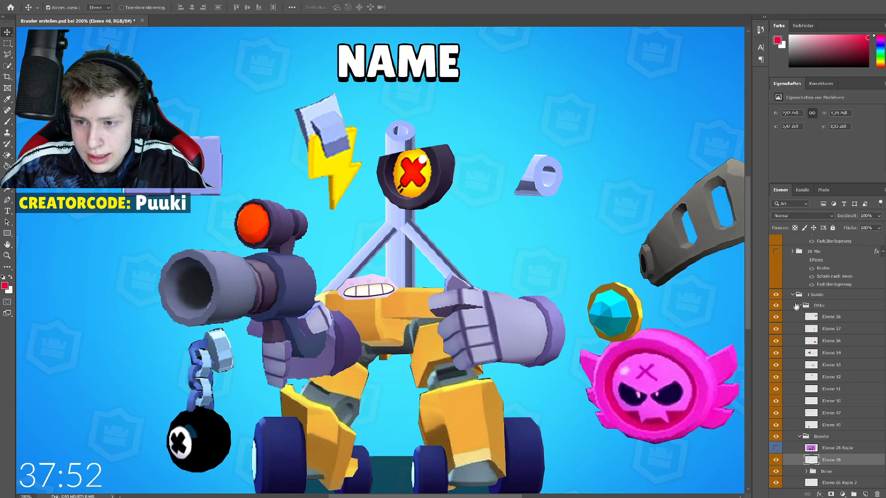
click(798, 305)
click(776, 305)
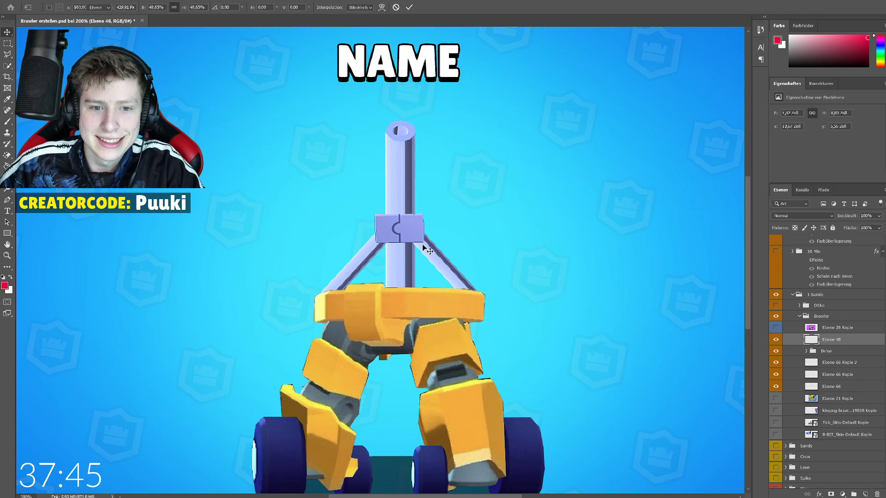
Move the grey helmet visor, layer Ebene 58, above the tube and rotate it to form the top of the head.
key(ctrl+minus)
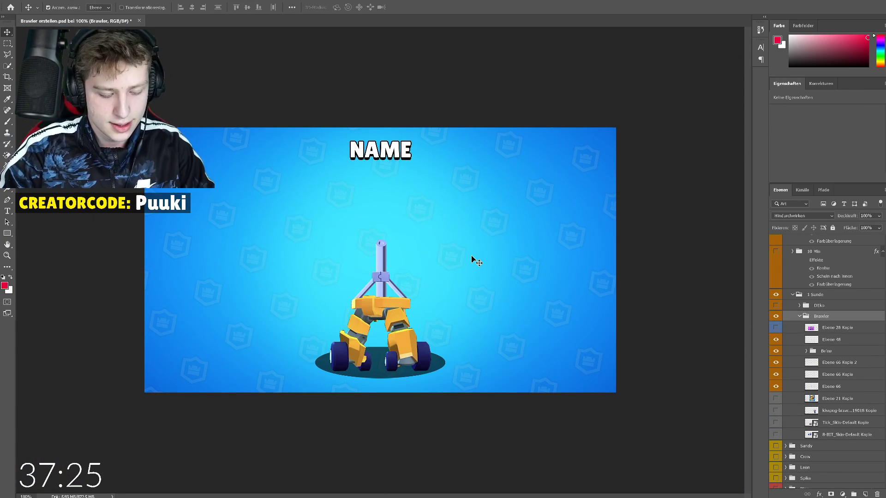
key(ctrl+plus)
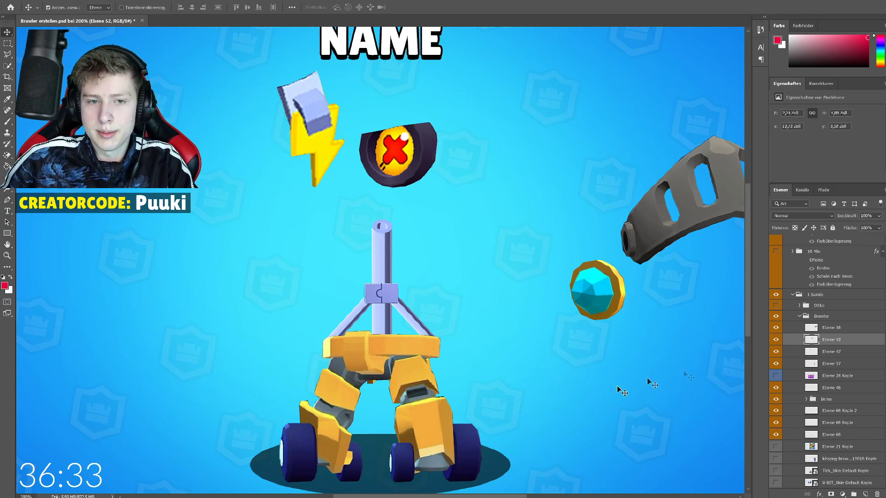
click(832, 328)
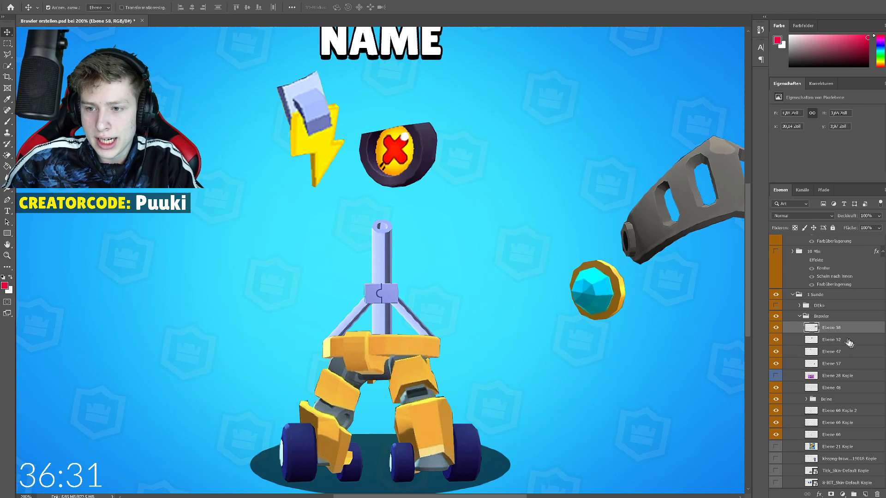
key(ctrl+t)
drag(662, 217, 339, 152)
drag(470, 207, 427, 174)
drag(387, 138, 417, 210)
key(Return)
Mirror the dark eye piece, layer Ebene 52, horizontally, shrink it to about 91%, and fit it under the visor's front edge.
click(843, 344)
key(ctrl+t)
right_click(415, 203)
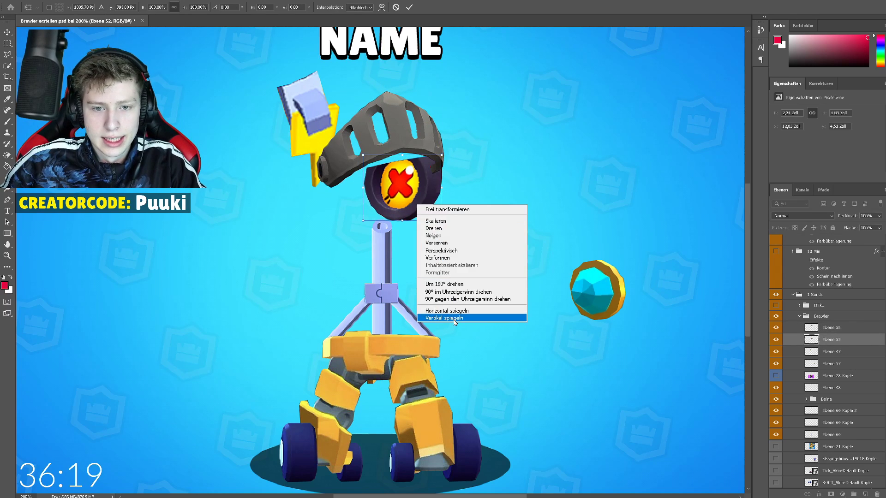
click(452, 310)
drag(451, 194, 432, 194)
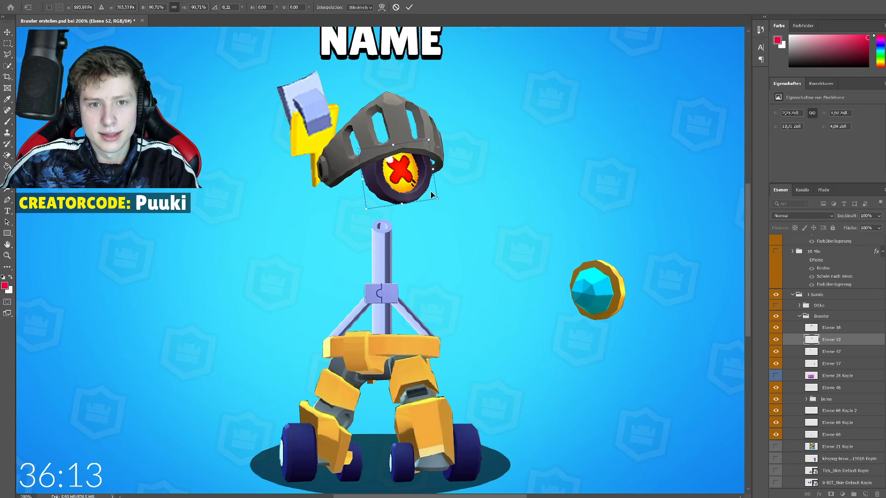
key(Return)
key(Down)
key(Up)
key(Right)
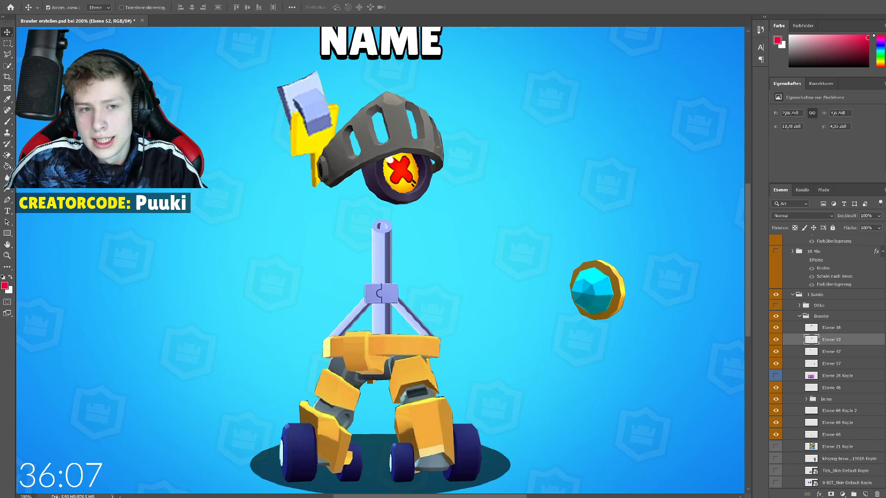
Shrink the turquoise gem, layer Ebene 57, and place it at the narrow end of the helmet visor.
click(823, 327)
key(ctrl+t)
key(Return)
click(838, 368)
key(ctrl+t)
drag(582, 292, 320, 192)
drag(370, 220, 354, 201)
key(Return)
Bring the gem layer to the front of the Brawler group, scale it to about 63%, and align it on the visor's end.
drag(830, 365, 829, 329)
key(ctrl+t)
mouse_move(339, 198)
mouse_down()
mouse_move(317, 177)
mouse_move(321, 166)
mouse_move(336, 184)
mouse_up()
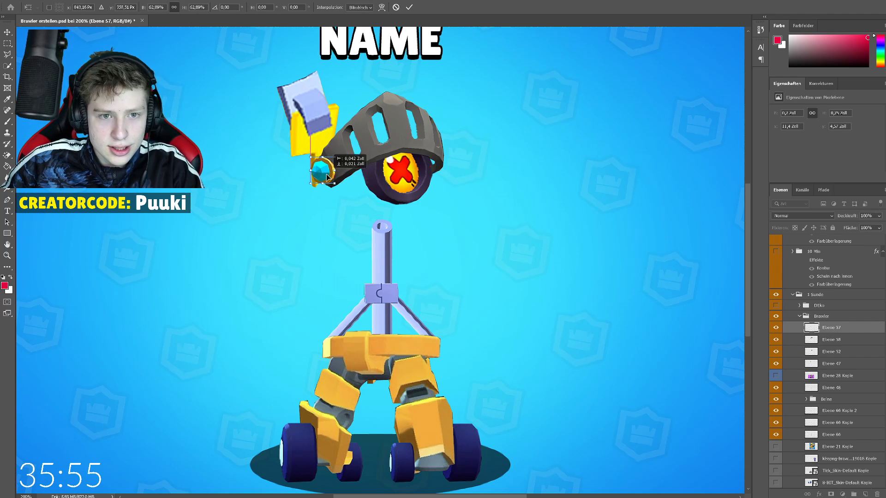
key(Return)
Scale the lightning bolt, layer Ebene 47, to about 50%, flip and rotate it, and place it beside the left strut.
click(831, 363)
key(ctrl+t)
drag(402, 253, 390, 383)
right_click(382, 376)
click(414, 480)
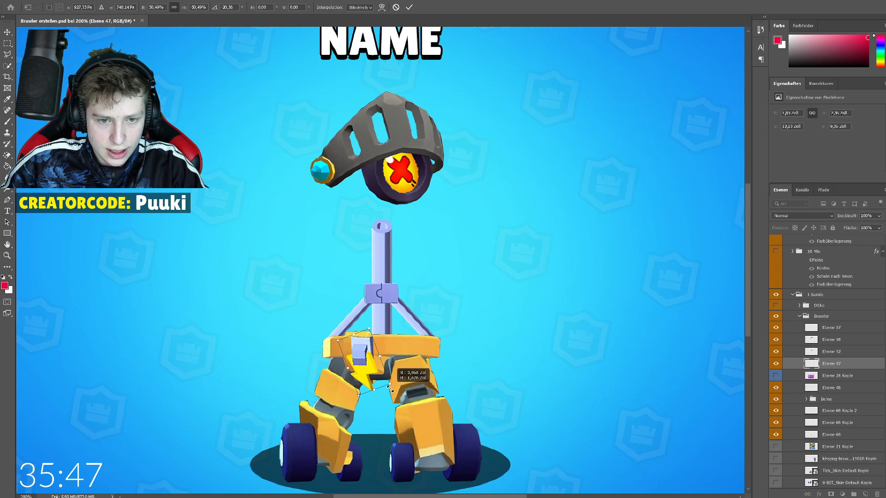
right_click(377, 377)
click(410, 490)
drag(378, 361, 370, 311)
key(Return)
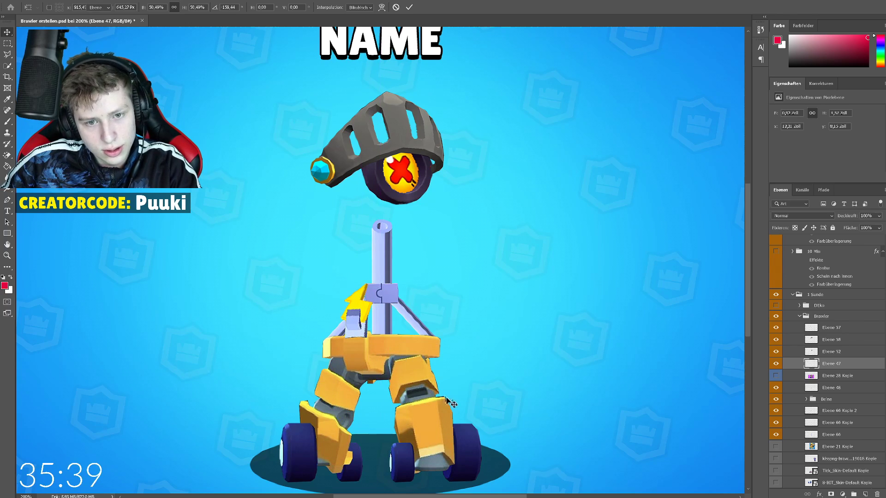
Nudge the lightning bolt left and down against the left strut.
key(Left)
key(Left)
key(Down)
key(Left)
key(Down)
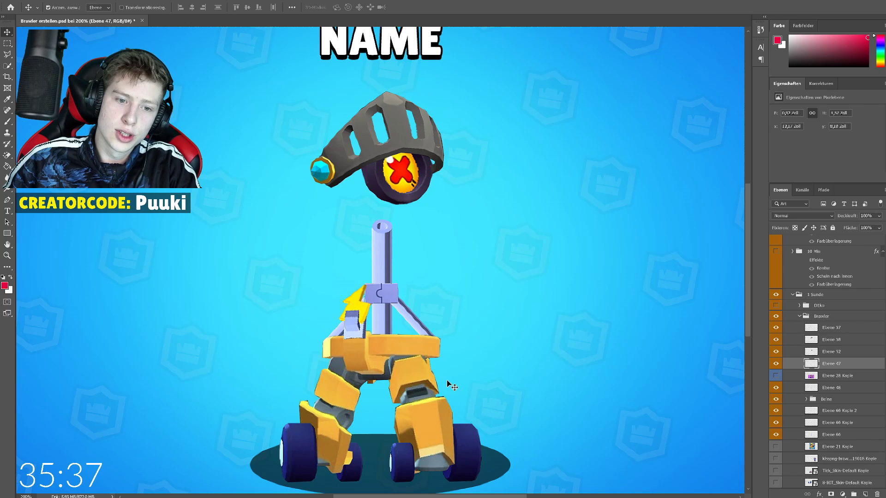
key(Left)
key(Down)
key(shift+Down)
key(Up)
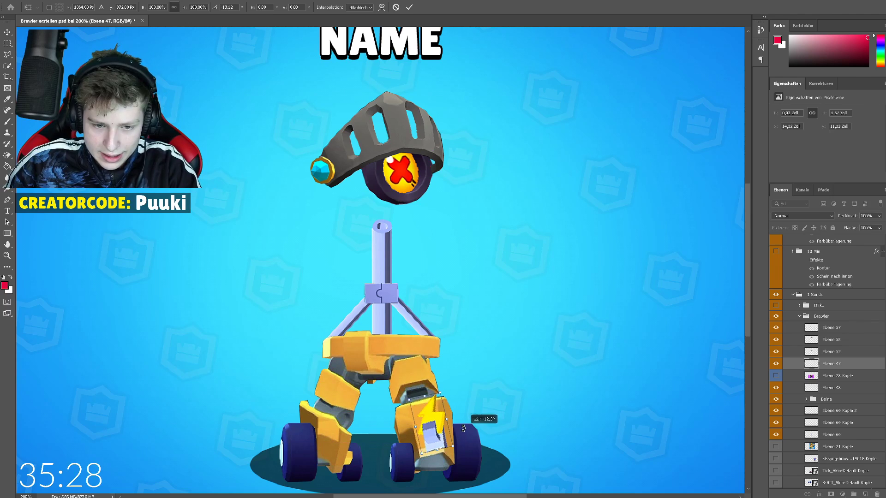
Place the tilted lightning bolt on the right leg's lower orange armour and fine-tune its position.
drag(434, 436, 435, 438)
key(Return)
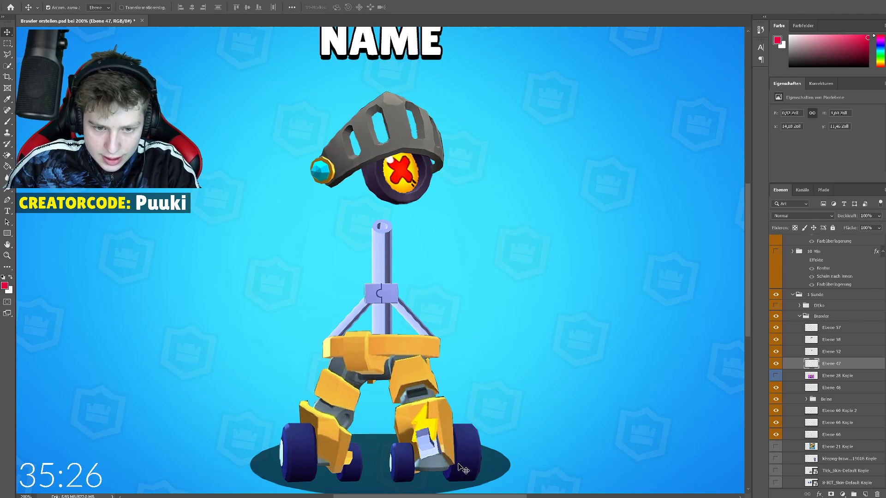
key(Down)
key(Down)
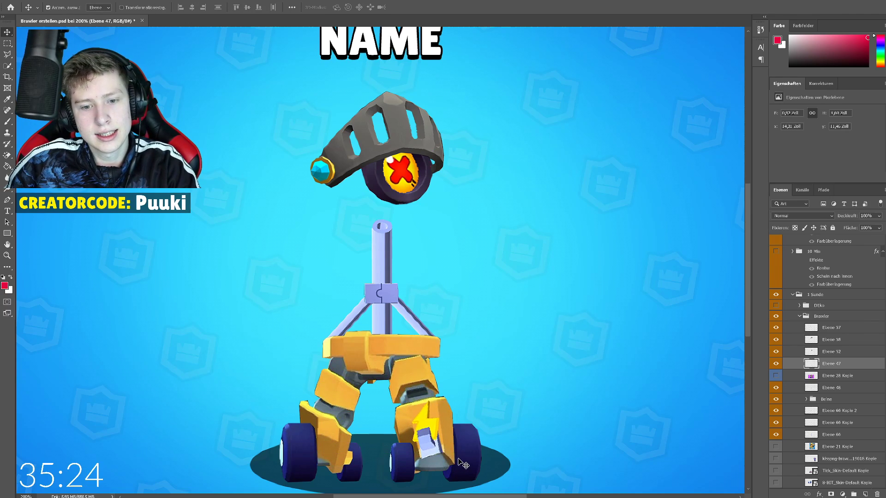
Duplicate the right leg's lightning bolt and mirror the copy for the left leg.
key(ctrl+alt+t)
right_click(434, 438)
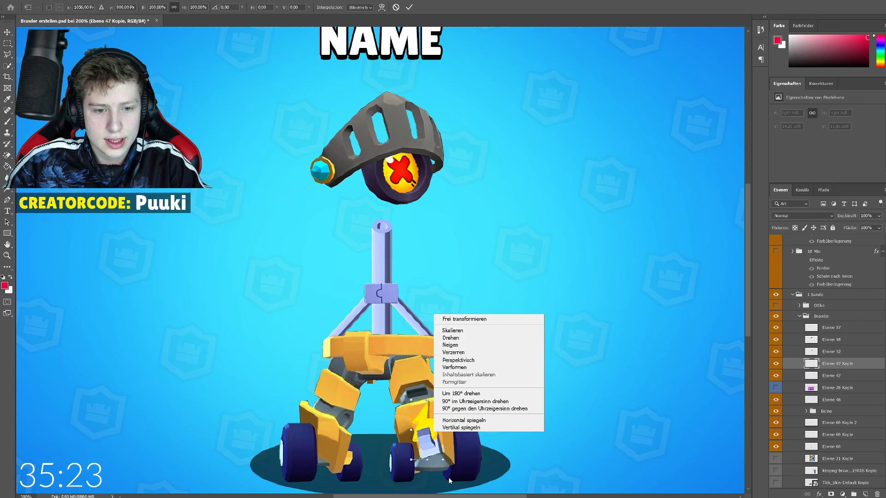
click(456, 428)
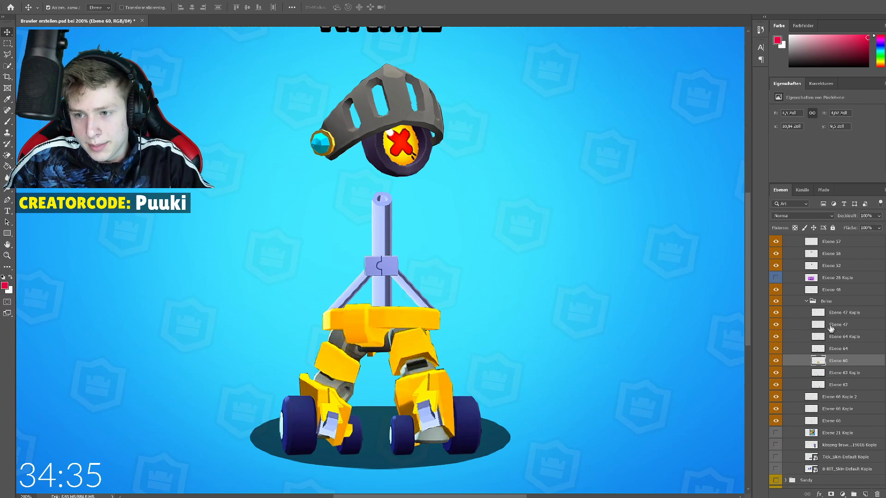
Duplicate the lightning bolt layer Ebene 47 and move the new copy to the top of the Brawler group.
click(832, 316)
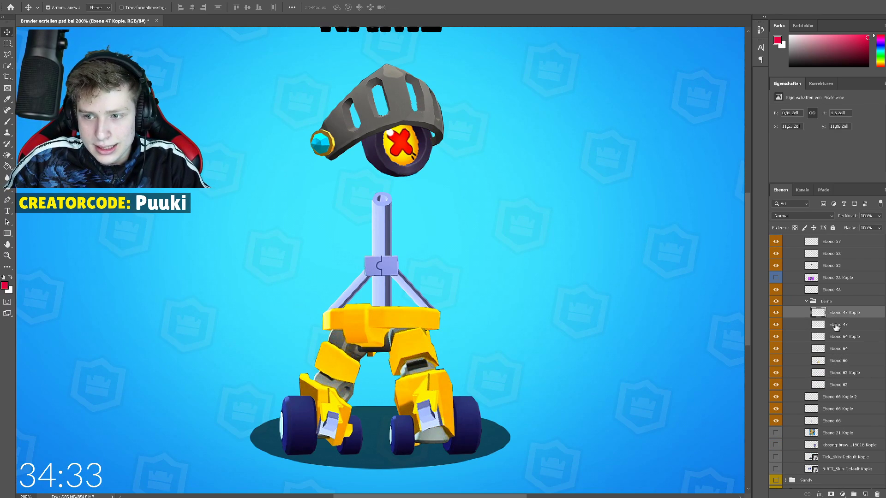
click(772, 314)
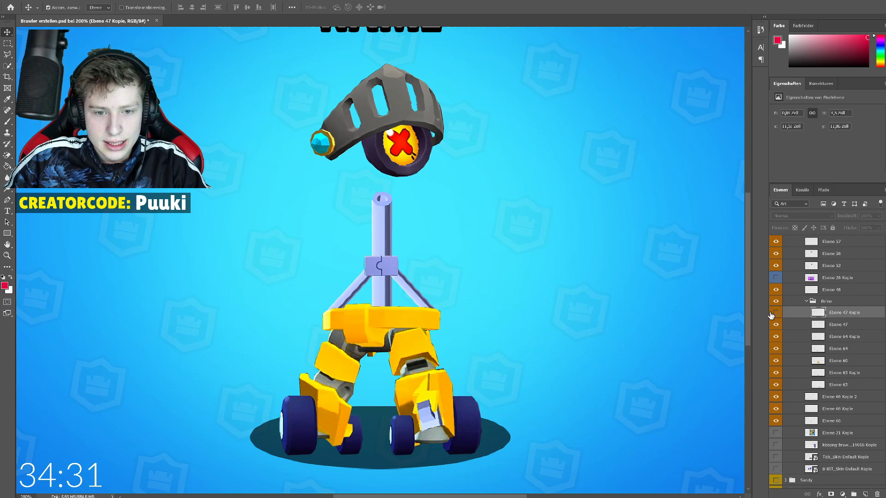
click(773, 314)
scroll(620, 358, up, 3)
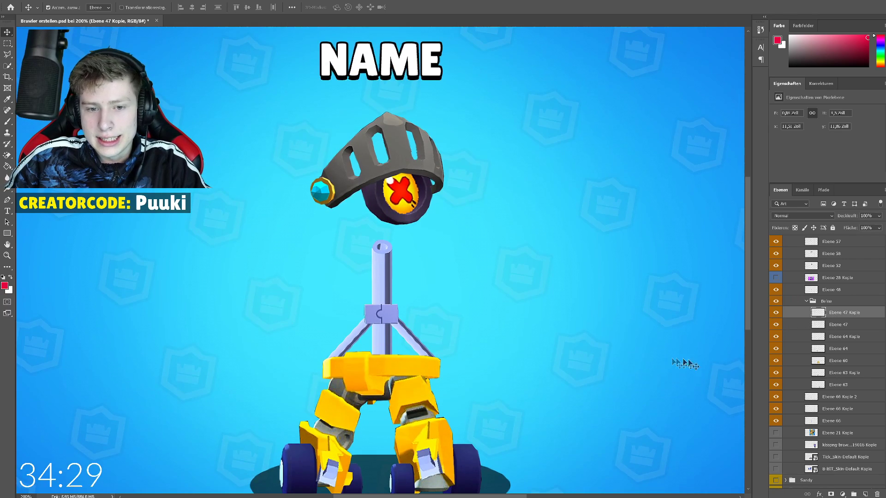
click(846, 325)
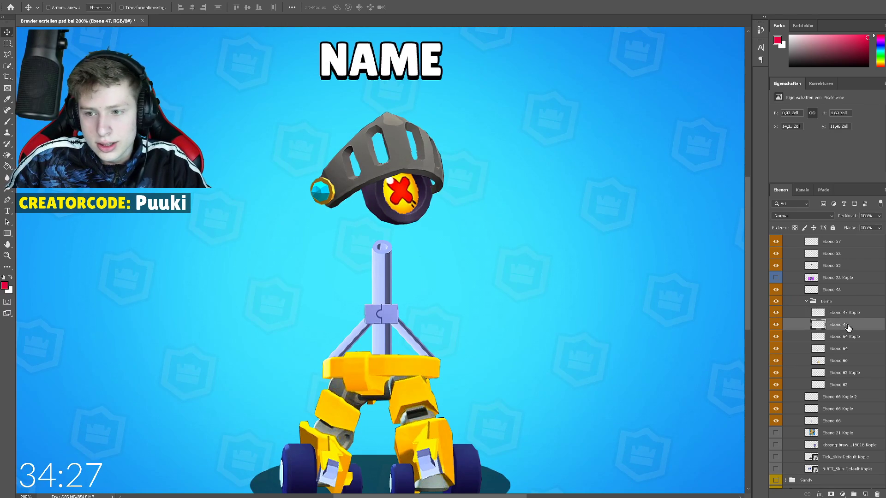
key(ctrl+j)
drag(854, 327, 831, 290)
Move the lightning bolt copy onto the left strut above the hips, rotate it by about 13° and nudge it upward.
key(ctrl+t)
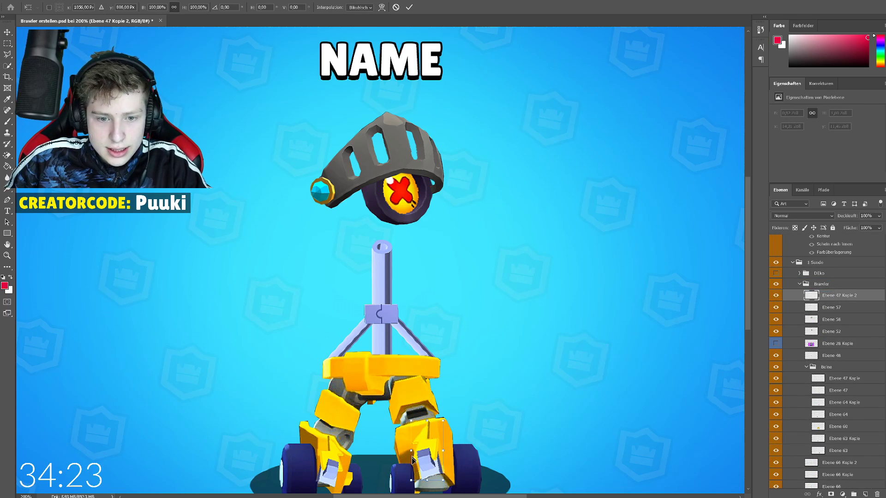
drag(418, 442, 342, 343)
drag(391, 367, 388, 385)
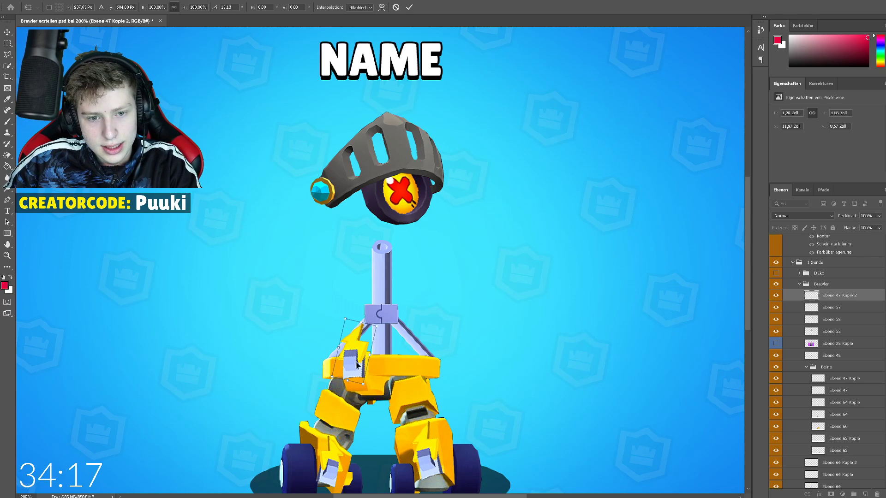
key(Return)
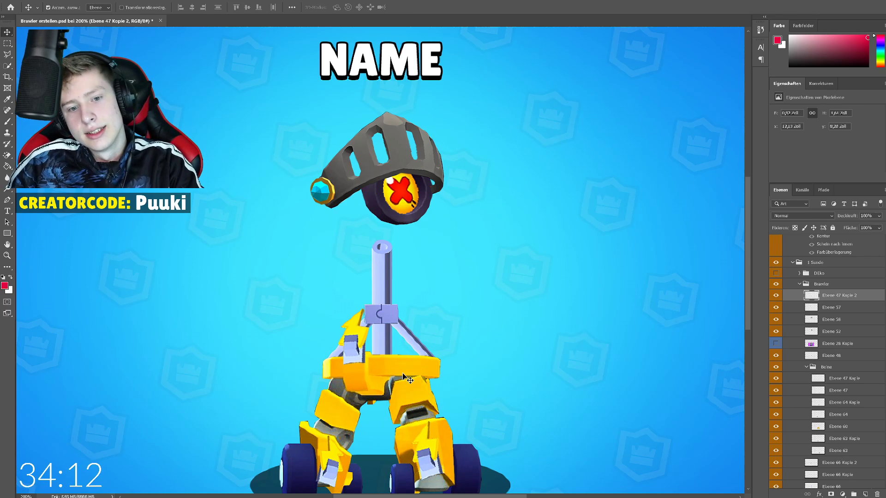
key(Up)
key(Up)
key(Up)
key(Up)
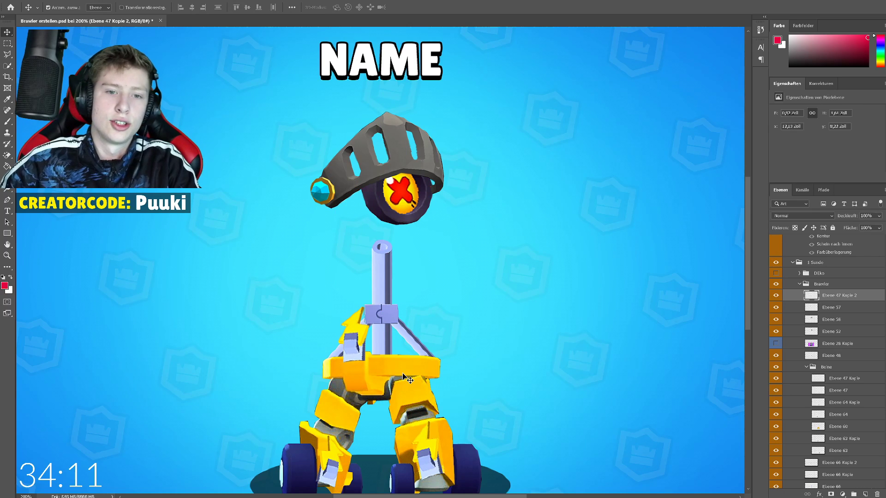
scroll(407, 364, down, 2)
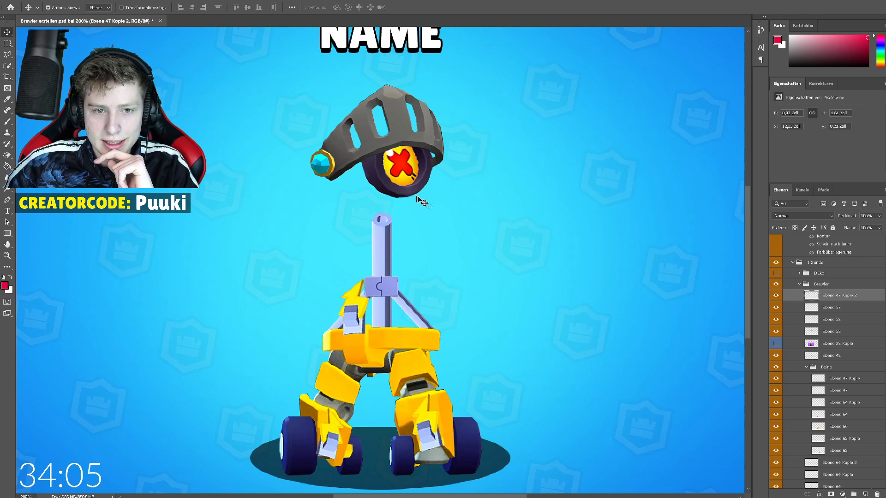
Rotate the tube copy Ebene 66 Kopie 3 across the central tube as the start of an arm.
scroll(808, 355, up, 1)
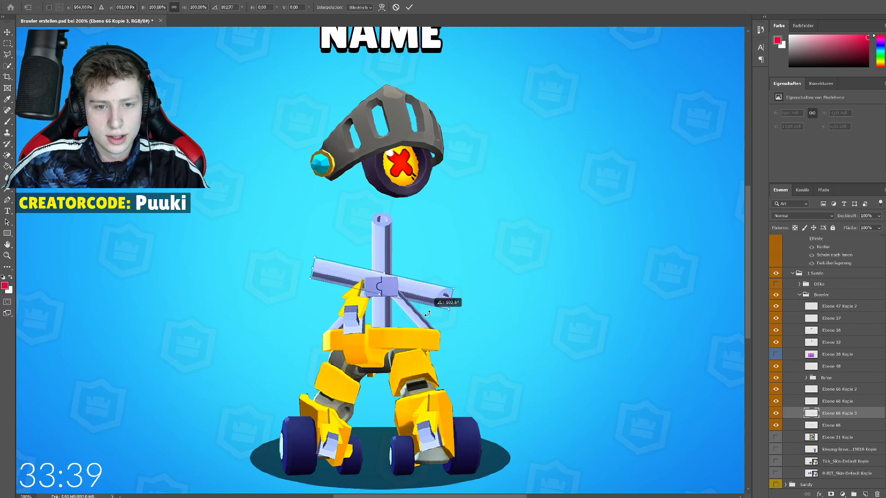
drag(461, 293, 496, 253)
click(397, 7)
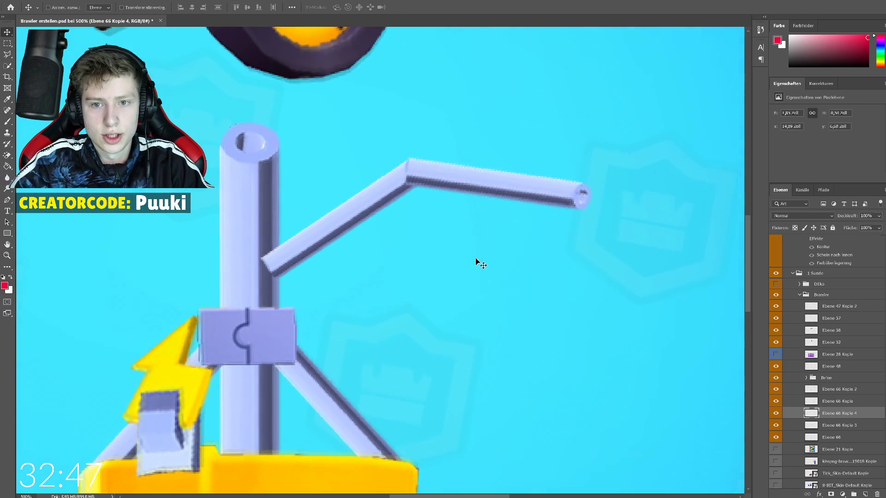
Adjust the outer tube segment of the right arm so that it joins the inner segment at the elbow.
scroll(561, 360, up, 4)
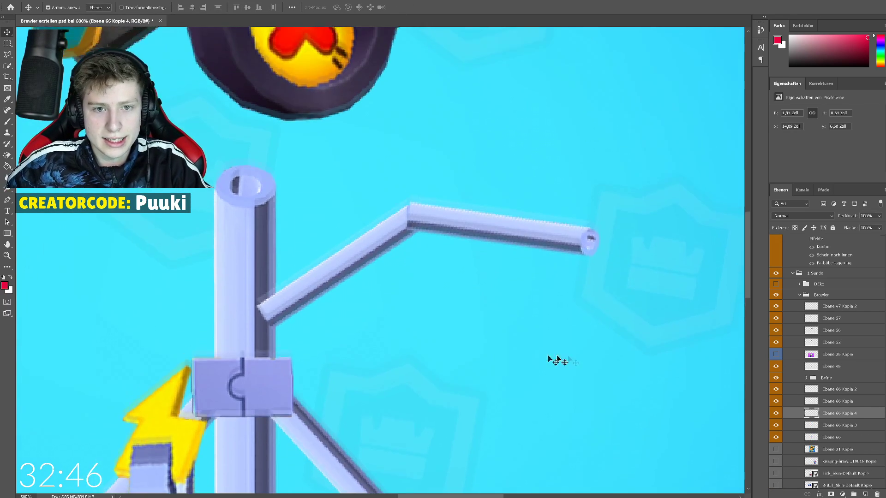
key(ctrl+plus)
key(ctrl+t)
drag(503, 236, 454, 270)
key(Return)
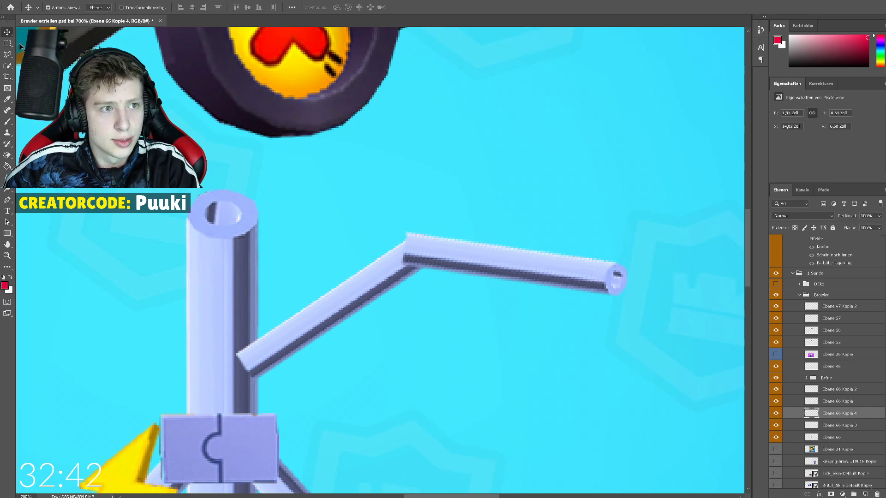
click(8, 54)
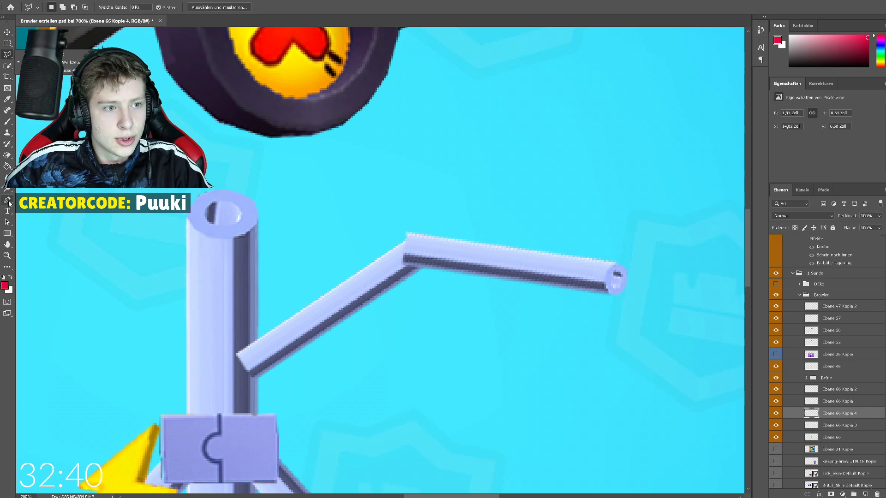
key(p)
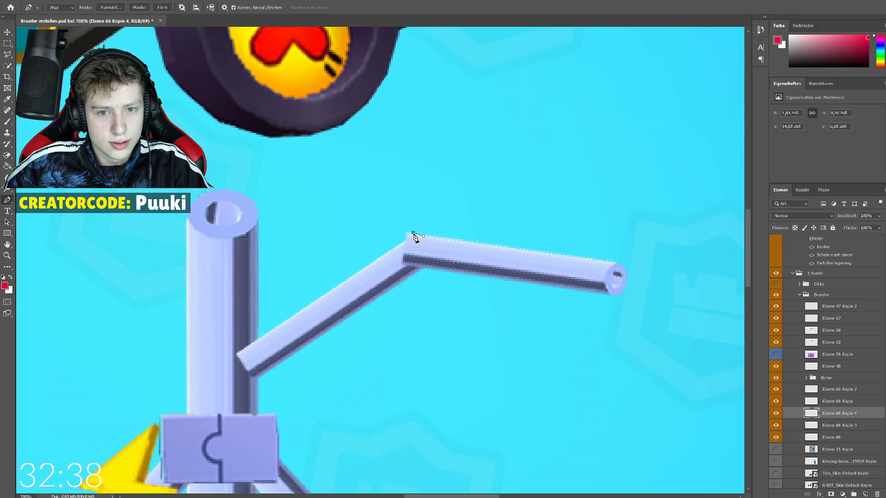
key(ctrl+z)
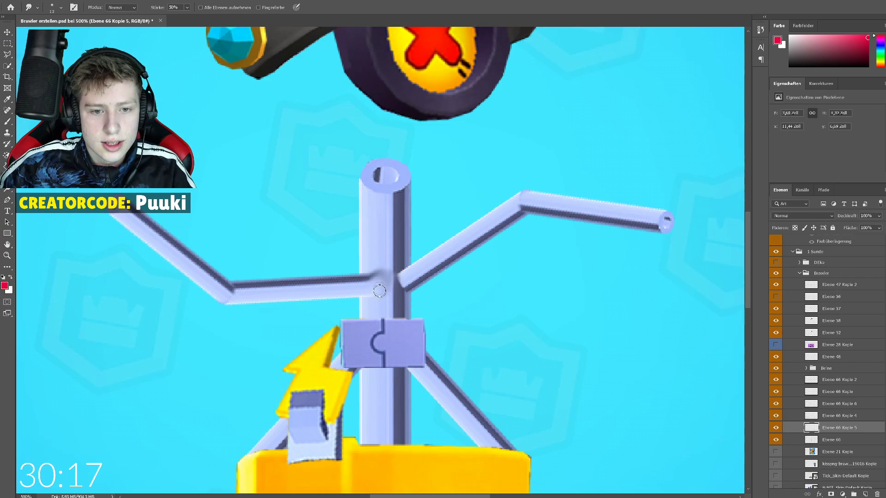
Smudge the joint where both arms meet the central tube at 50% strength to blend the pieces together.
mouse_move(388, 286)
mouse_down()
mouse_move(398, 280)
mouse_move(403, 290)
mouse_move(376, 277)
mouse_move(403, 287)
mouse_move(388, 301)
mouse_up()
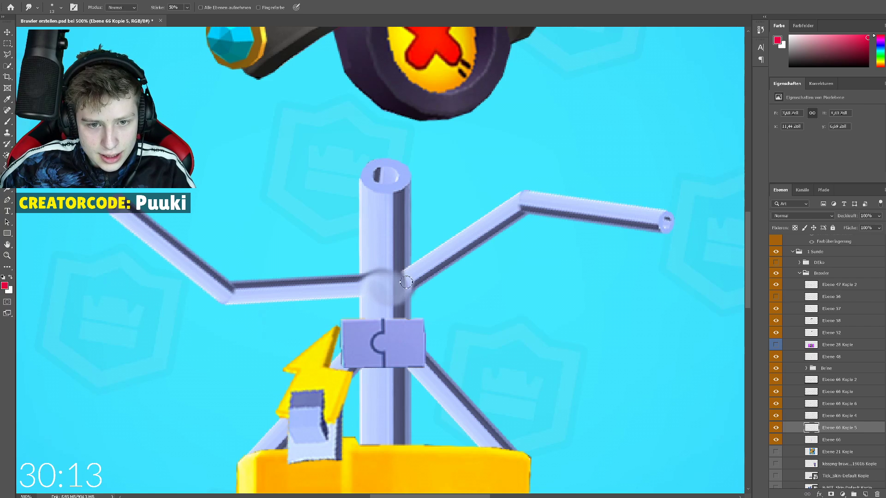
mouse_move(398, 270)
mouse_down()
mouse_move(405, 288)
mouse_move(368, 270)
mouse_up()
drag(401, 294, 400, 309)
mouse_move(375, 282)
mouse_down()
mouse_move(356, 284)
mouse_move(373, 272)
mouse_move(354, 280)
mouse_move(375, 248)
mouse_move(368, 272)
mouse_move(375, 245)
mouse_move(360, 302)
mouse_up()
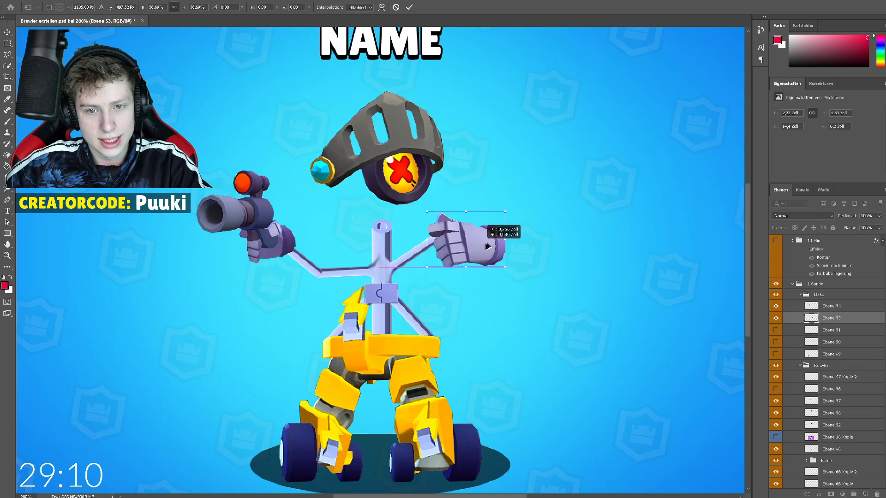
Move the purple fist to the end of the right arm and apply the transformation.
mouse_move(495, 313)
mouse_down()
mouse_move(495, 228)
mouse_move(480, 240)
mouse_move(487, 248)
mouse_up()
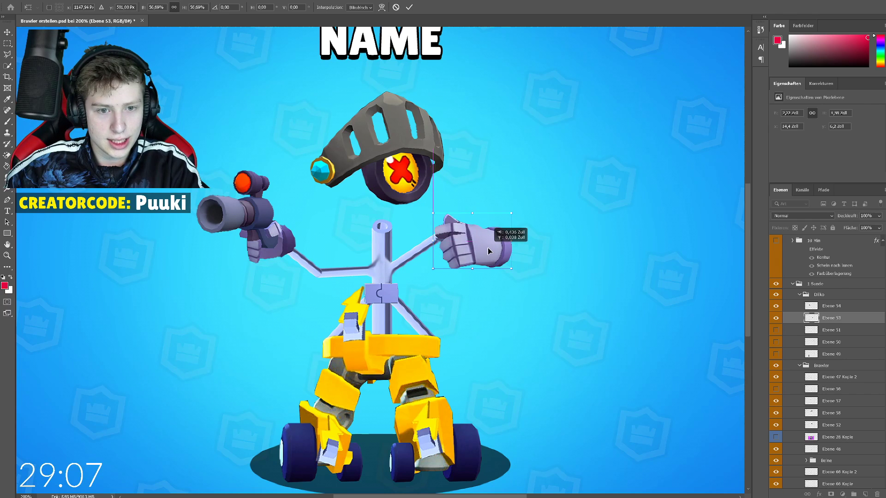
key(Return)
key(ctrl+minus)
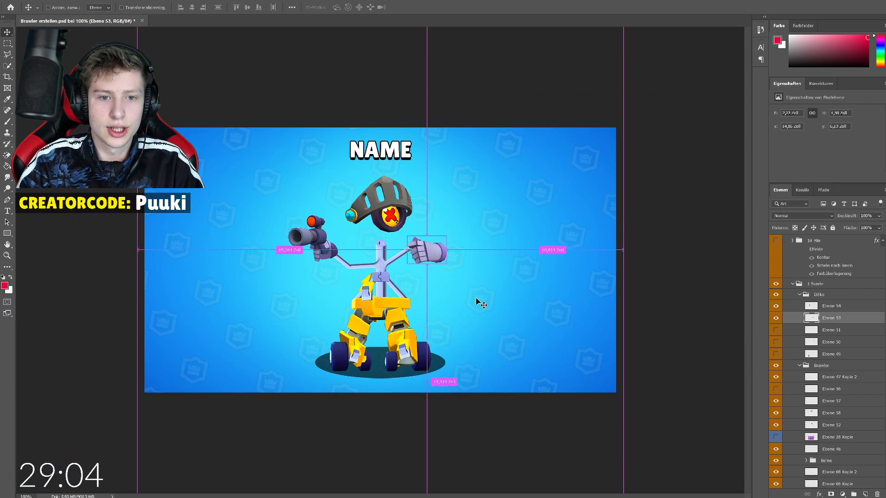
key(ctrl+plus)
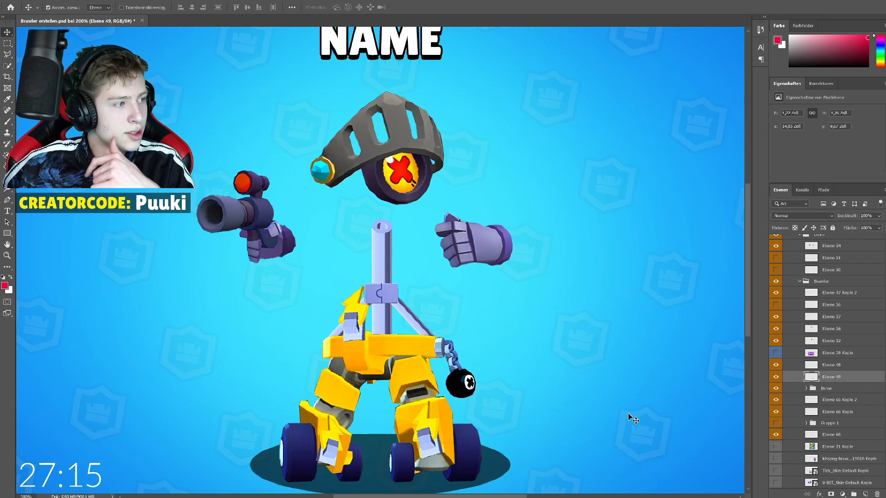
Delete the hidden layer Ebene 56 from the Brawler group and toggle the visibility of Ebene 47 Kopie 2 off and on.
scroll(505, 288, up, 1)
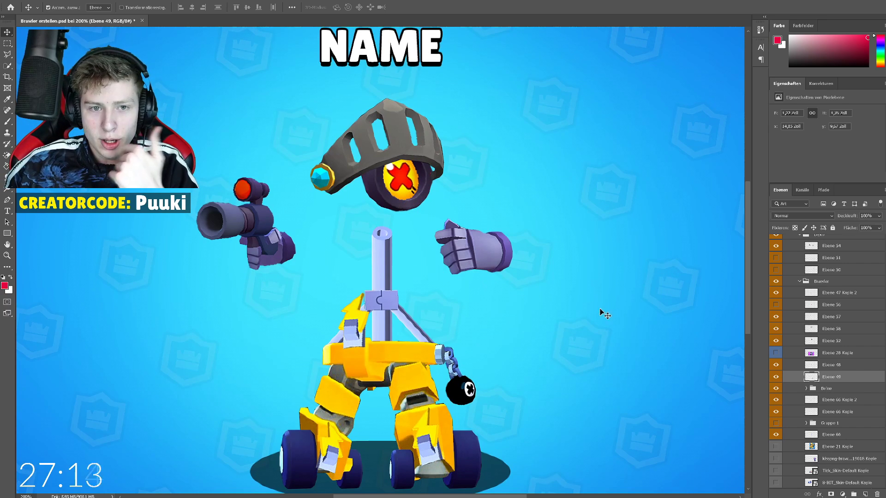
scroll(779, 353, up, 1)
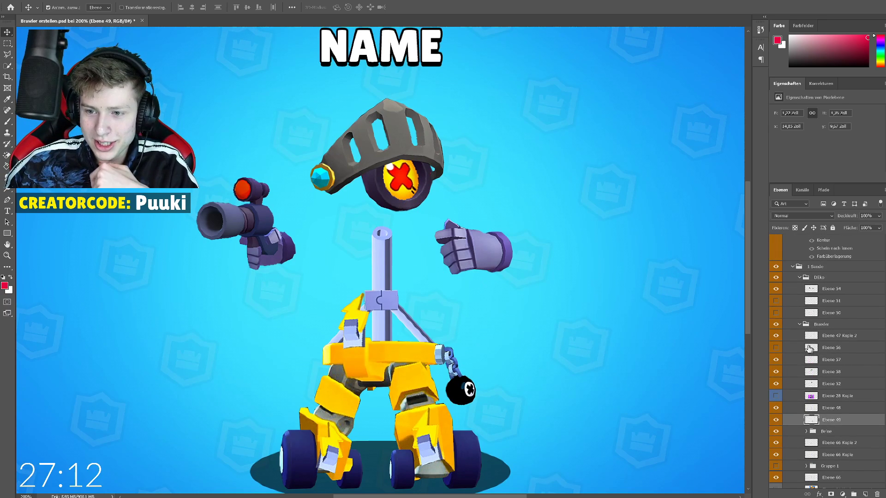
click(776, 349)
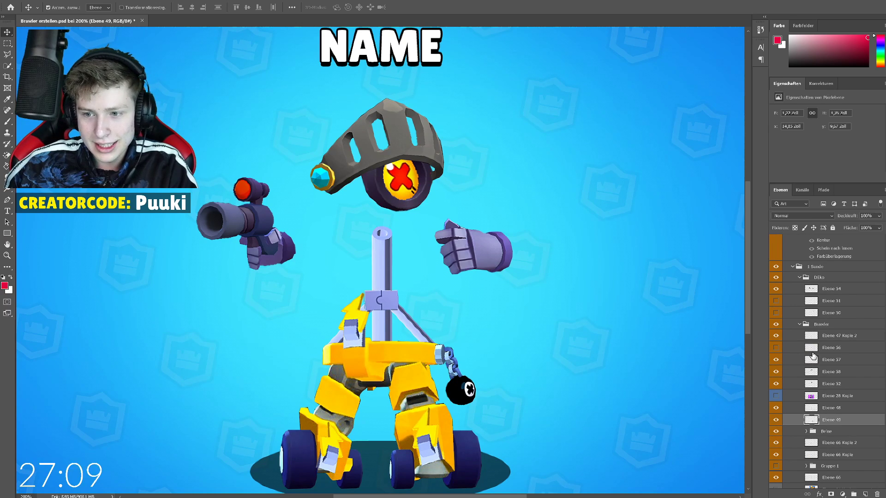
click(820, 354)
key(Delete)
click(776, 336)
click(776, 336)
scroll(808, 329, up, 1)
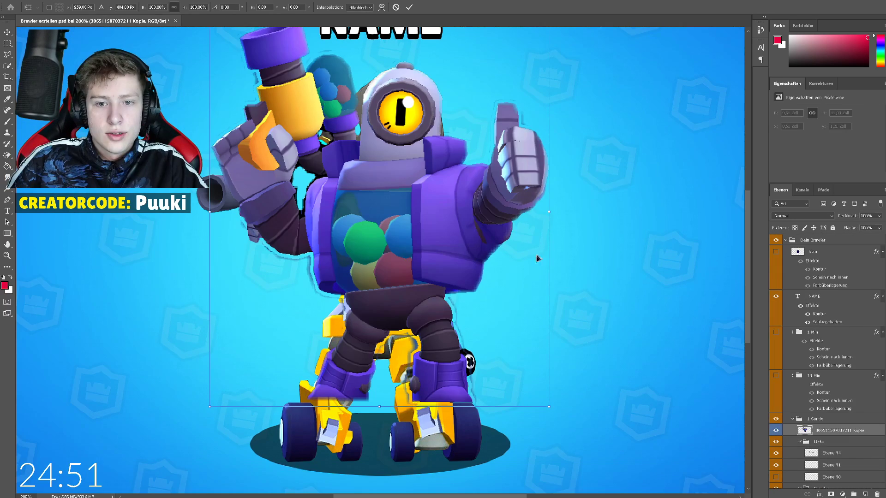
Enlarge the purple gumball robot image and reposition it over the brawler.
drag(549, 213, 737, 180)
drag(530, 248, 421, 210)
key(Return)
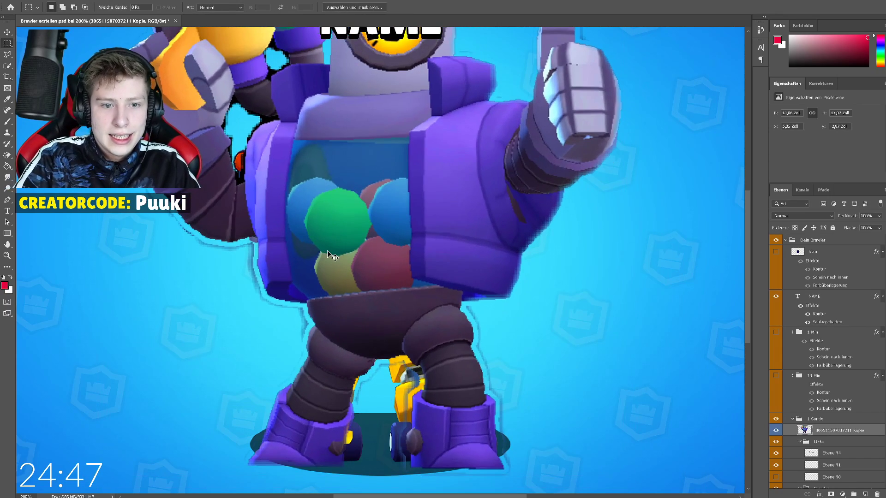
Outline the purple robot's dark waist piece with the Polygonal Lasso, starting at its upper left corner.
key(ctrl+plus)
scroll(352, 245, down, 1)
click(7, 55)
drag(21, 58, 25, 55)
click(7, 54)
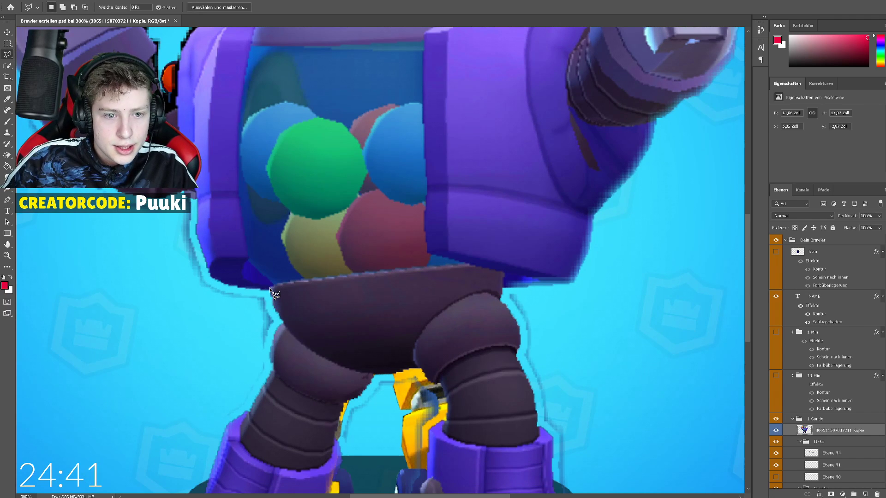
click(270, 289)
mouse_move(296, 339)
mouse_down()
mouse_move(339, 369)
mouse_move(365, 374)
mouse_move(436, 366)
mouse_move(487, 336)
mouse_up()
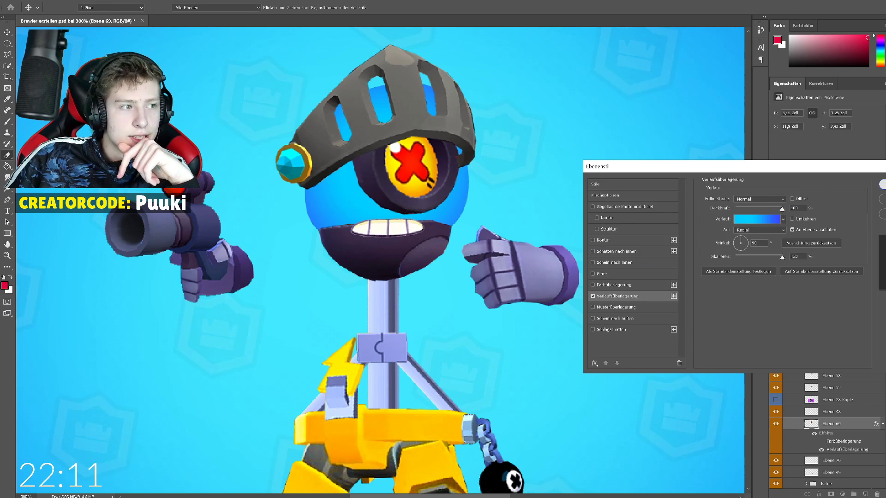
Apply the blue radial gradient overlay at 150% scale to the head sphere and reduce the layer's opacity to 45%.
key(Return)
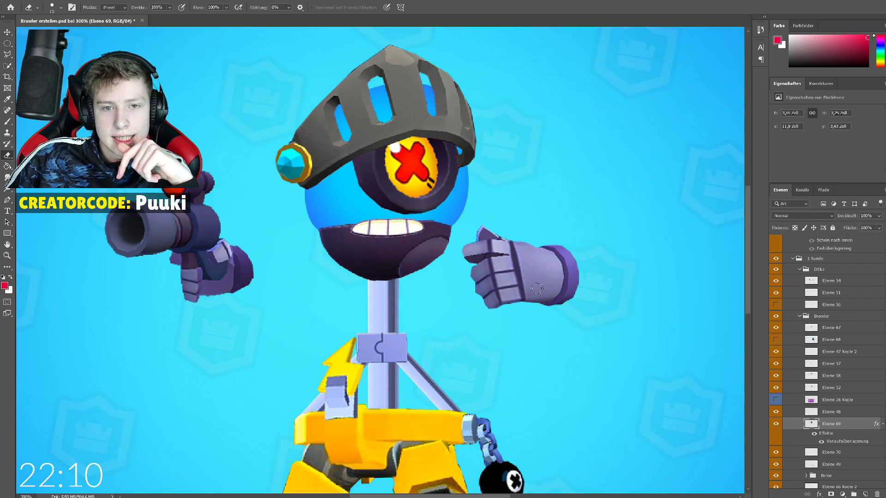
scroll(825, 406, down, 1)
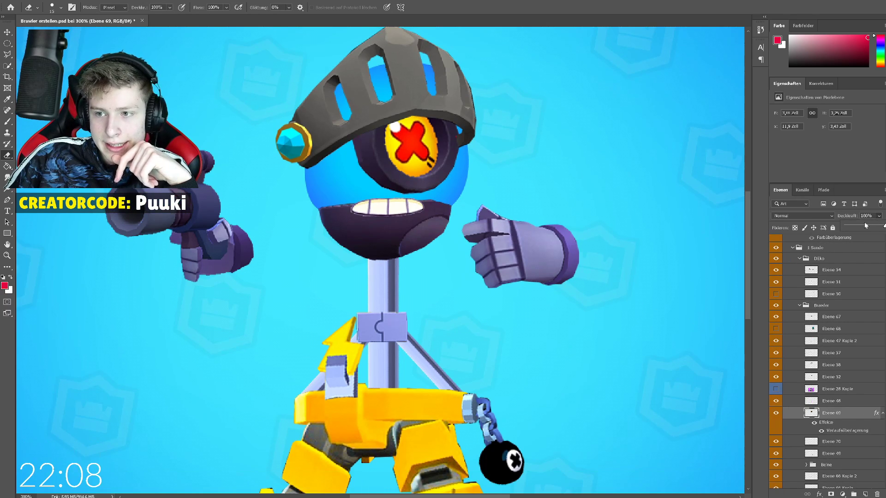
mouse_move(861, 227)
mouse_down()
mouse_move(884, 226)
mouse_move(852, 237)
mouse_move(870, 239)
mouse_up()
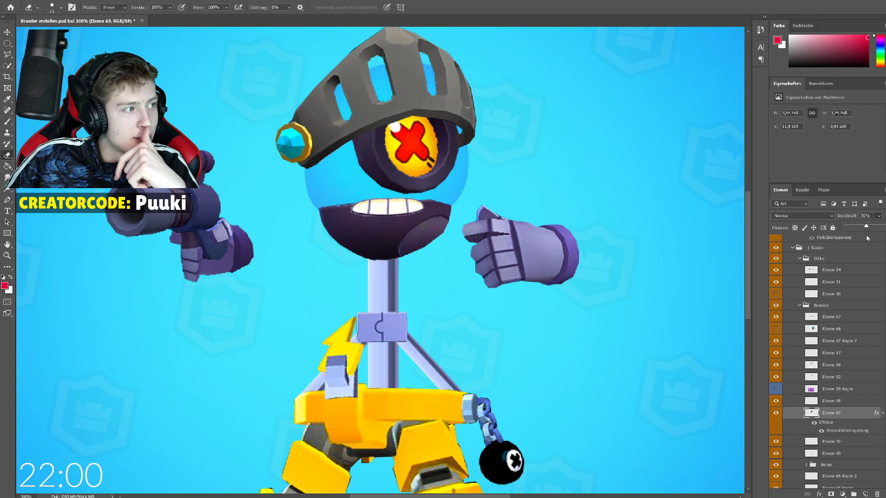
drag(865, 238, 865, 238)
click(8, 31)
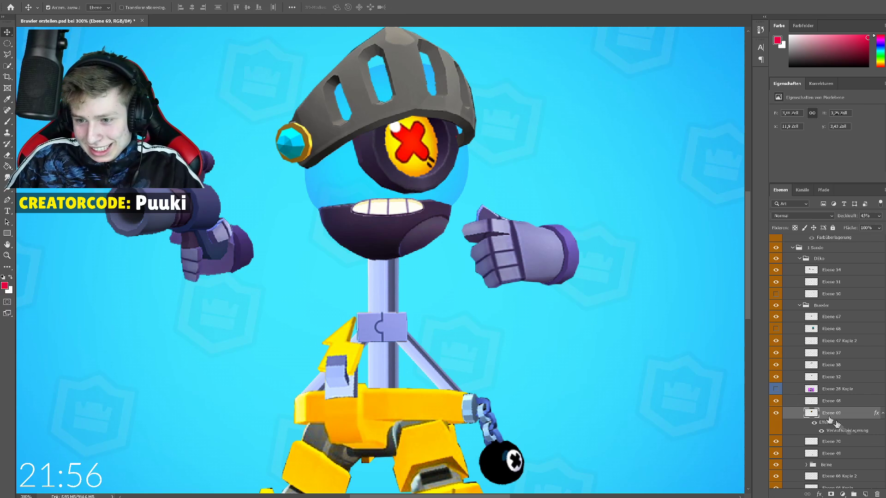
Slightly adjust the decoration layer Ebene 51 near the mouth with Free Transform.
scroll(824, 334, up, 4)
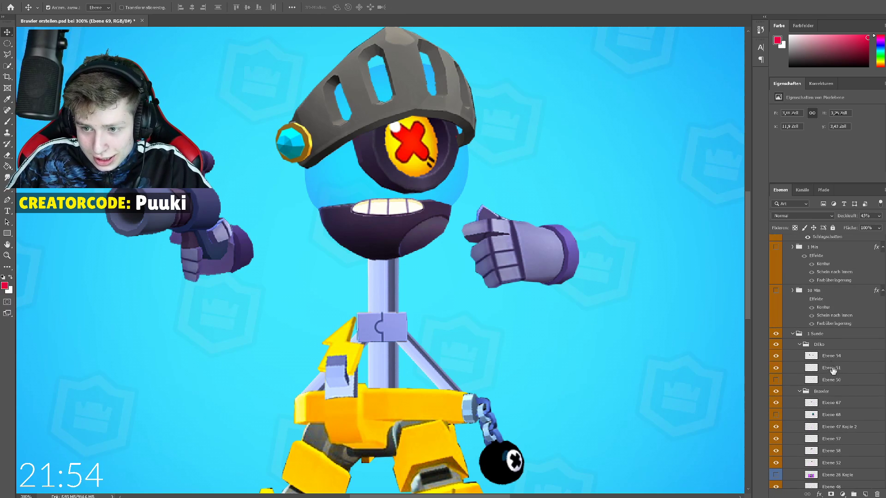
click(831, 368)
key(ctrl+t)
mouse_move(428, 215)
mouse_down()
mouse_move(408, 230)
mouse_move(427, 223)
mouse_up()
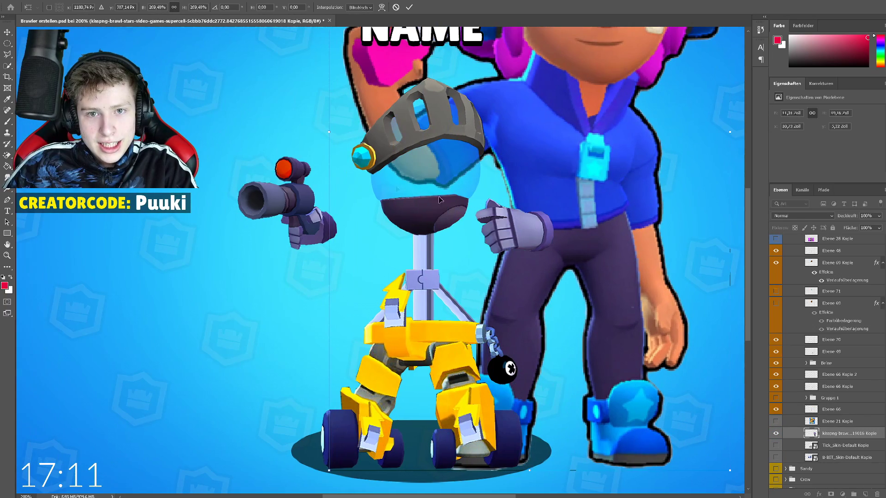
Reposition the enlarged Shelly image so that her head and the star emblem on her weapon lie within the canvas.
scroll(171, 358, up, 2)
drag(172, 358, 259, 436)
key(Return)
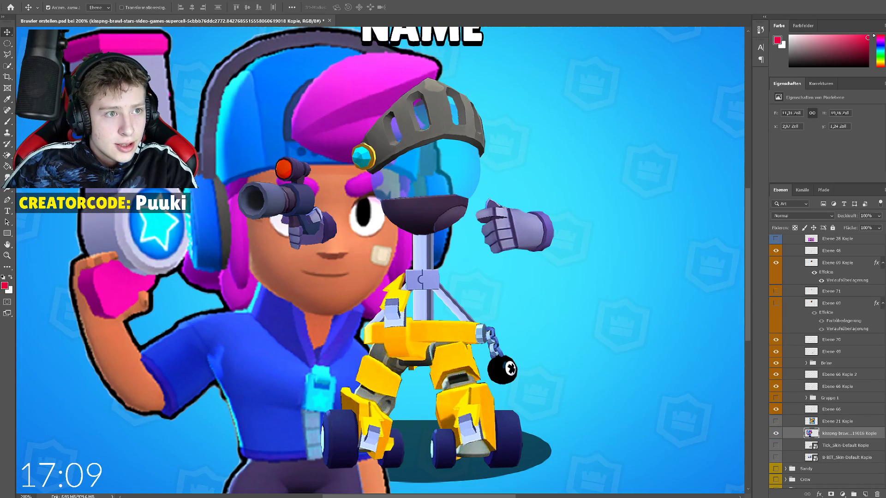
Outline the round blue star emblem on Shelly's weapon with the Polygonal Lasso and copy it to a new layer.
click(8, 54)
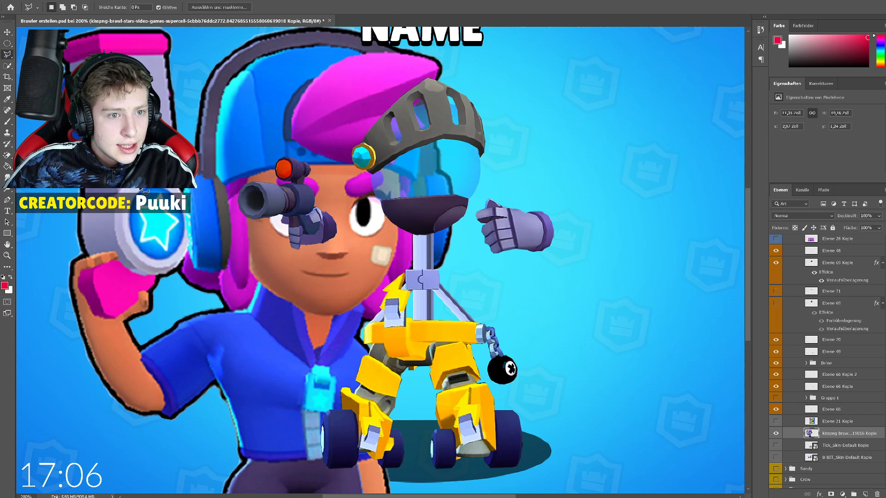
click(139, 256)
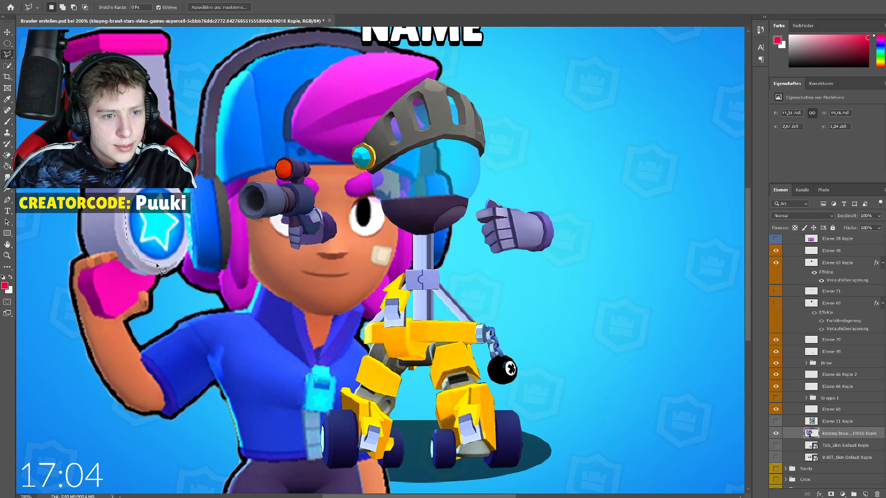
click(171, 262)
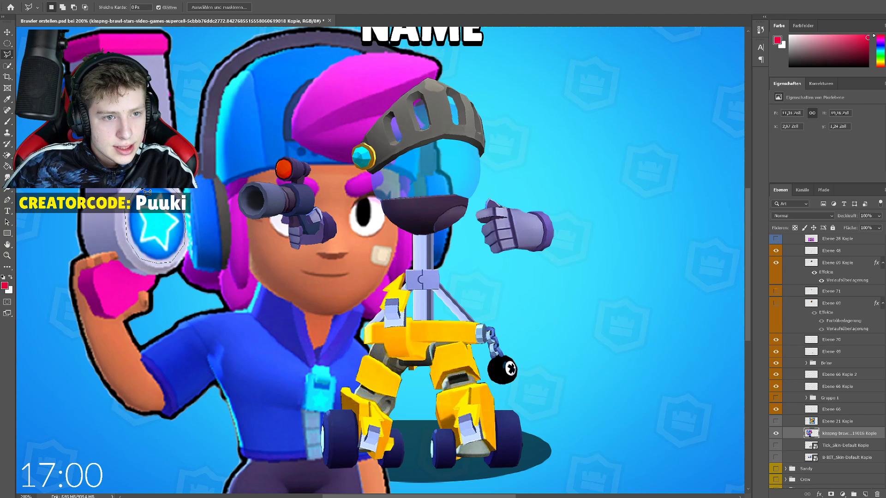
right_click(132, 203)
click(157, 263)
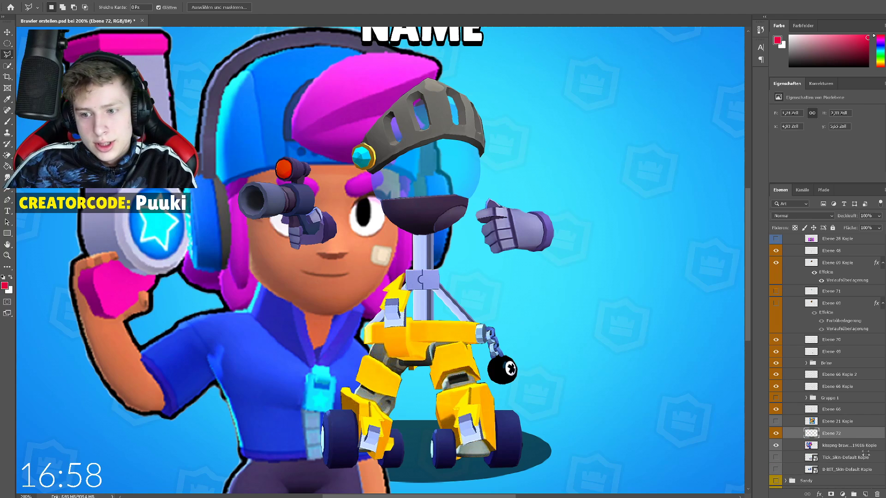
Hide the Shelly image and move the star emblem layer Ebene 72 up in the layer order, directly beneath Ebene 69 Kopie.
click(776, 445)
drag(826, 433, 820, 254)
scroll(820, 327, up, 1)
drag(825, 306, 828, 324)
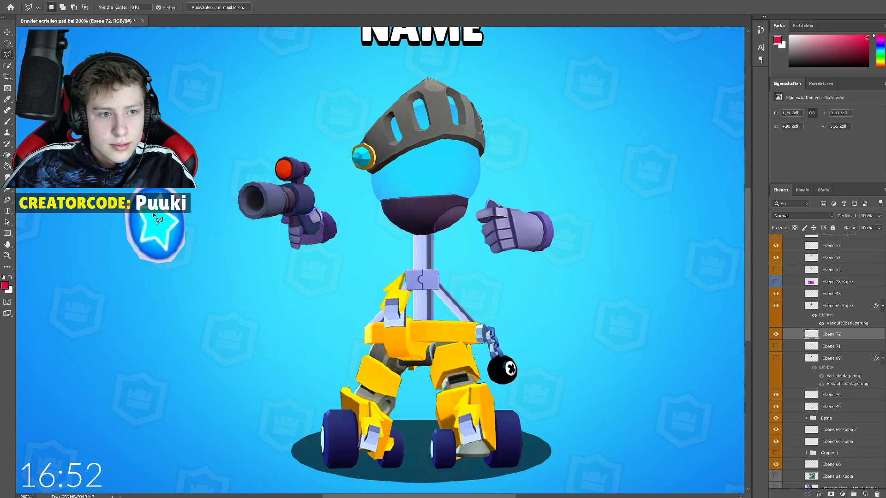
Erase the pale rim around the star emblem, then shrink, rotate and place it inside the lower right part of the head sphere.
click(8, 154)
click(182, 217)
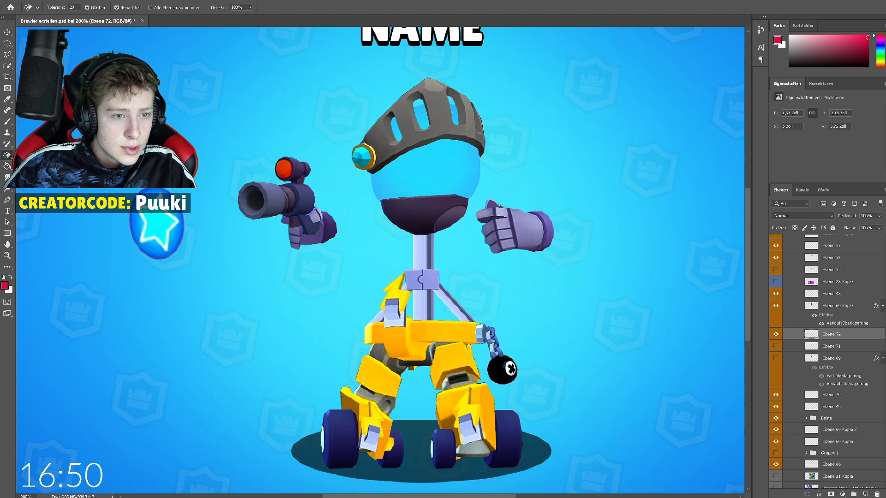
key(ctrl+t)
drag(185, 223, 172, 224)
mouse_move(159, 223)
mouse_down()
mouse_move(383, 202)
mouse_move(436, 174)
mouse_move(449, 186)
mouse_move(437, 194)
mouse_up()
drag(455, 161, 452, 181)
key(Return)
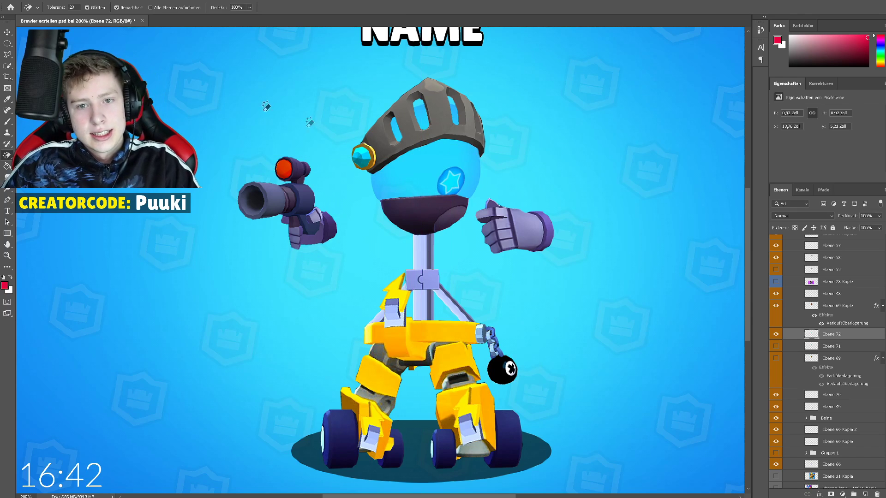
Duplicate the star emblem, enlarge the copy to about 120%, rotate it and place it in the lower left part of the head sphere.
key(ctrl+j)
key(ctrl+t)
drag(454, 192, 402, 190)
drag(413, 195, 418, 202)
drag(413, 153, 434, 178)
key(Return)
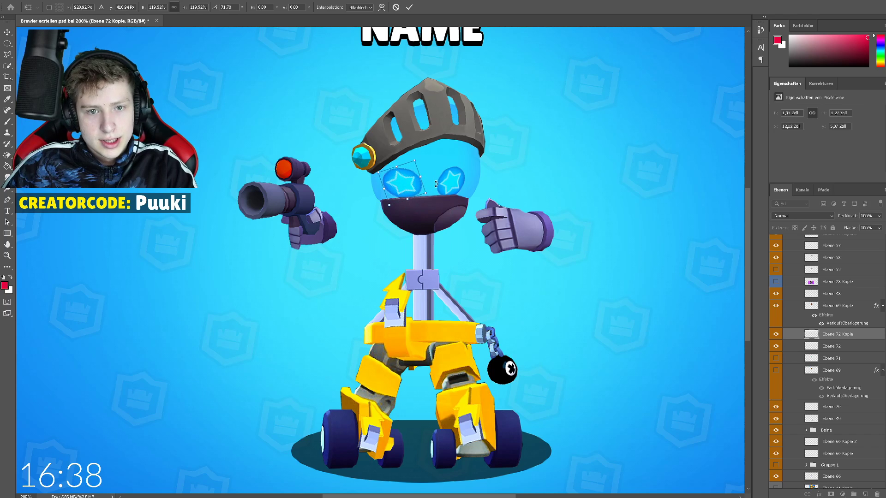
Duplicate the star emblem again and move the copy higher inside the head sphere.
key(ctrl+j)
key(ctrl+t)
drag(454, 185, 433, 167)
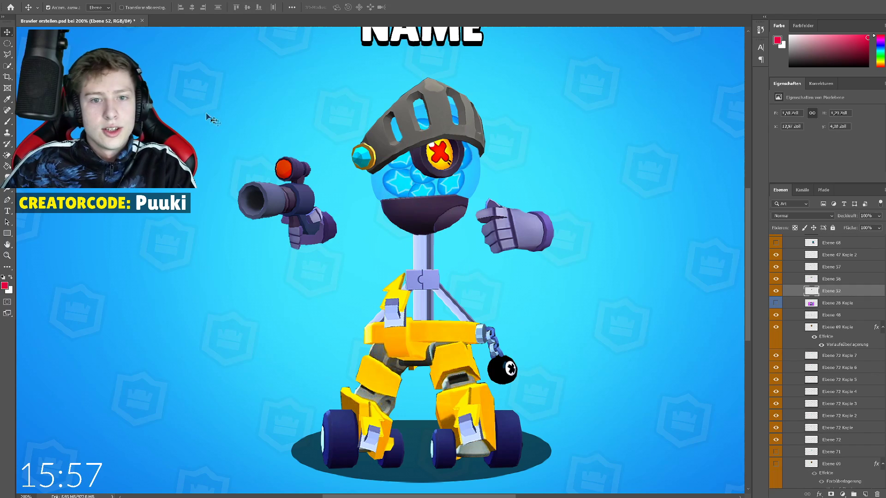
Nudge the yellow eye with the red X slightly to the left beneath the helmet.
key(Left)
key(Left)
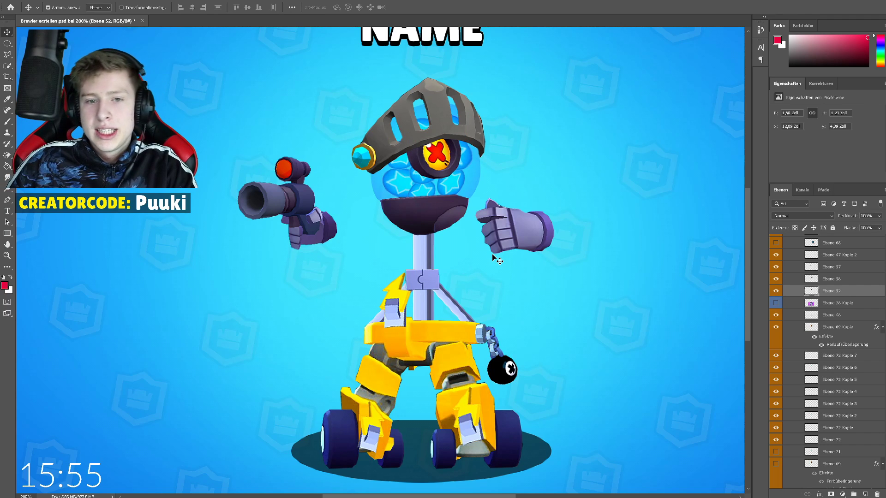
key(Left)
key(Left)
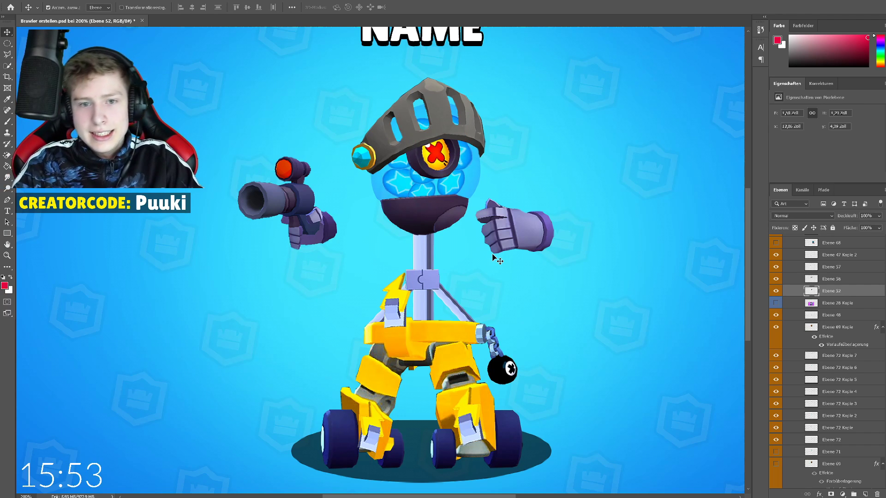
key(ctrl+minus)
key(ctrl+plus)
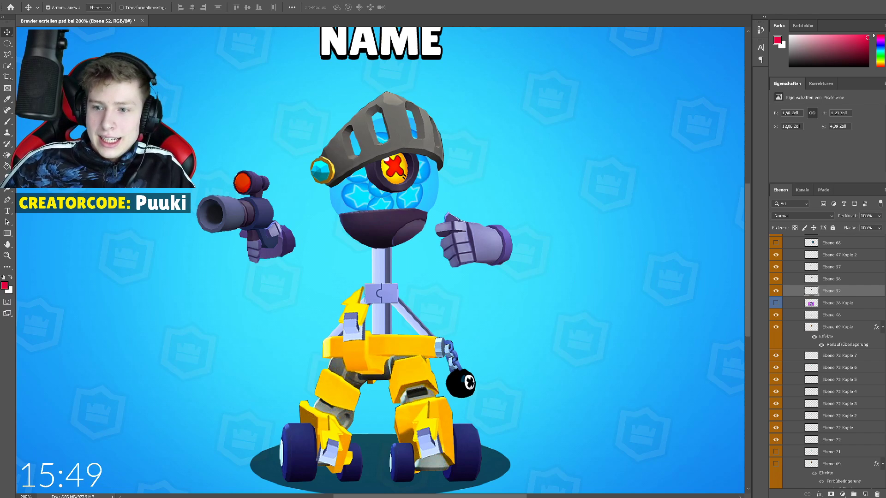
Hide the old gun and hand parts, layers Ebene 54 and Ebene 68, in the Brawler group.
scroll(780, 347, up, 4)
click(775, 337)
click(775, 338)
click(776, 350)
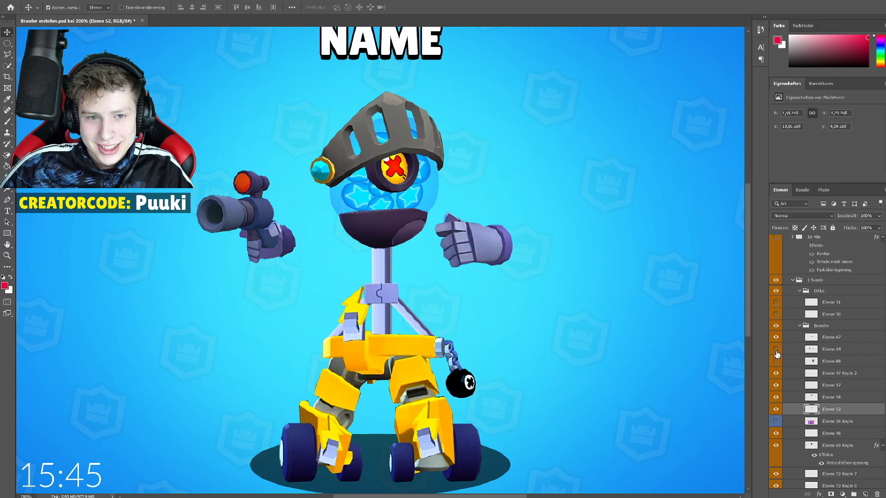
click(776, 361)
scroll(590, 353, down, 2)
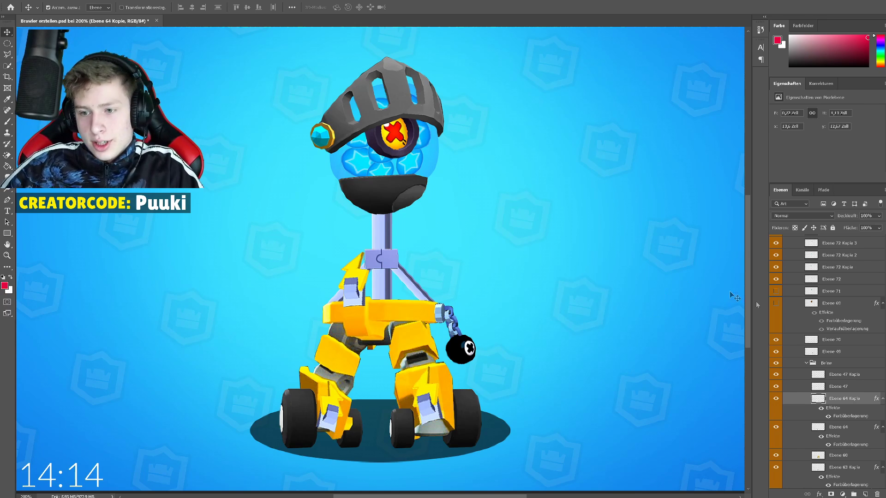
Move the yellow scooter layer Ebene 74 up the layer stack to directly below Ebene 57.
scroll(812, 342, up, 10)
scroll(800, 311, down, 5)
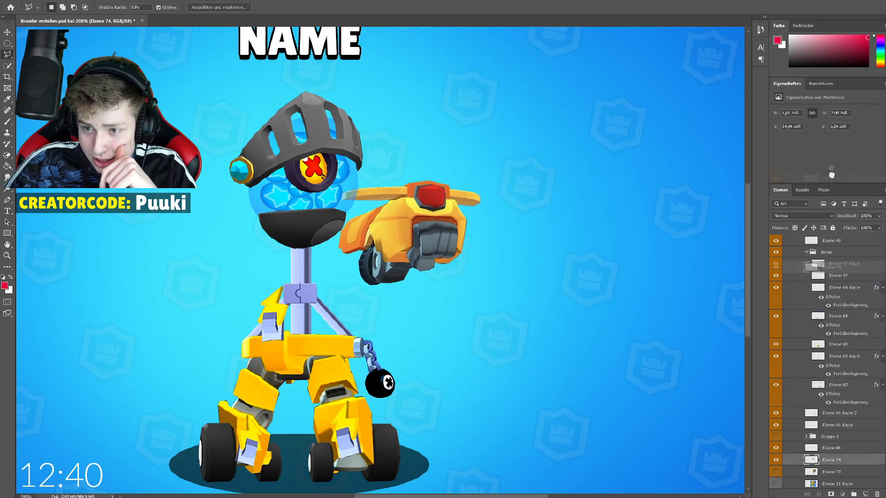
drag(830, 175, 831, 268)
scroll(818, 347, down, 4)
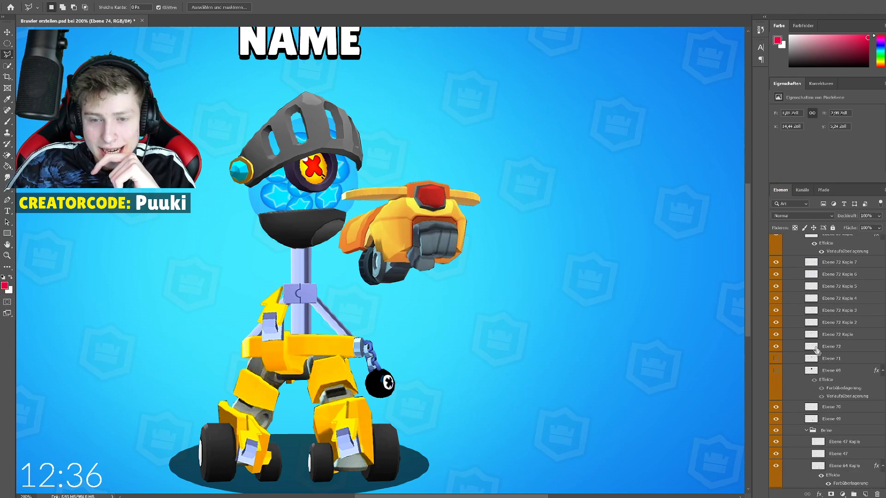
scroll(804, 402, down, 3)
scroll(805, 403, up, 8)
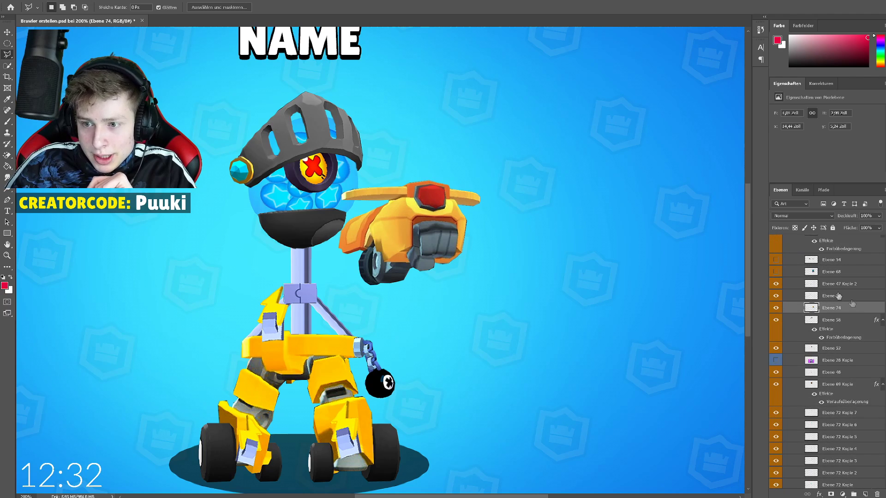
click(152, 1)
click(172, 39)
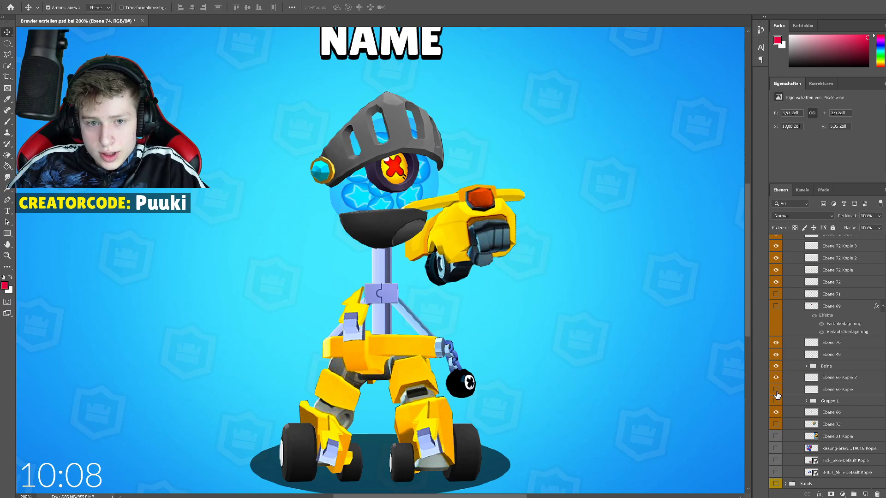
Duplicate the strut layer Ebene 66 Kopie and transform the copy into a horizontal bar joining the body tube to the scooter.
click(840, 392)
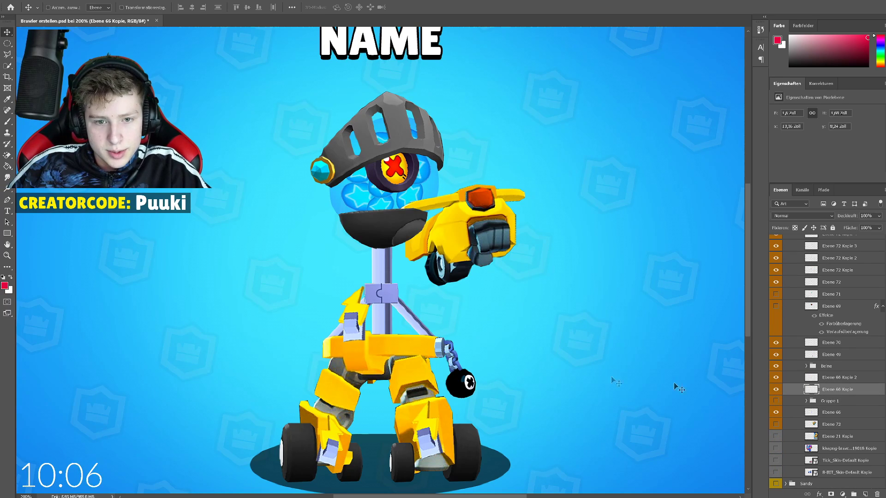
key(ctrl+j)
key(ctrl+t)
drag(439, 284, 438, 327)
drag(410, 300, 447, 305)
key(Return)
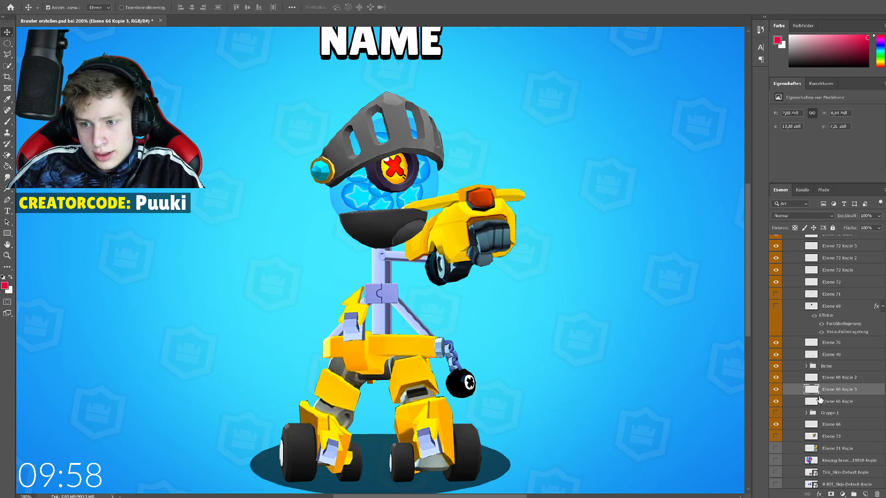
Send the connecting bar behind the body tube by moving Ebene 66 Kopie 3 below Ebene 66 in the layer order.
key(ctrl+bracketleft)
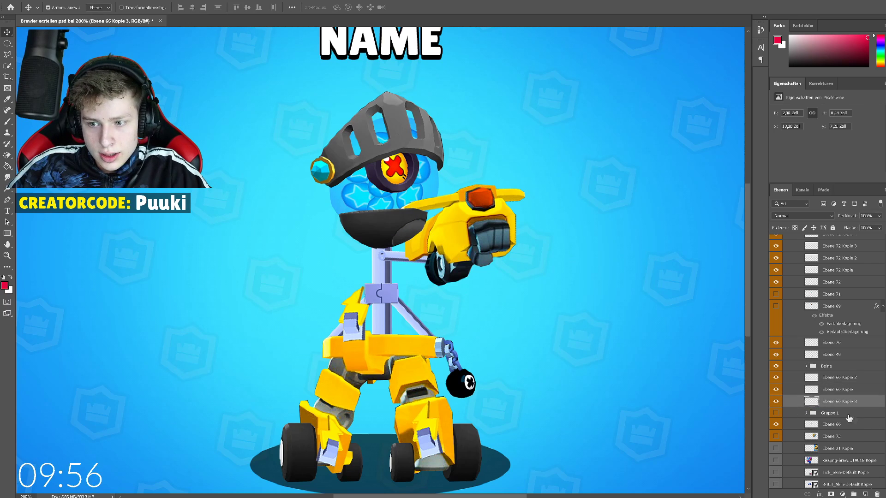
key(ctrl+bracketleft)
key(ctrl+bracketleft)
drag(450, 297, 433, 263)
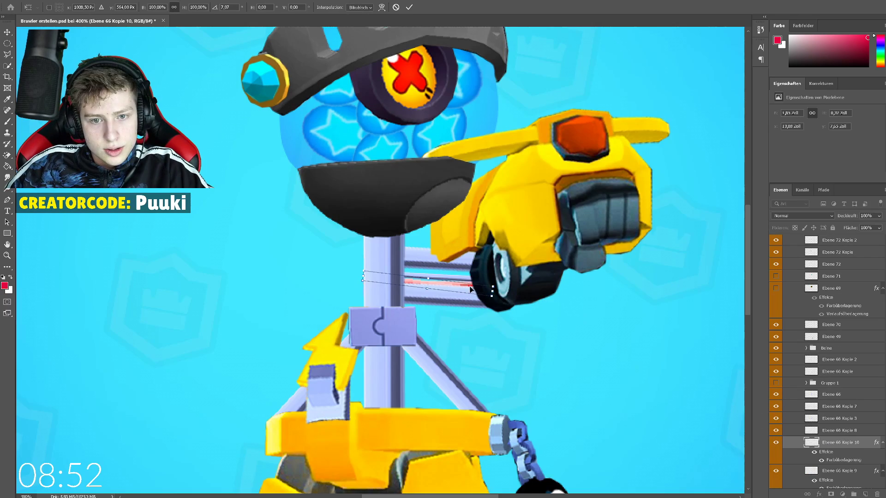
Align the thin cable Ebene 66 Kopie 10 with the scooter arm's bars and change its color overlay to blue.
drag(510, 270, 514, 279)
key(Return)
key(space)
click(636, 287)
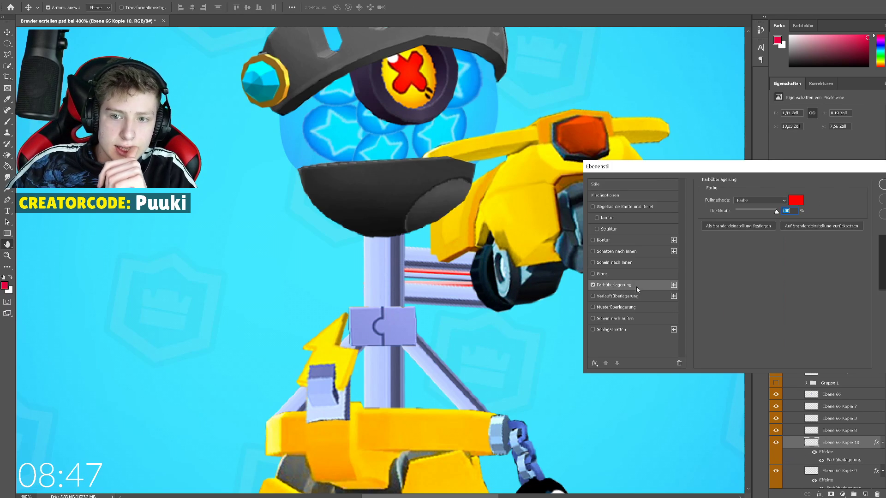
click(801, 202)
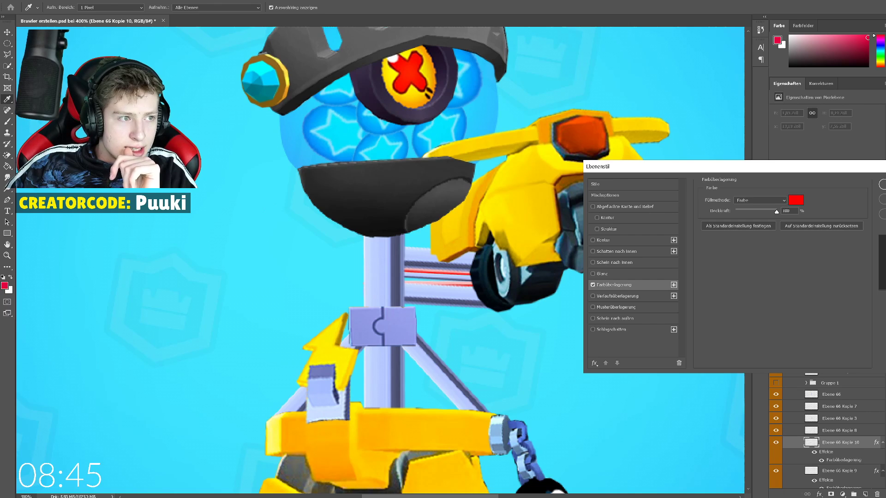
key(Return)
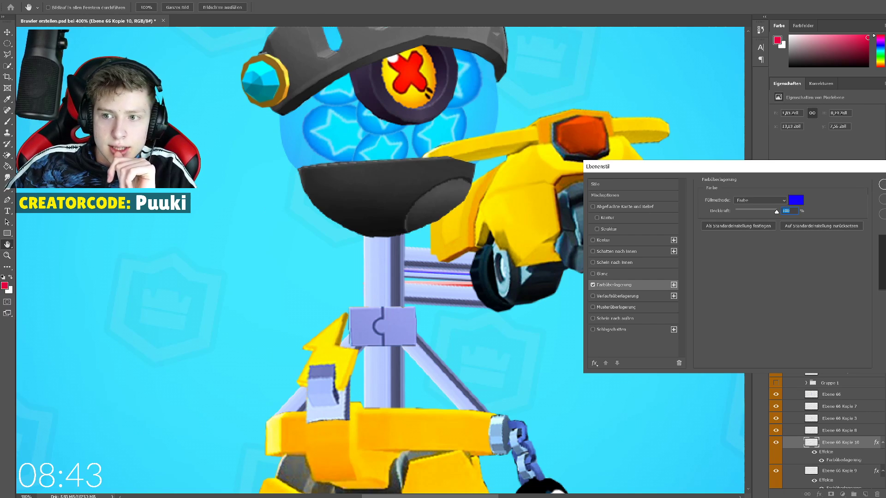
key(Return)
key(v)
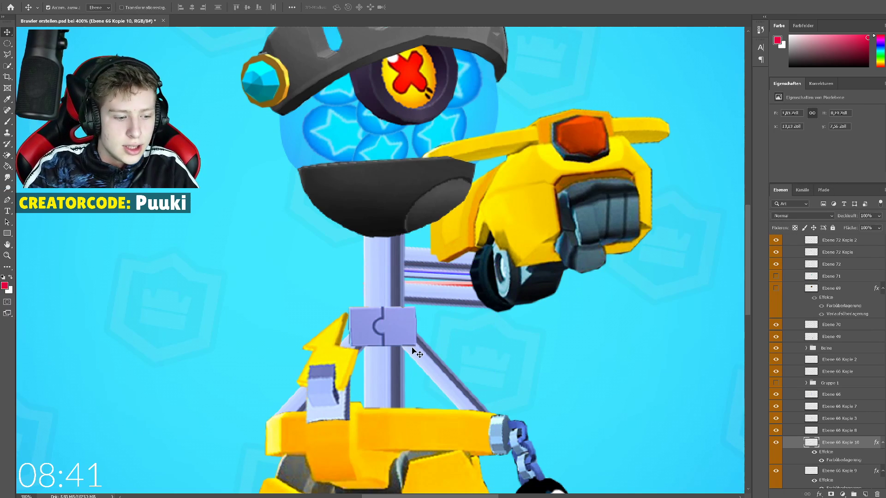
Move the lightning-bolt part Ebene 47 Kopie 2 from the torso out to the left hand position, flip it and rotate it.
key(ctrl+minus)
key(ctrl+minus)
key(ctrl+minus)
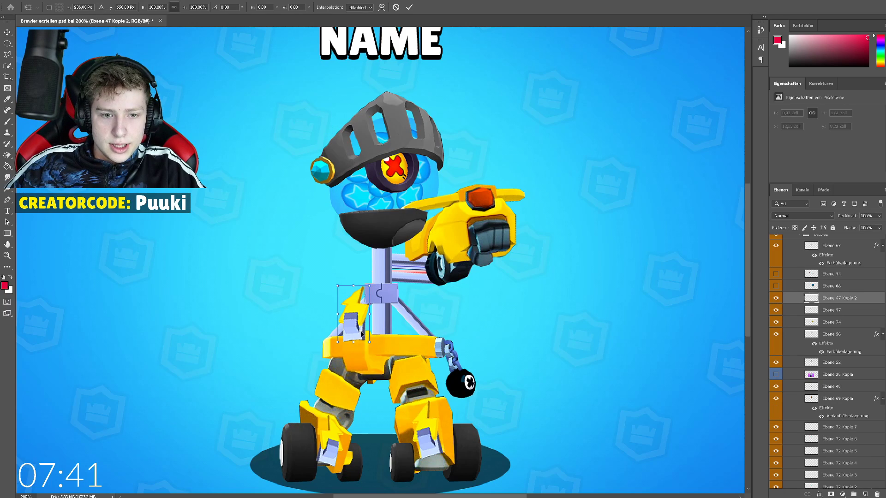
drag(362, 333, 249, 266)
right_click(316, 309)
click(356, 414)
drag(306, 302, 299, 299)
drag(313, 255, 326, 249)
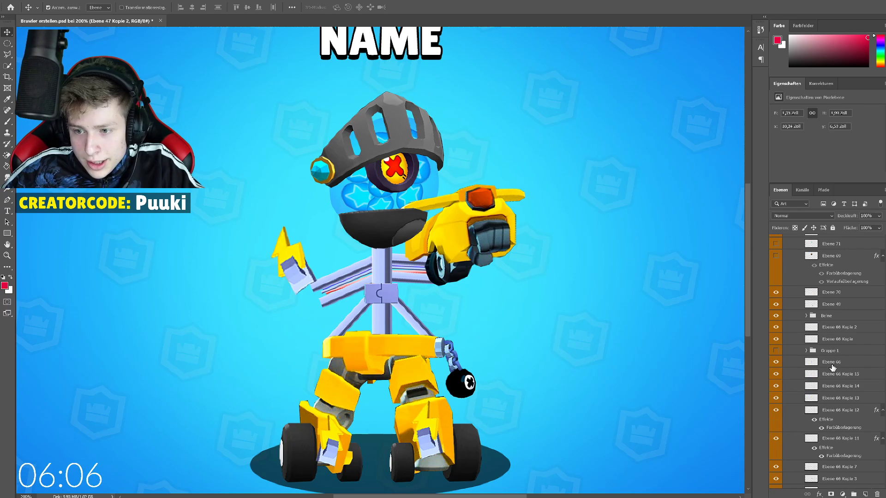
Toggle Ebene 66 to check which part it holds, and select the left arm's bar layer Ebene 66 Kopie 15.
click(830, 362)
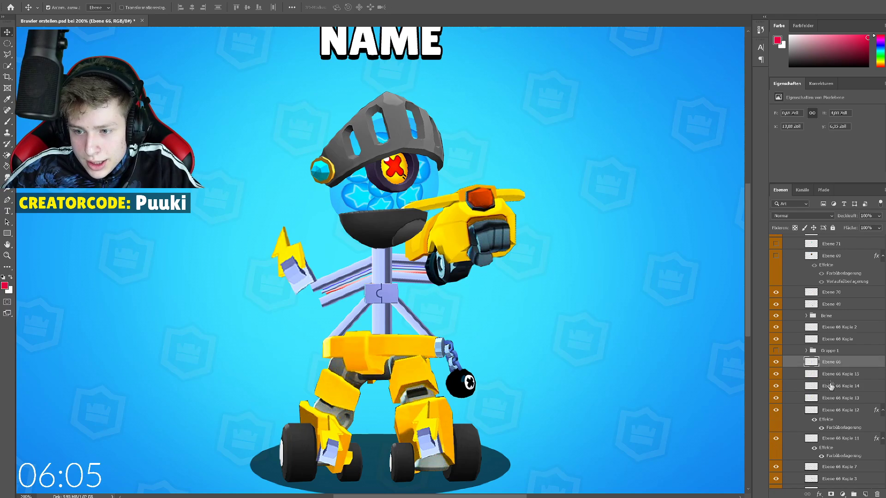
click(776, 362)
click(776, 362)
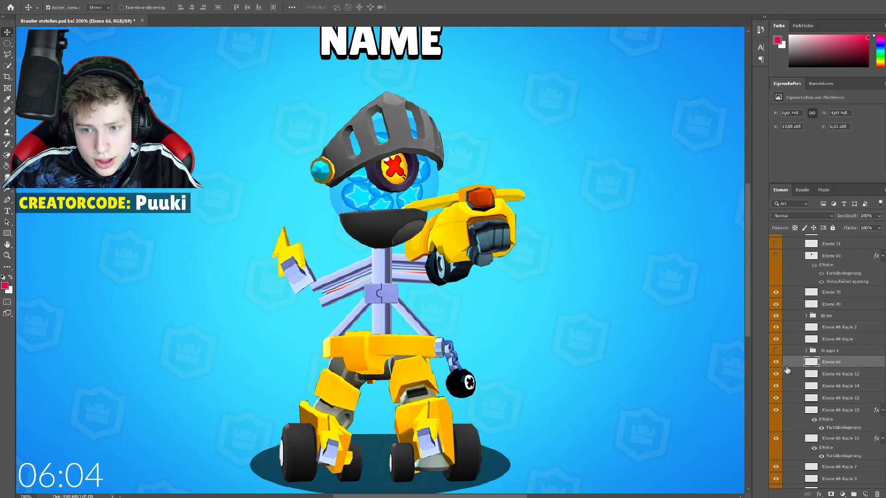
click(821, 375)
scroll(840, 435, down, 2)
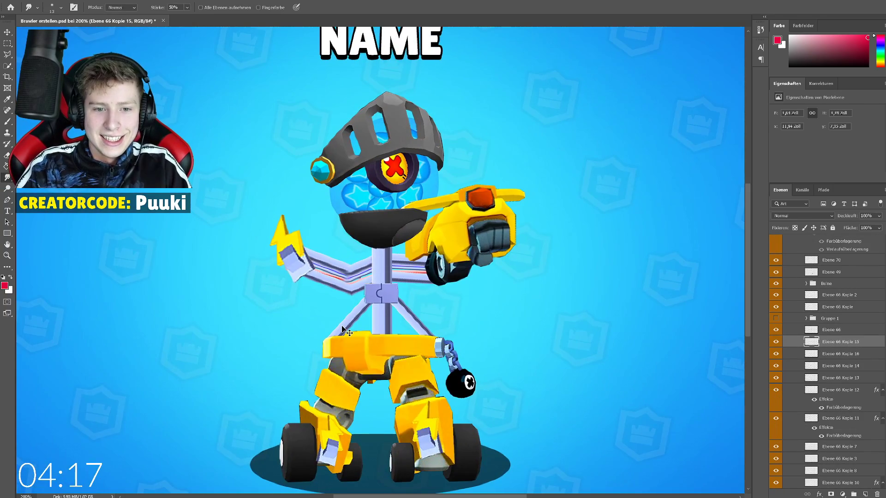
key(ctrl+plus)
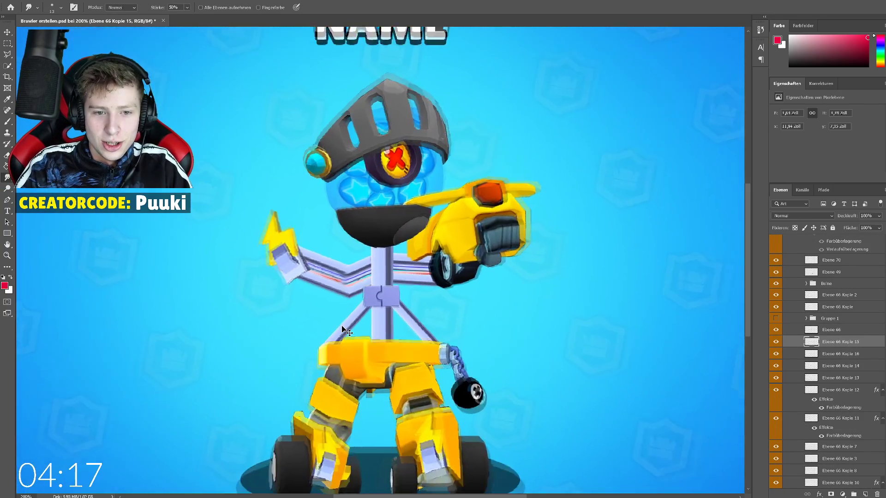
key(ctrl+minus)
key(ctrl+plus)
key(ctrl+minus)
key(ctrl+minus)
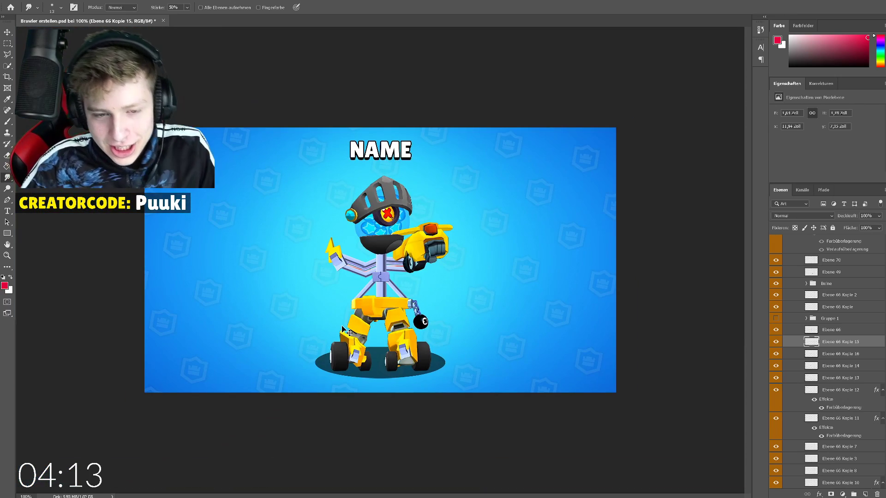
key(ctrl+plus)
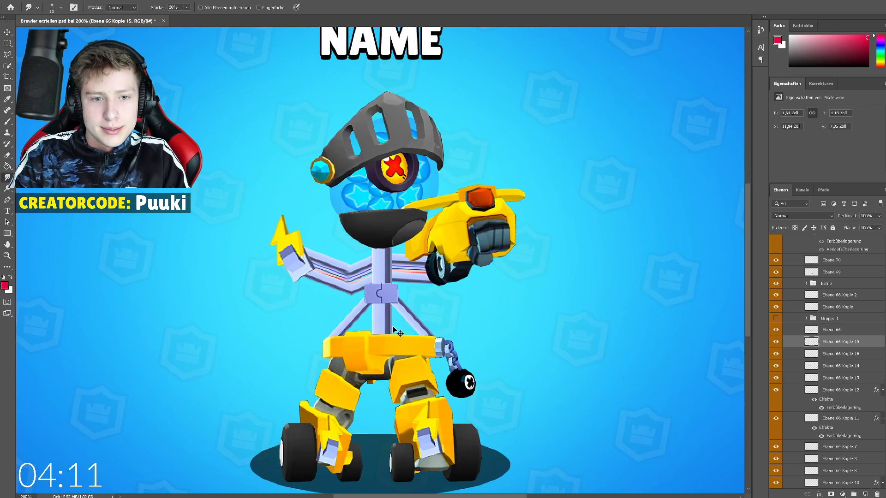
Identify the scooter arm's bar and cable layers by toggling visibility and select Ebene 66 Kopie 7 through Ebene 66 Kopie 9.
key(v)
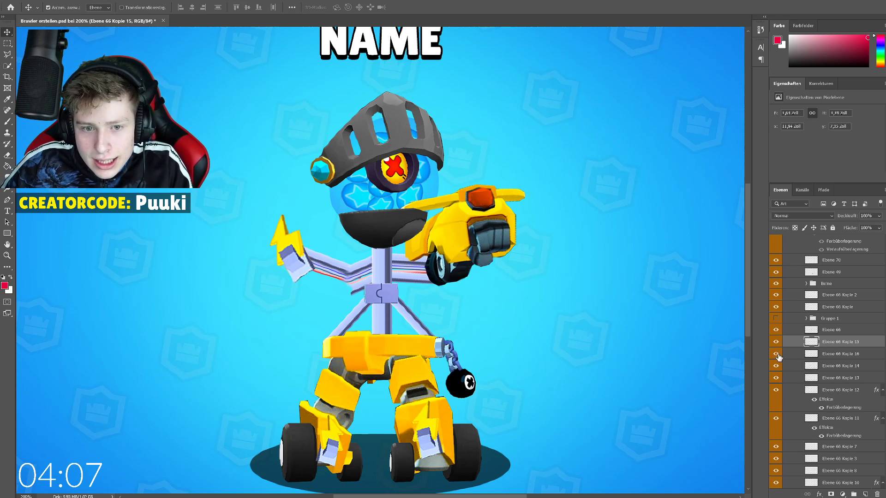
scroll(805, 366, down, 2)
click(776, 405)
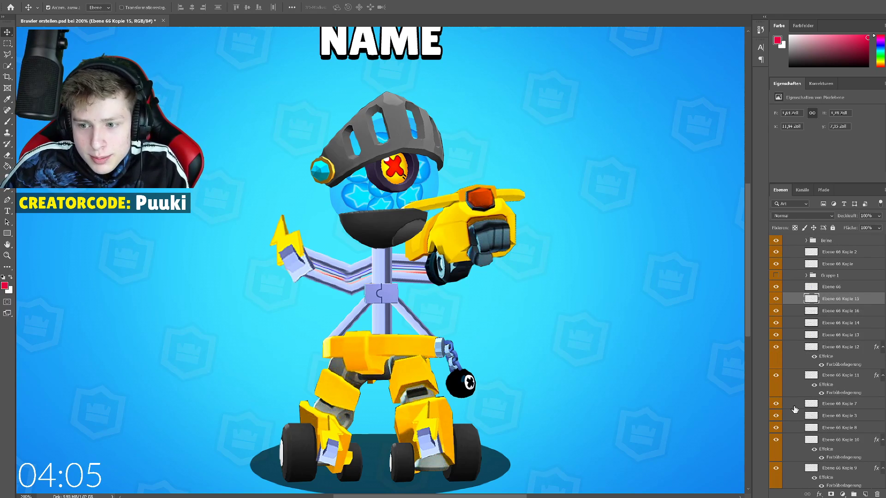
click(825, 404)
click(776, 375)
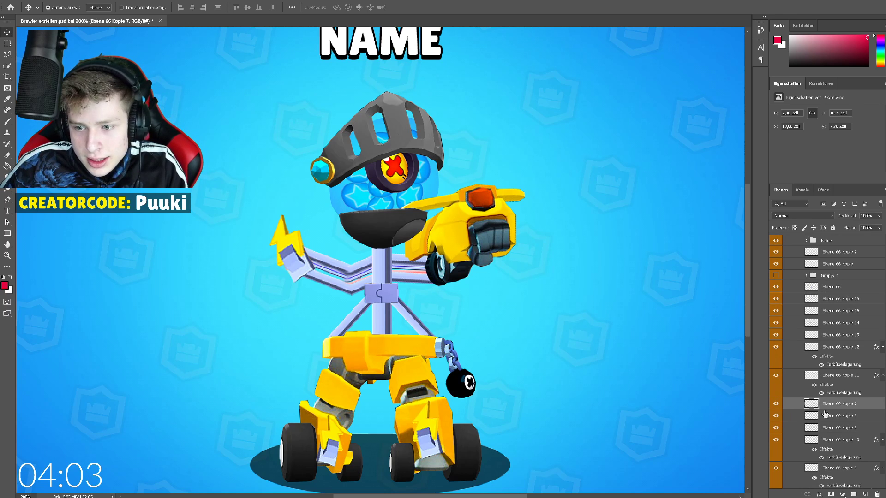
scroll(784, 378, down, 2)
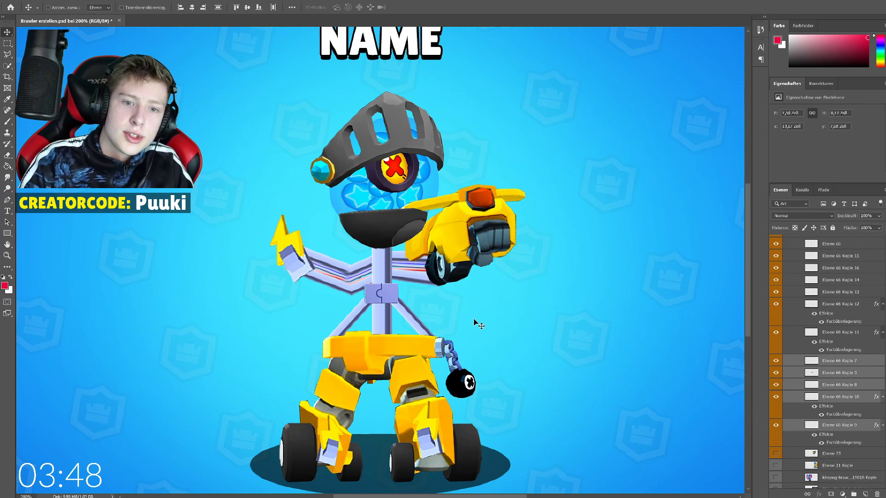
key(ctrl+minus)
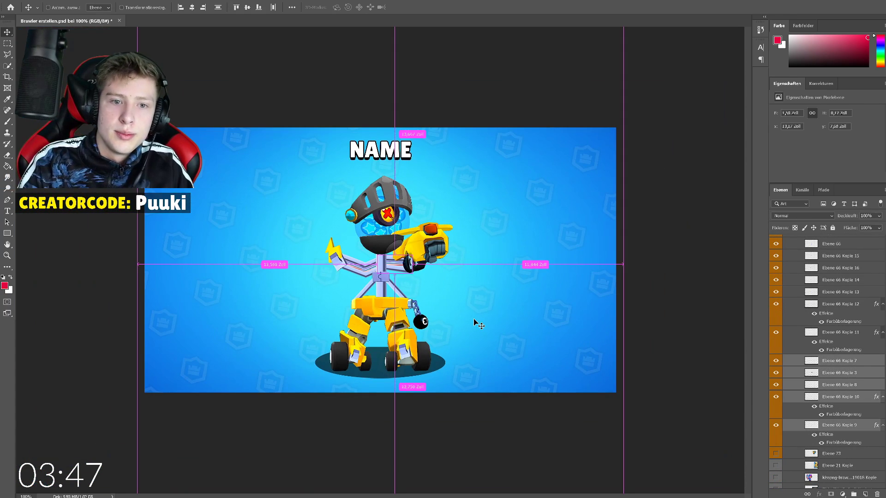
Examine the assembled robot's head, arms and legs up close and in full view.
key(ctrl+plus)
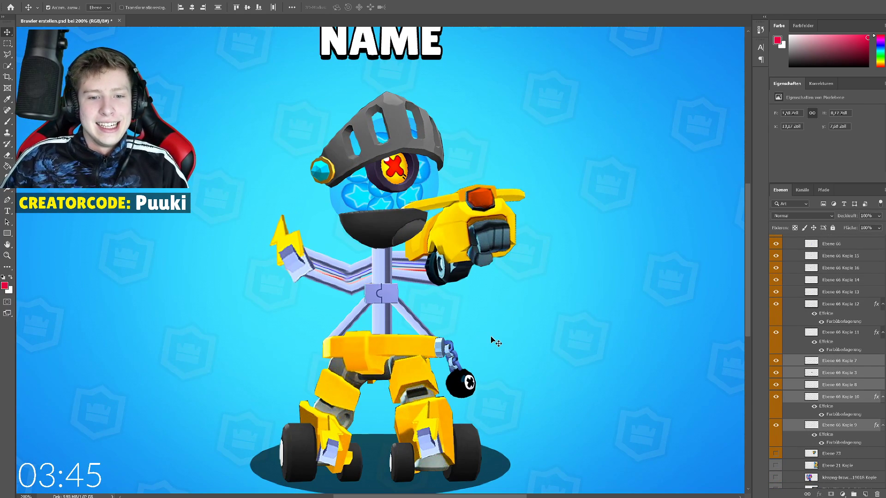
key(ctrl+minus)
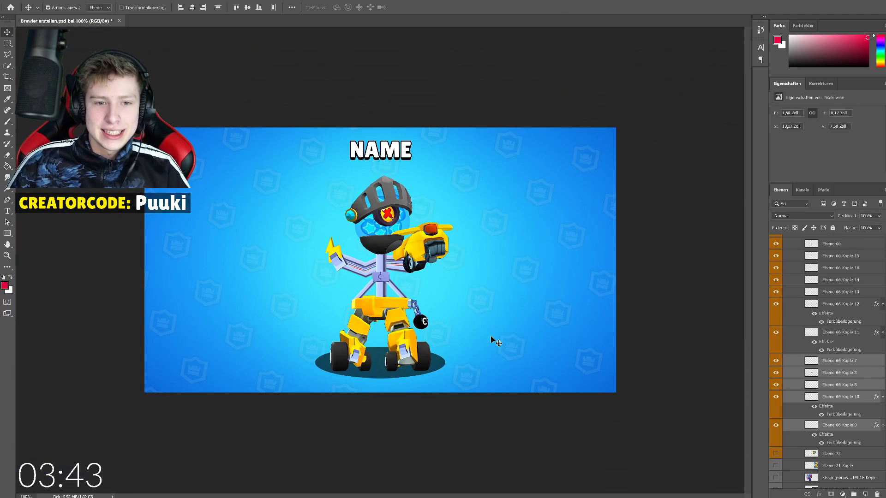
key(ctrl+plus)
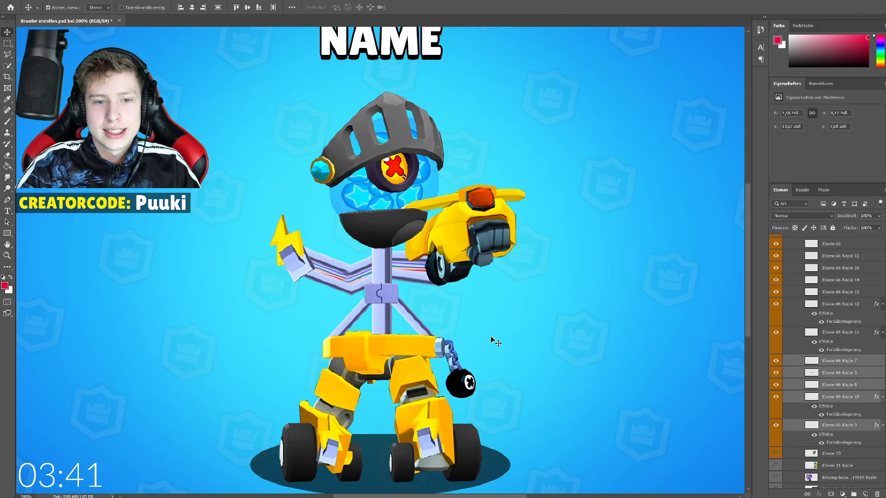
scroll(491, 336, down, 1)
scroll(476, 342, down, 1)
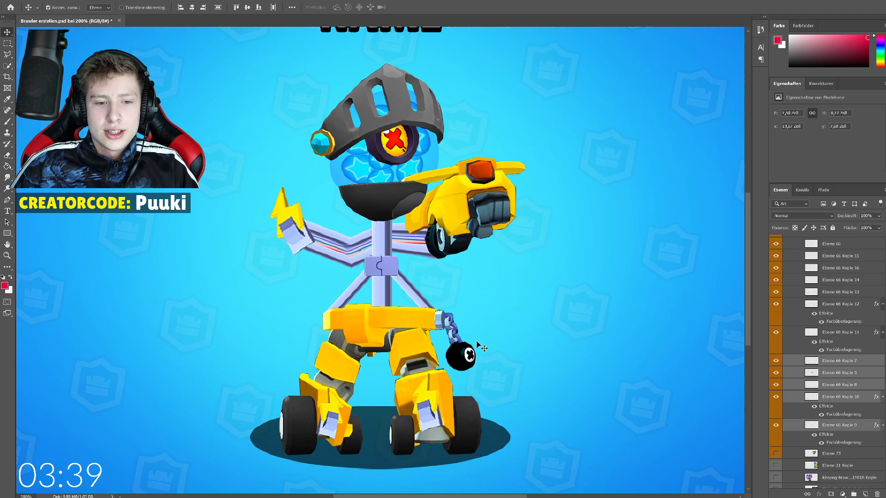
scroll(477, 343, up, 3)
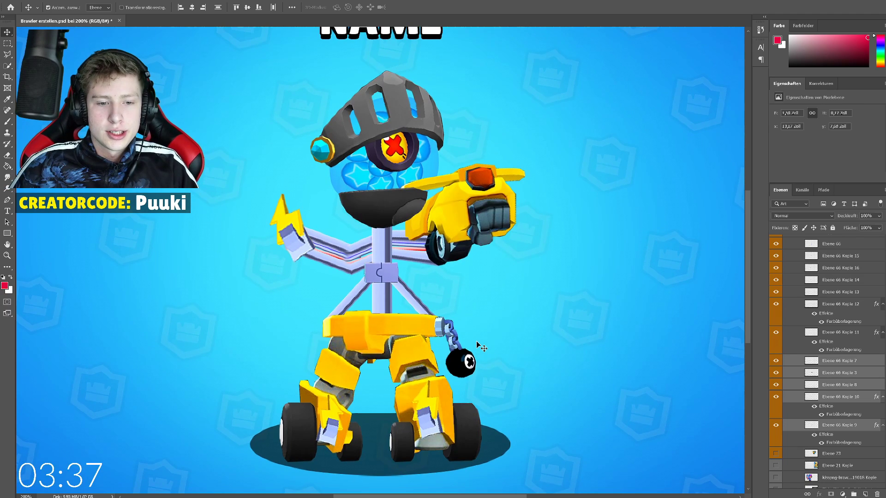
scroll(476, 342, down, 3)
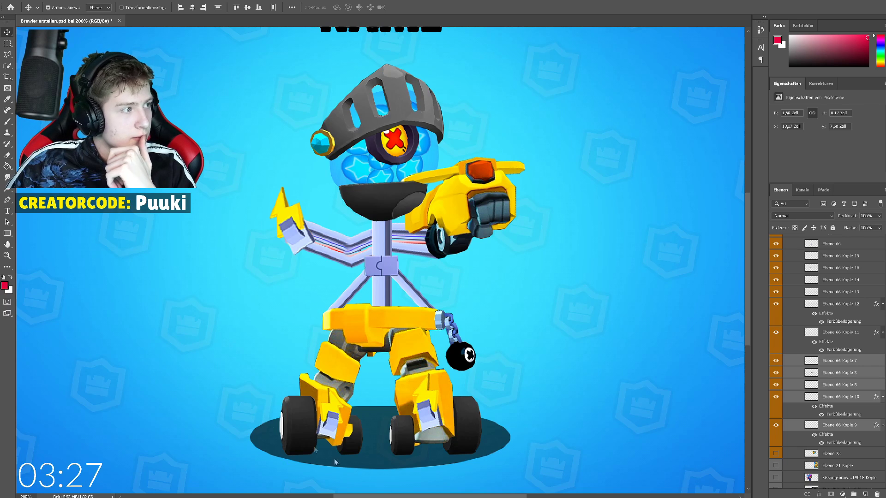
scroll(400, 331, up, 1)
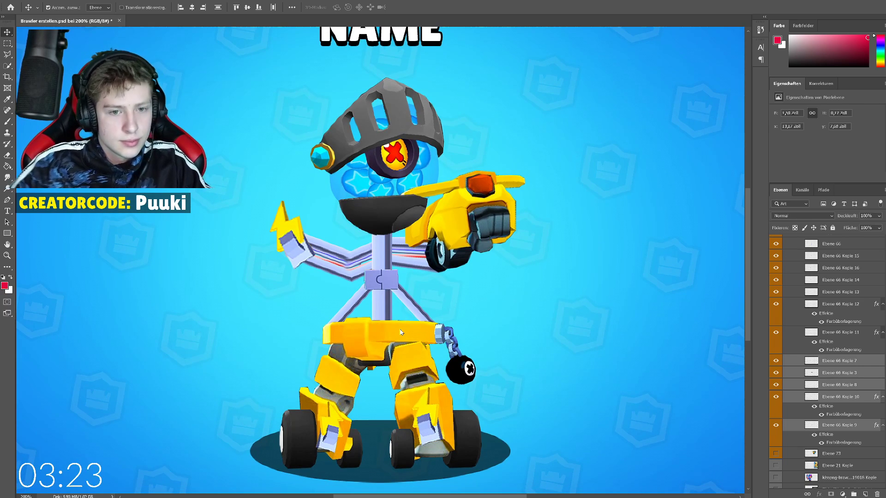
key(ctrl+minus)
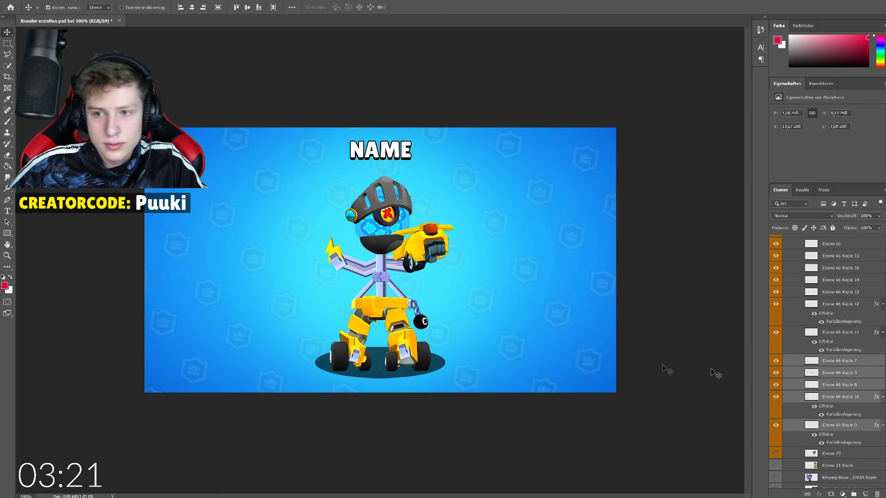
Collapse the 1 Stunde group and replace the NAME title text with FLASHY.
scroll(821, 315, up, 3)
scroll(821, 315, up, 10)
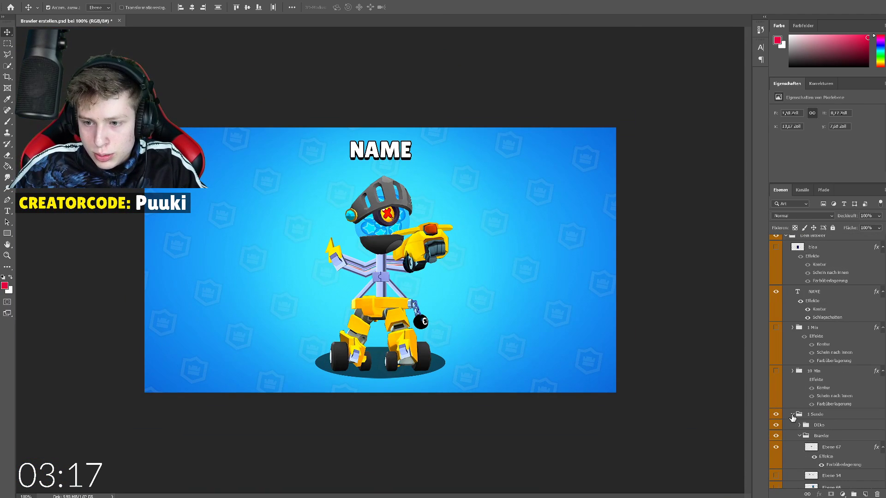
click(792, 415)
scroll(787, 324, up, 1)
double_click(798, 297)
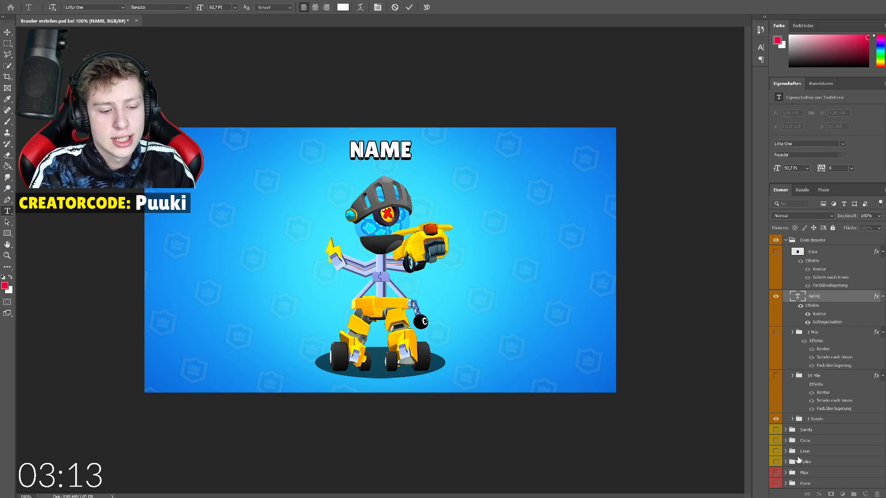
text(FLASH)
text(Y)
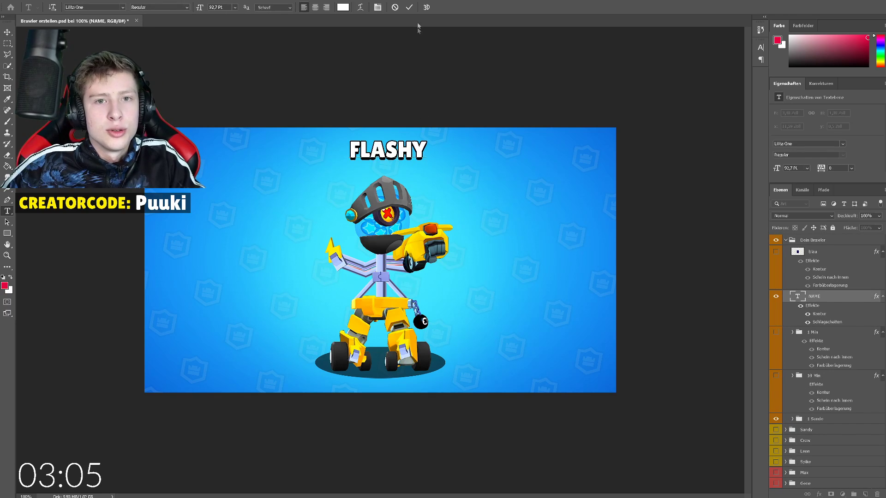
click(409, 7)
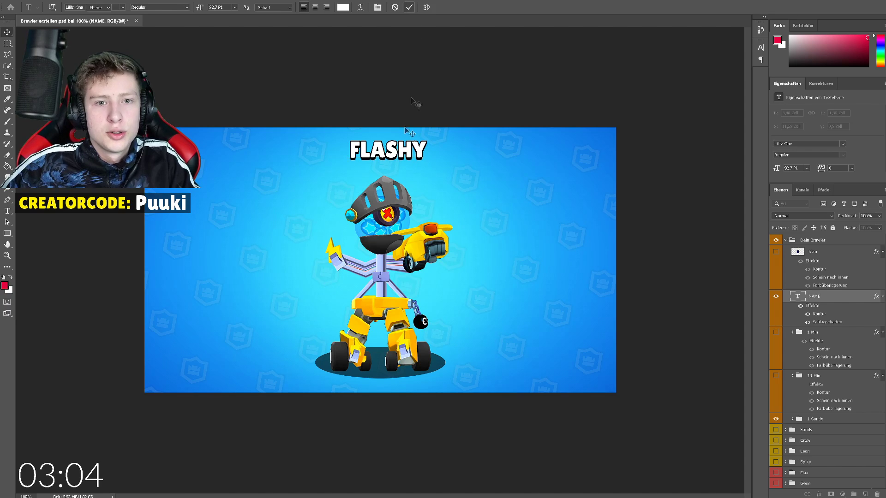
Nudge the FLASHY title slightly sideways to center it above the robot, and check the placement.
key(ctrl+t)
drag(403, 150, 402, 150)
key(Return)
key(ctrl+plus)
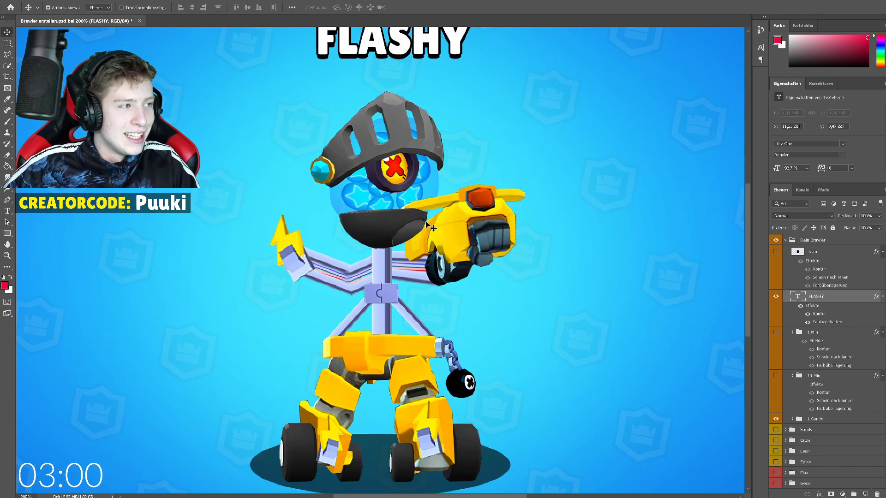
key(ctrl+minus)
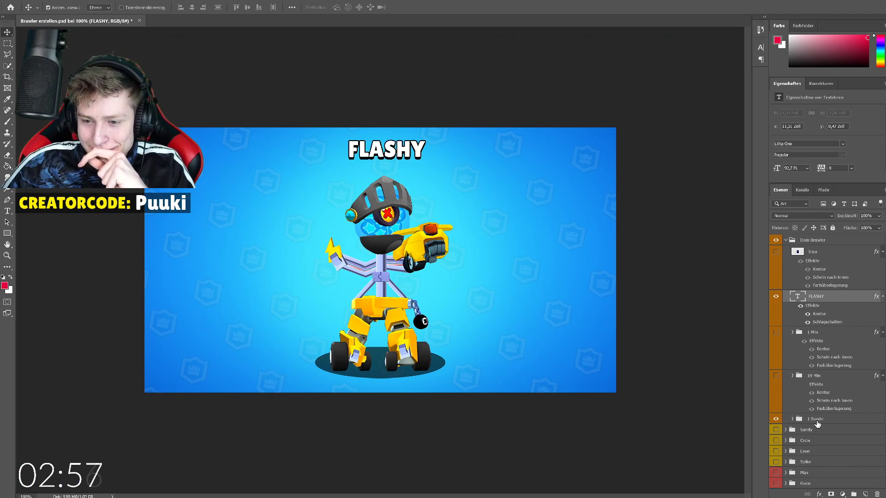
Copy the layer style of the 10 Min group and paste it onto the 1 Stunde group.
right_click(819, 384)
click(852, 328)
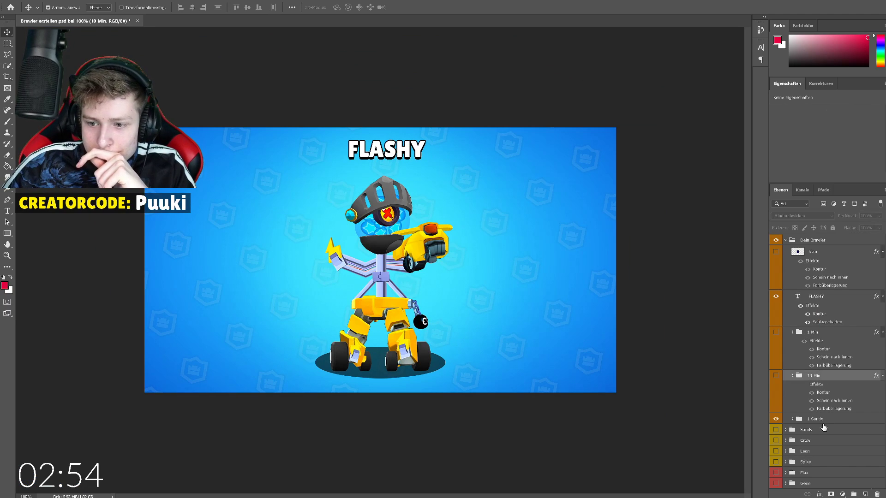
right_click(821, 422)
click(861, 324)
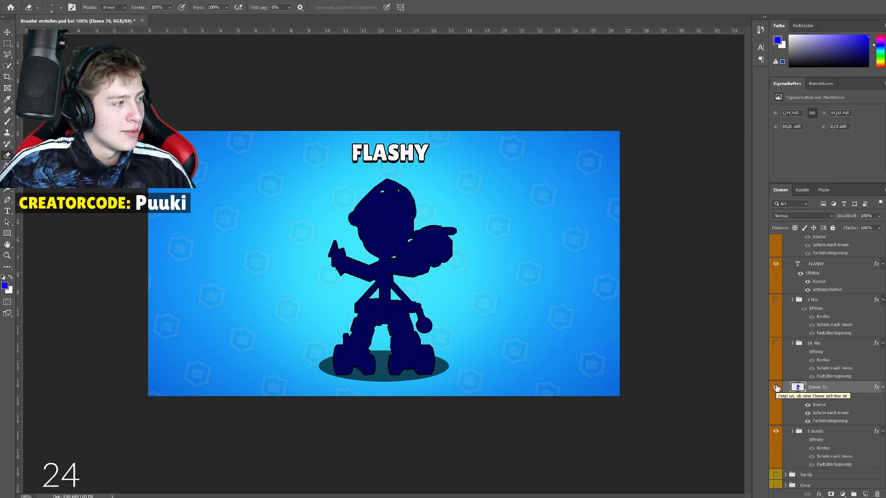
Hide the dark silhouette layer Ebene 76 to inspect the colored robot underneath, and show the silhouette again.
click(777, 388)
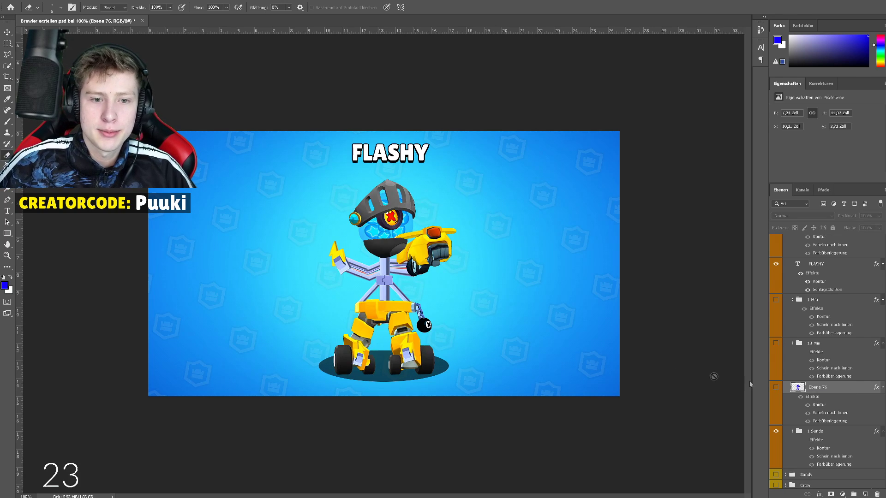
key(ctrl+plus)
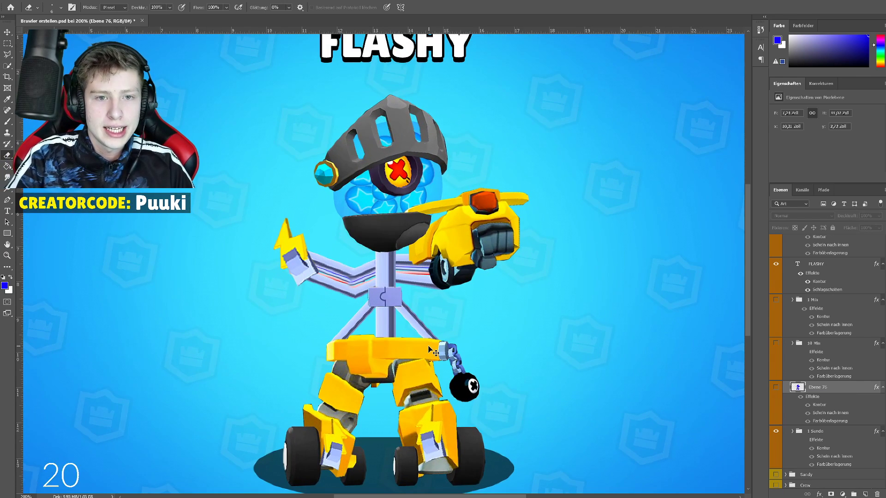
key(ctrl+minus)
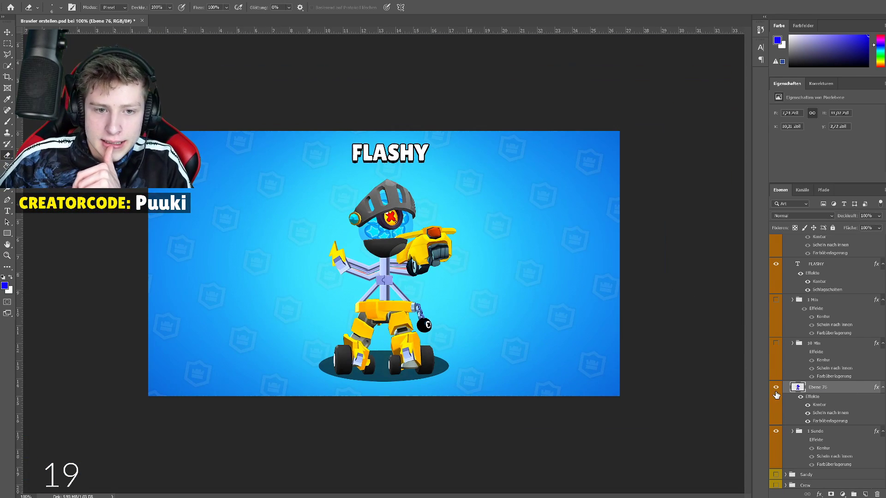
click(776, 390)
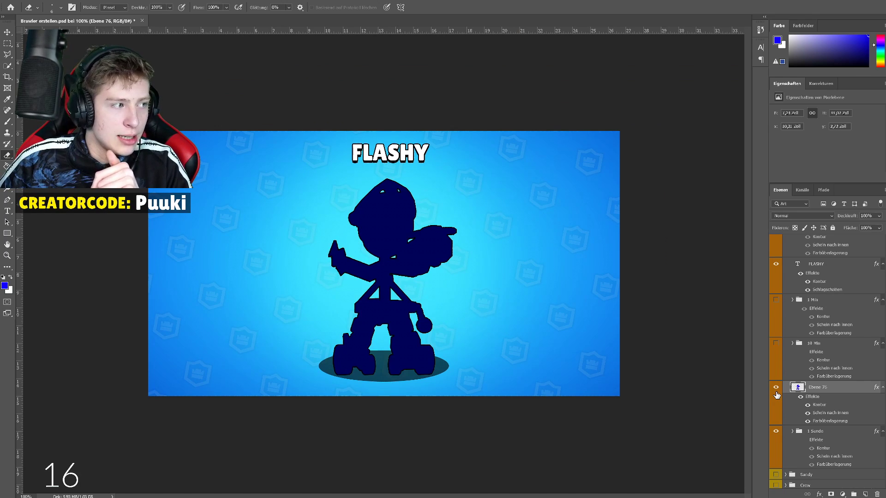
click(776, 391)
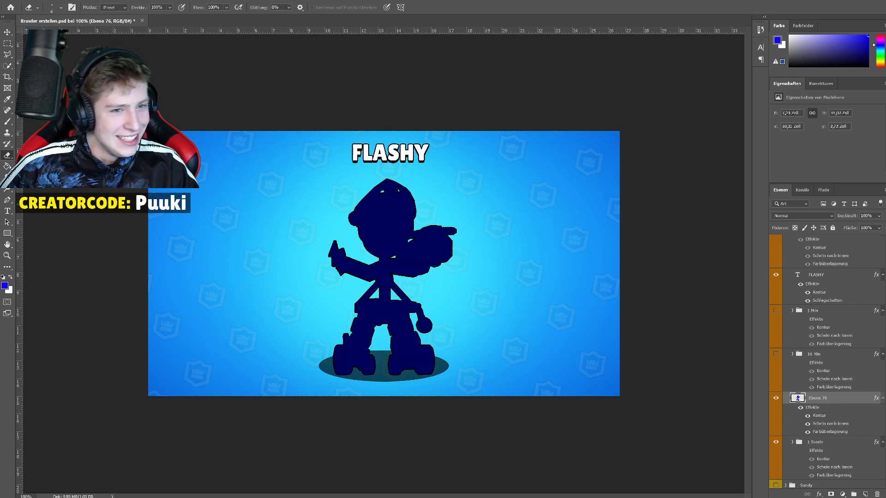
Paste the copied MC KUGEL BLITZ silhouette picture as a new topmost layer in the Dein Brawler group and activate the Move tool.
scroll(850, 308, up, 1)
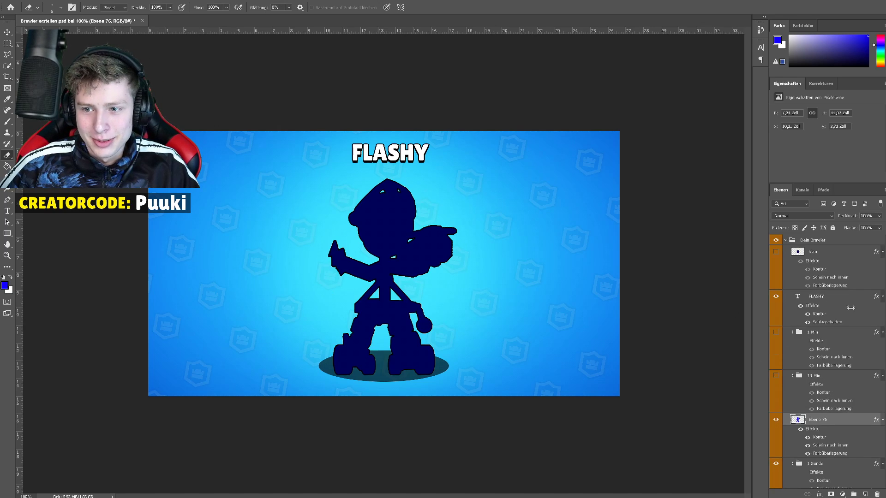
click(830, 256)
key(ctrl+v)
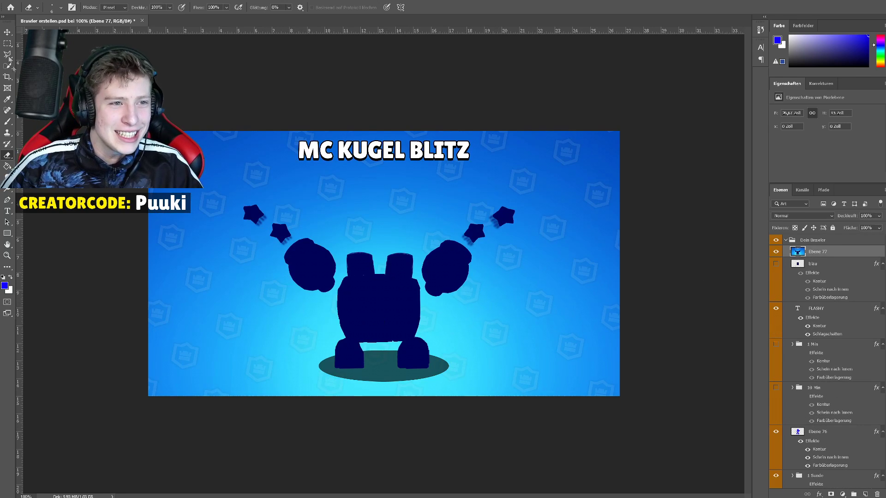
click(7, 32)
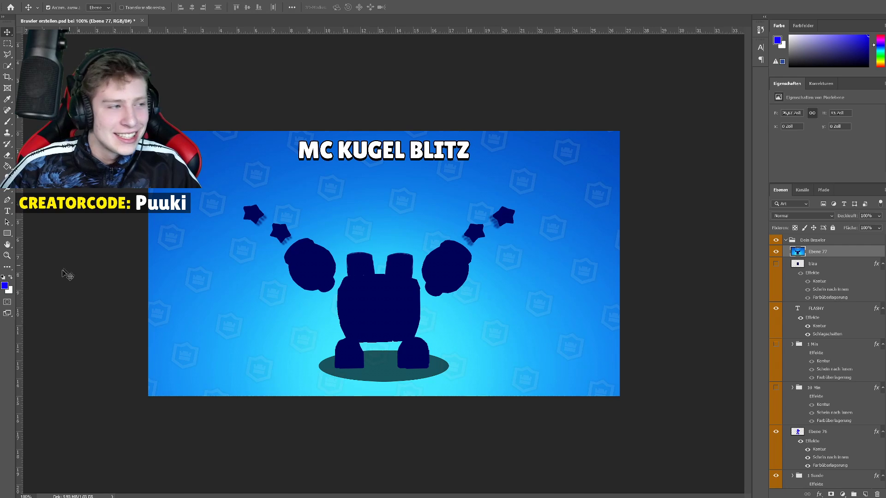